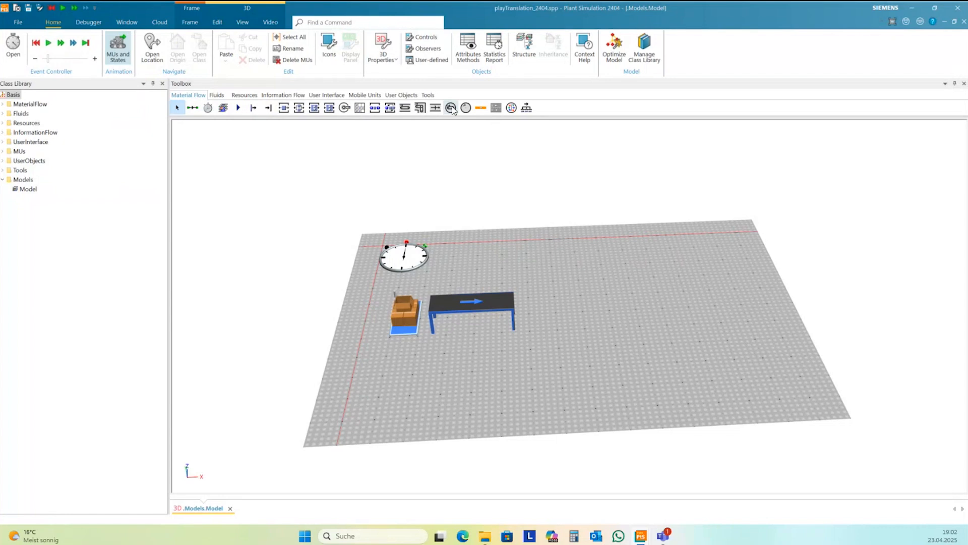
- Insert a straight conveyor about 1 m long just beyond the end of the existing conveyor
click(404, 108)
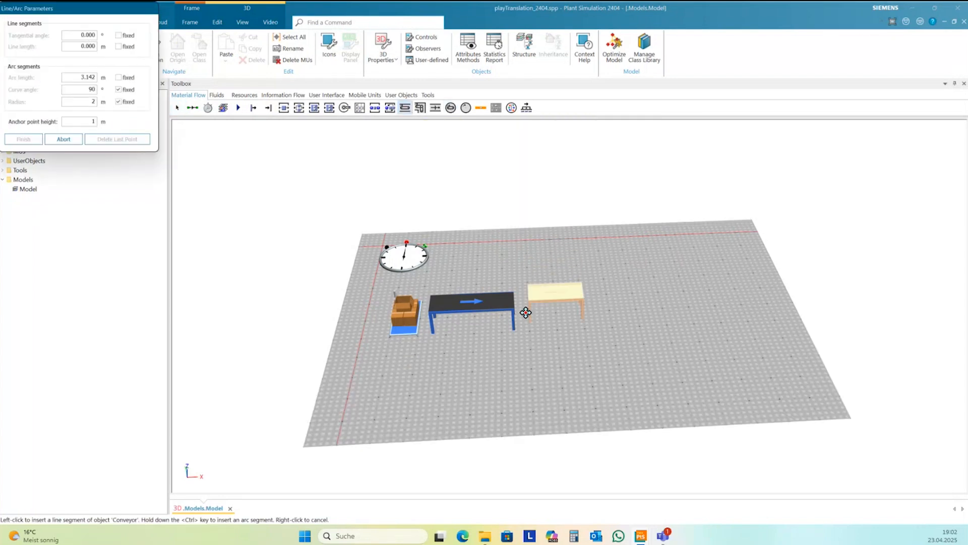
click(528, 309)
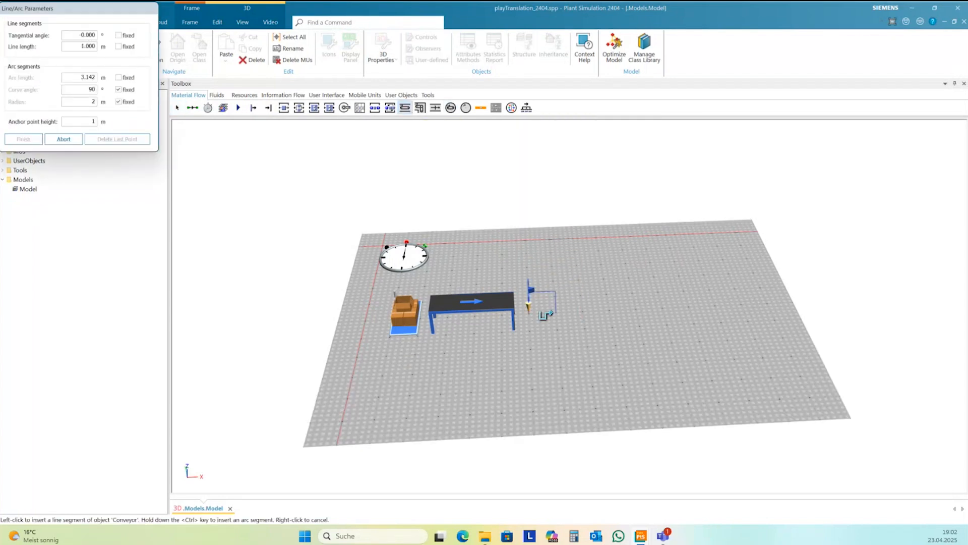
double_click(543, 315)
- Set the new conveyor's length to 0.5 m and dock it to the end of the first conveyor
double_click(547, 299)
click(427, 241)
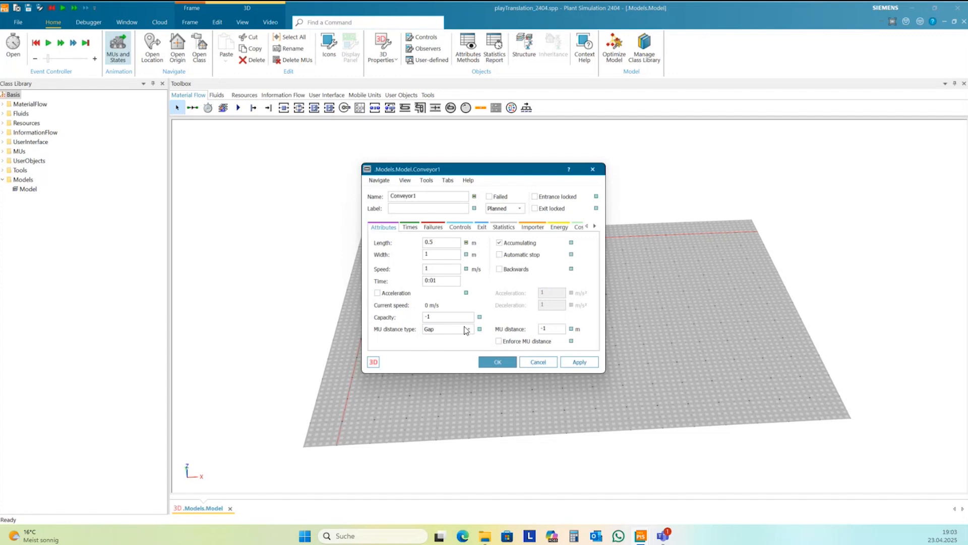
click(497, 362)
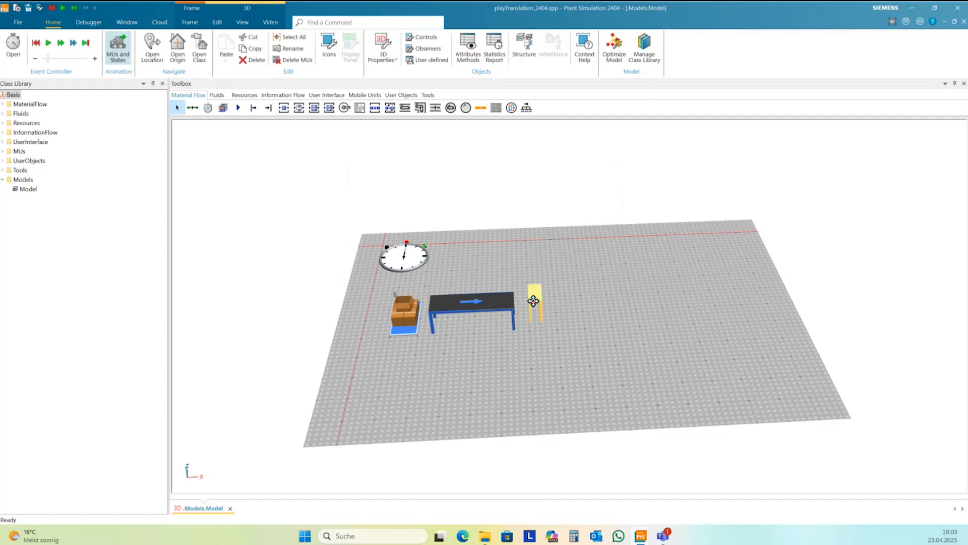
click(540, 315)
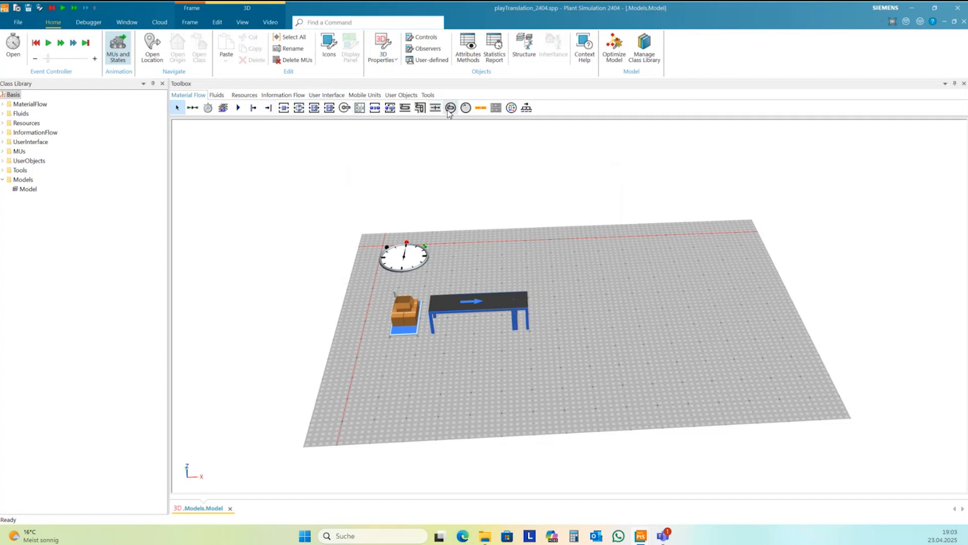
- Insert another straight conveyor that continues the line from the end of the 0.5 m conveyor
click(405, 108)
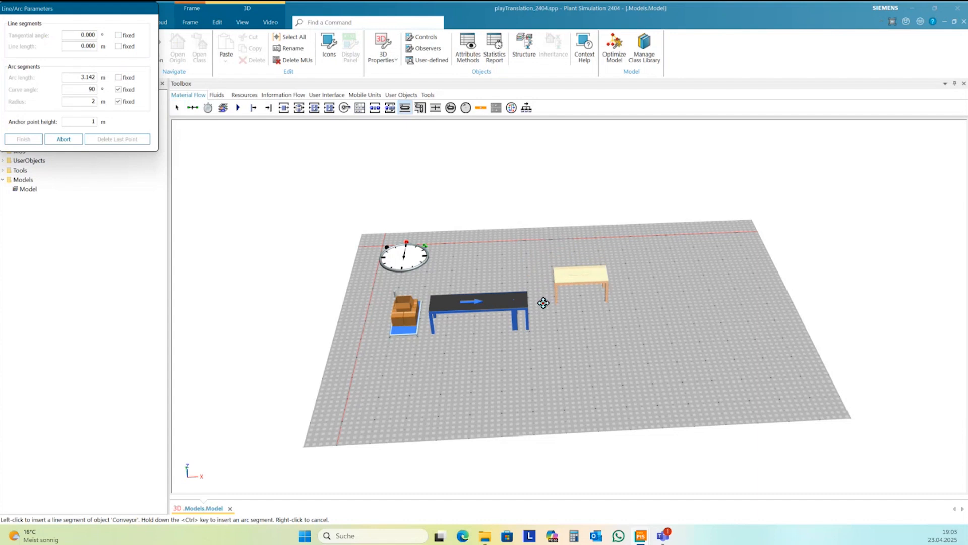
click(614, 306)
right_click(616, 307)
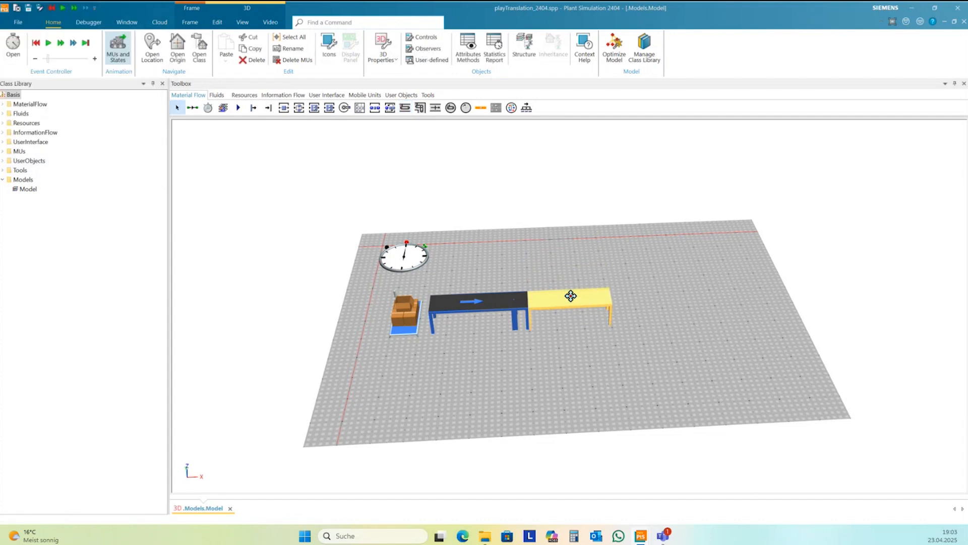
click(562, 342)
drag(561, 342, 574, 339)
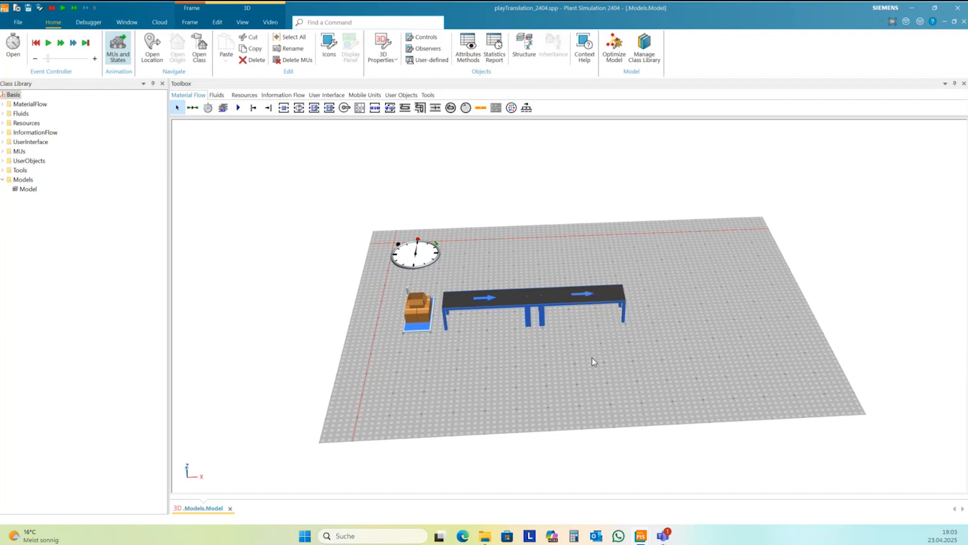
right_click(584, 297)
click(821, 308)
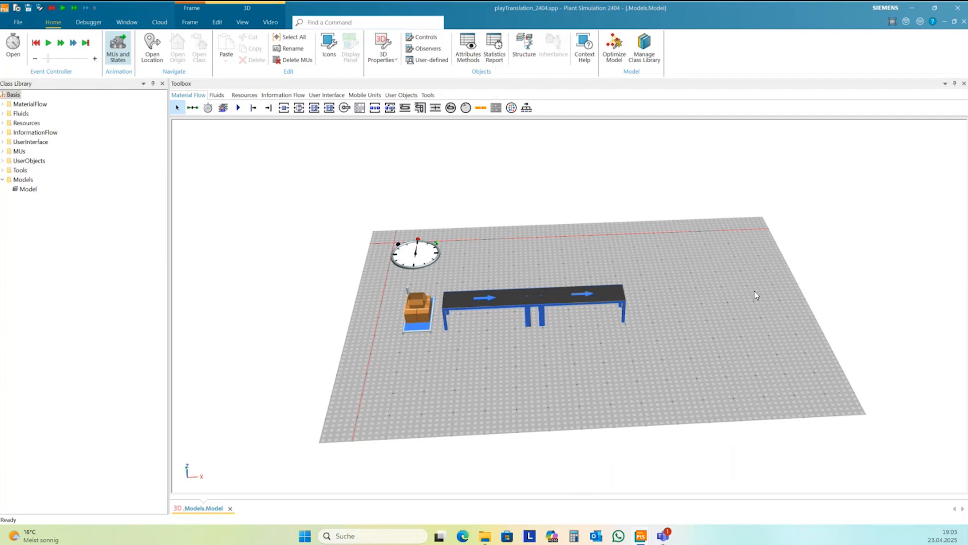
right_click(588, 295)
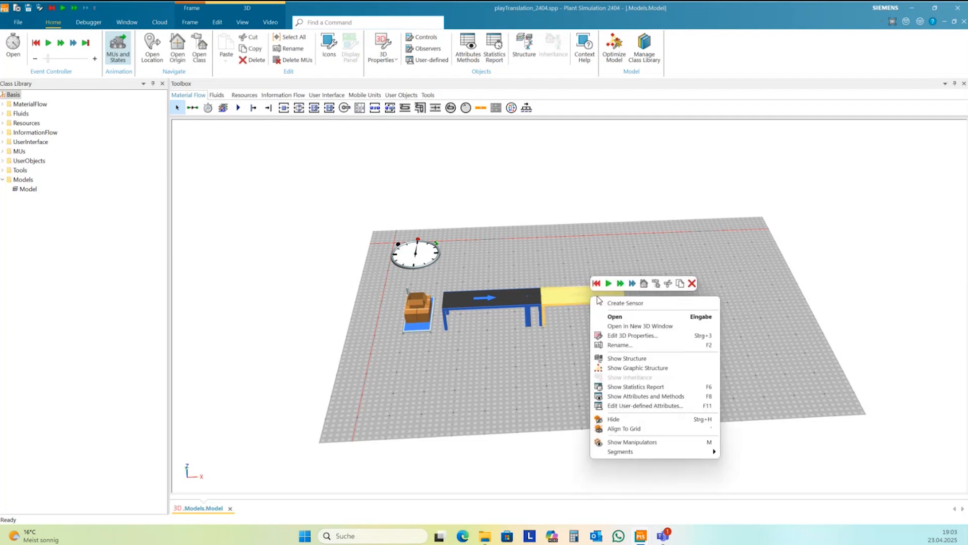
click(576, 331)
click(577, 304)
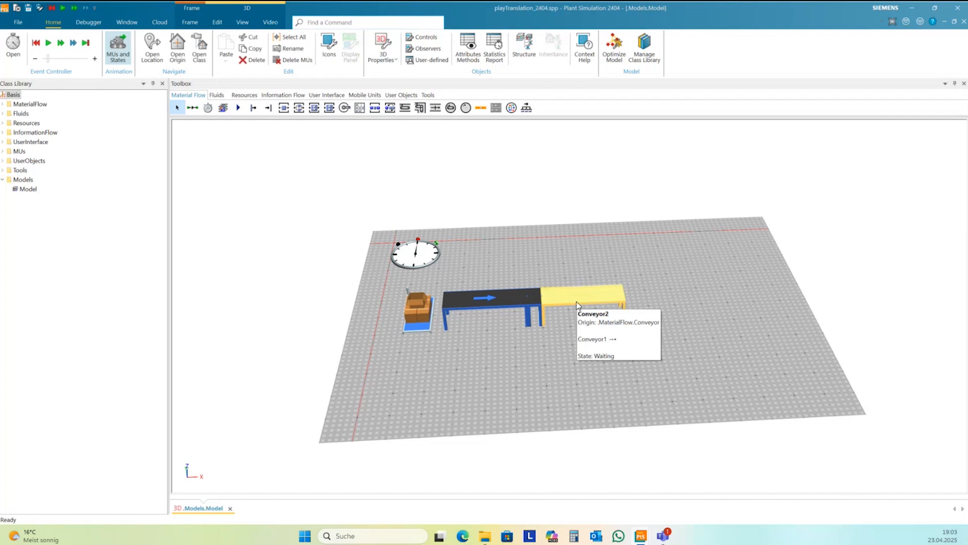
- Set the base height of Conveyor2 to 2 m in its 3D appearance properties
right_click(578, 302)
click(623, 340)
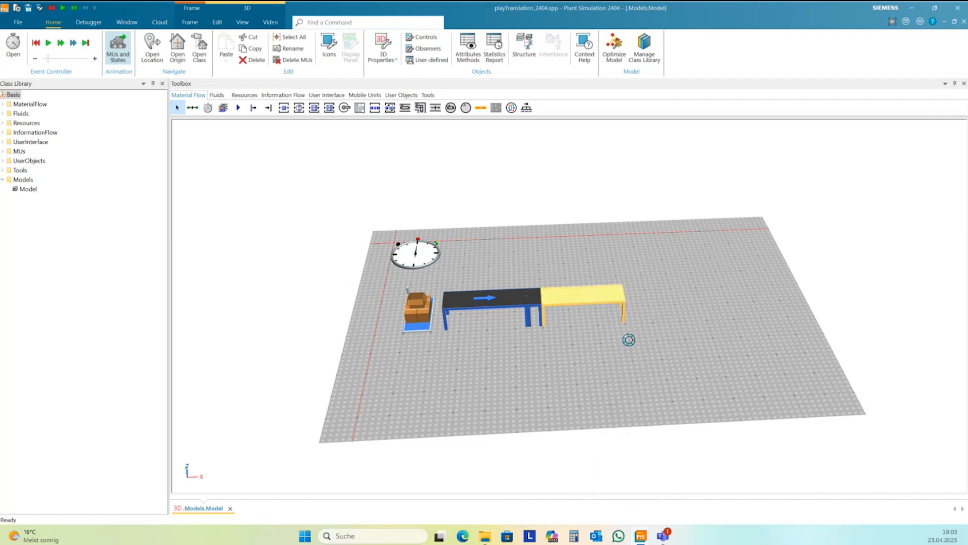
mouse_move(801, 152)
mouse_down()
mouse_move(832, 149)
mouse_move(815, 150)
mouse_up()
click(755, 195)
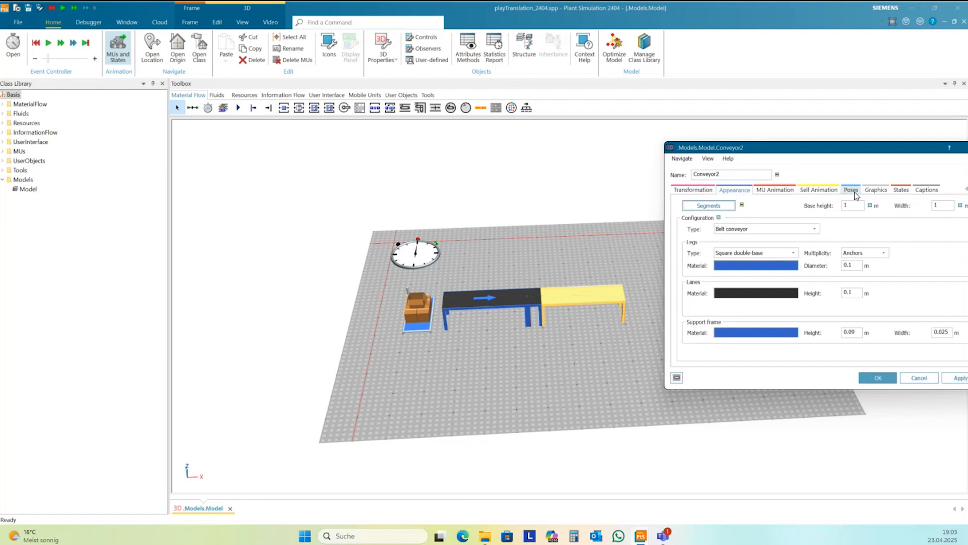
click(848, 207)
click(877, 378)
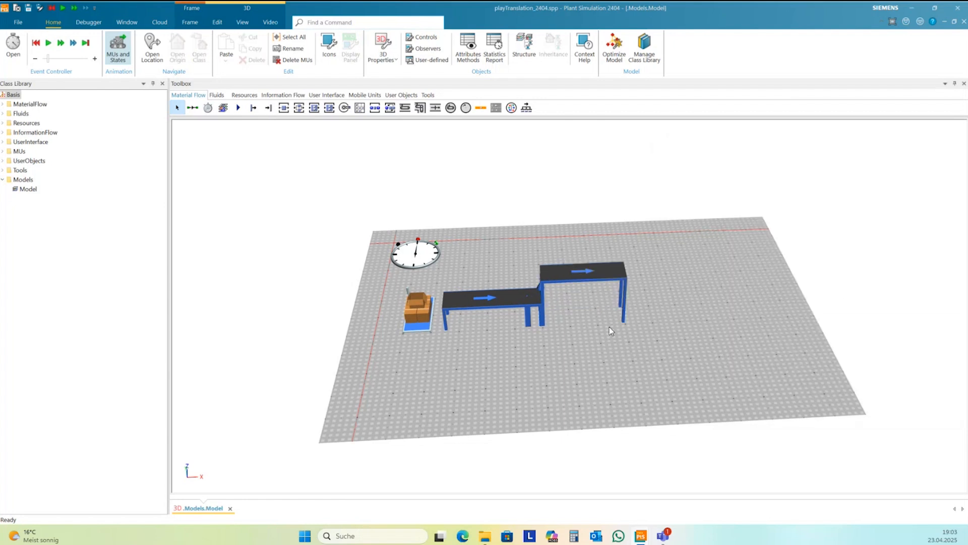
- Copy the raised conveyor to a spot directly behind it and name the copy Conveyor3
click(563, 278)
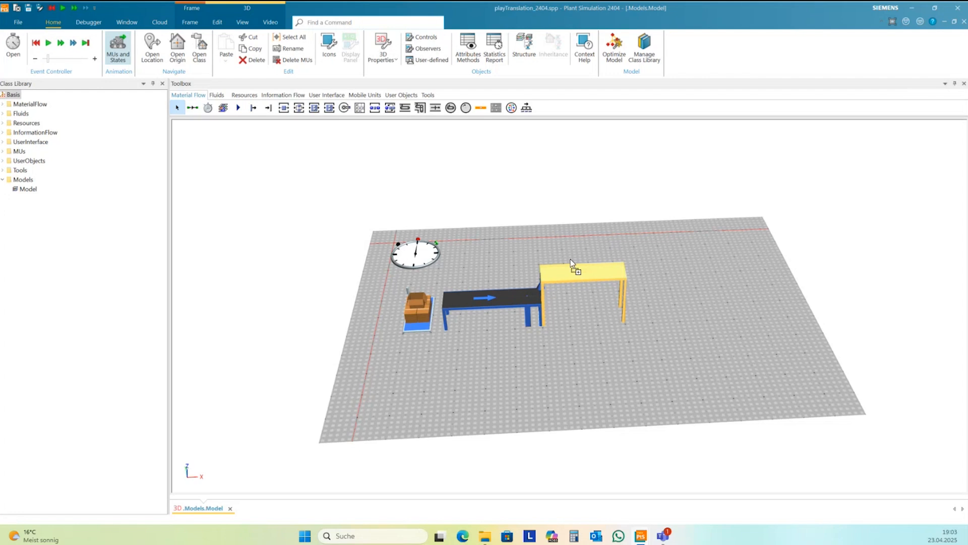
right_click(578, 258)
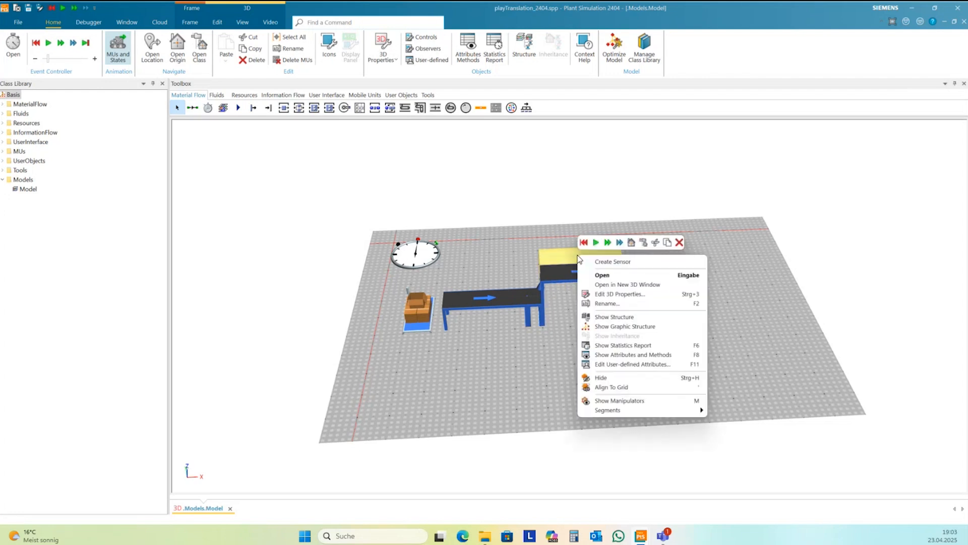
click(607, 303)
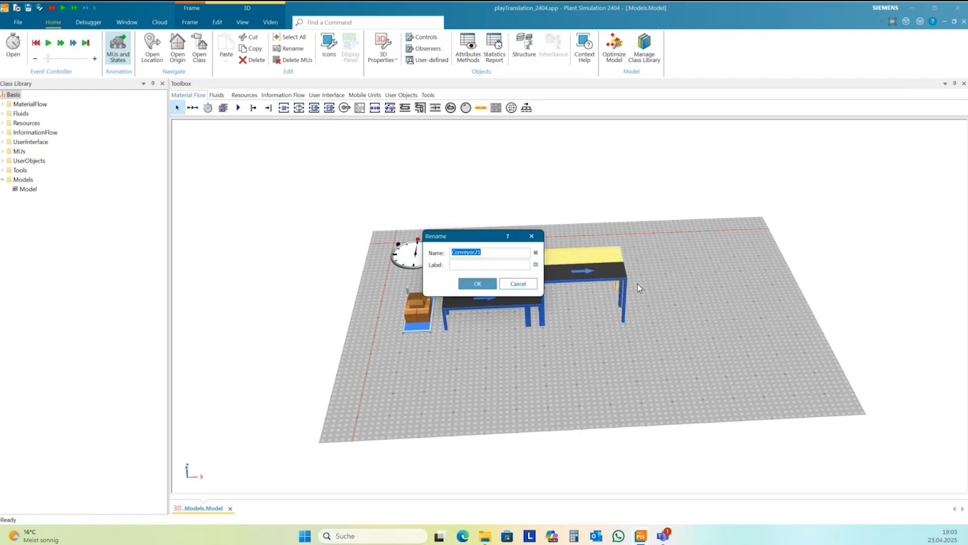
drag(474, 255, 481, 256)
click(482, 286)
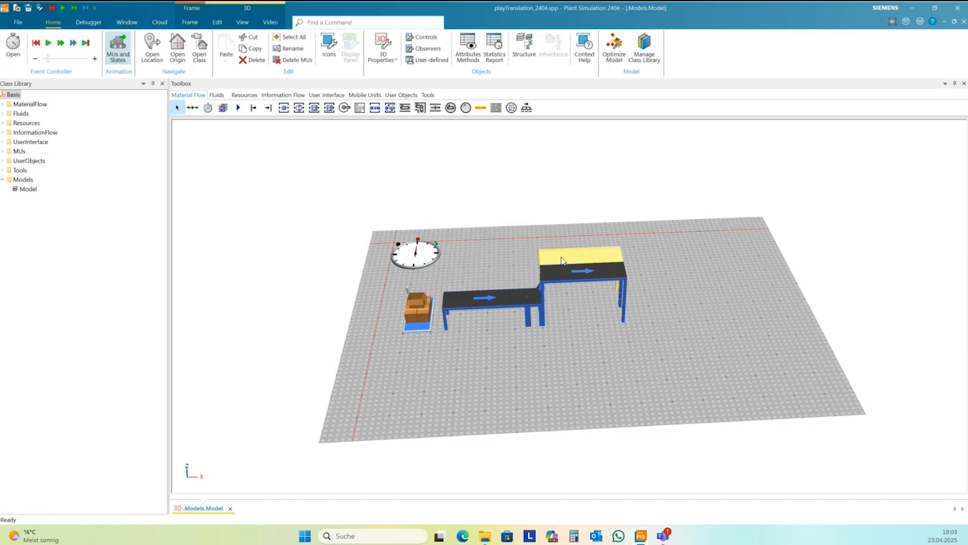
- Increase the base height of Conveyor3 in its 3D appearance properties so it stands higher than Conveyor2
right_click(567, 258)
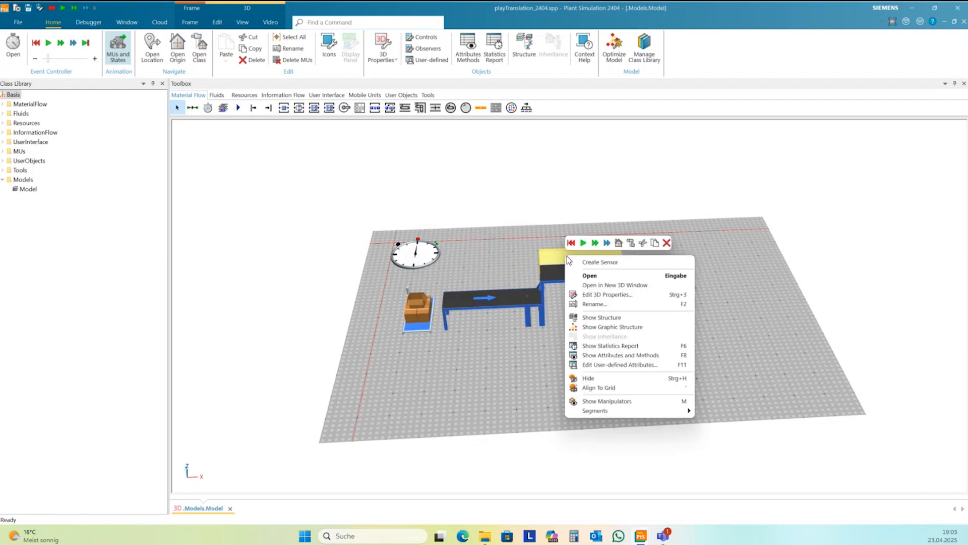
click(600, 296)
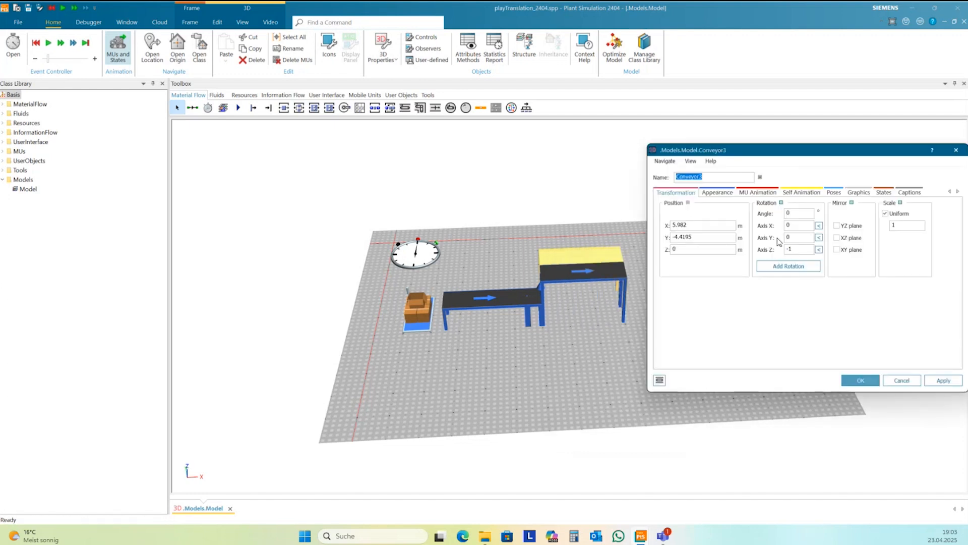
click(717, 192)
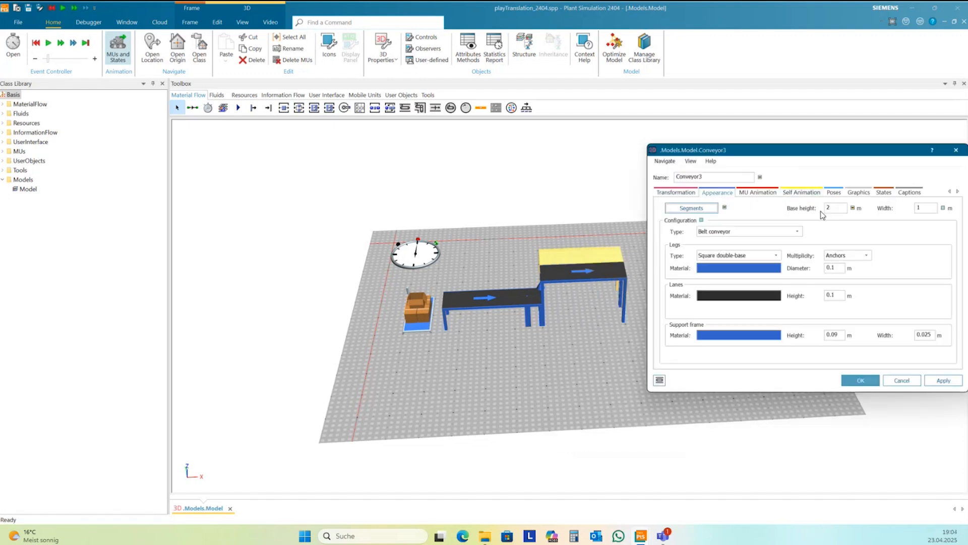
click(826, 211)
text(2)
click(860, 380)
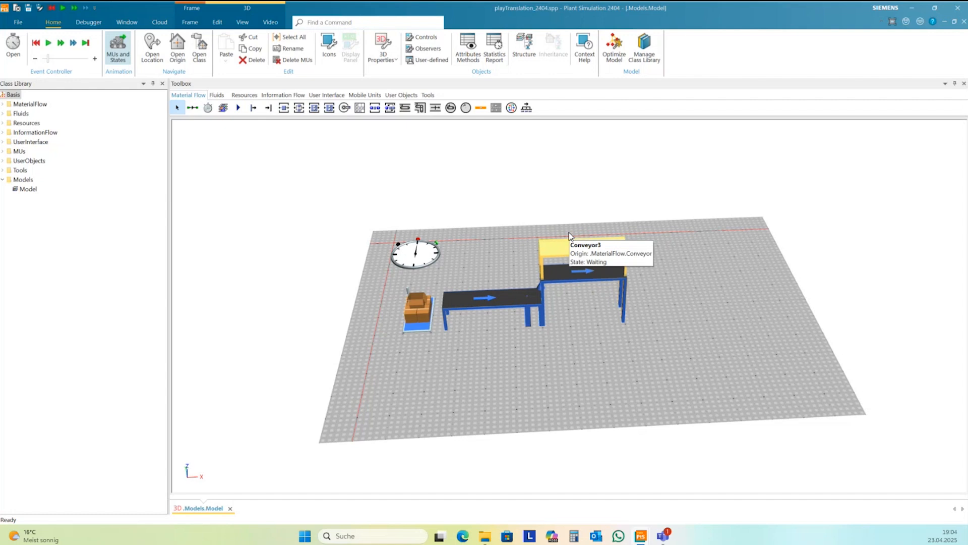
click(604, 294)
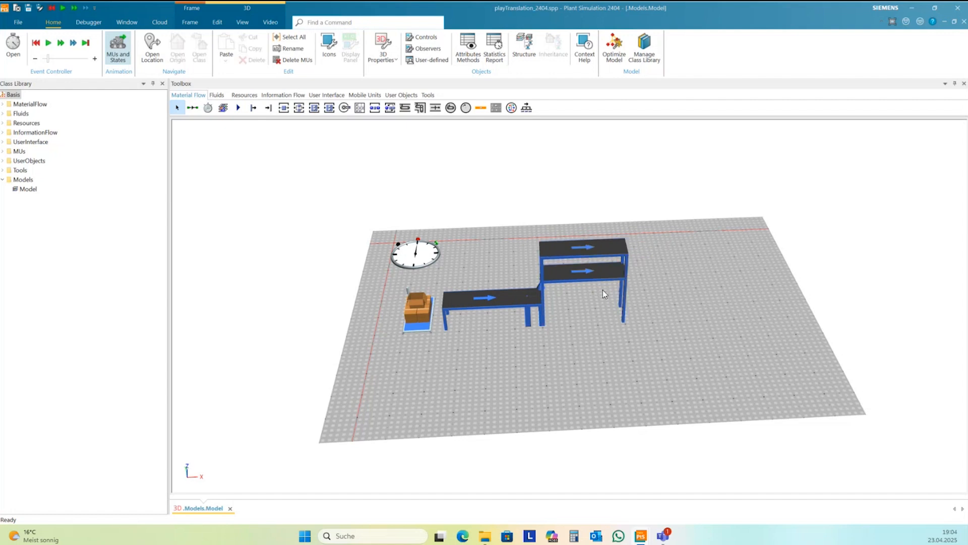
- Insert a Drain past the two raised conveyors and connect the upper conveyor to it
click(268, 108)
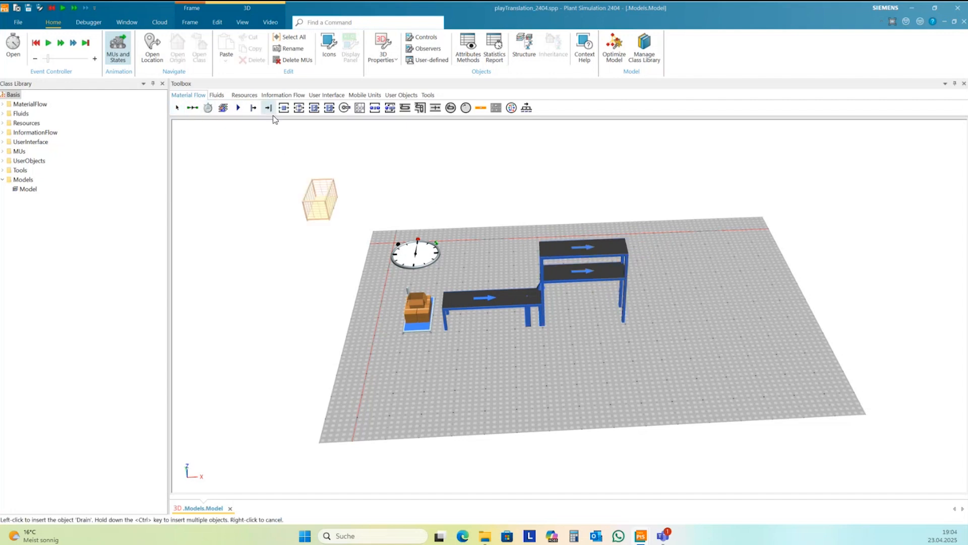
click(701, 301)
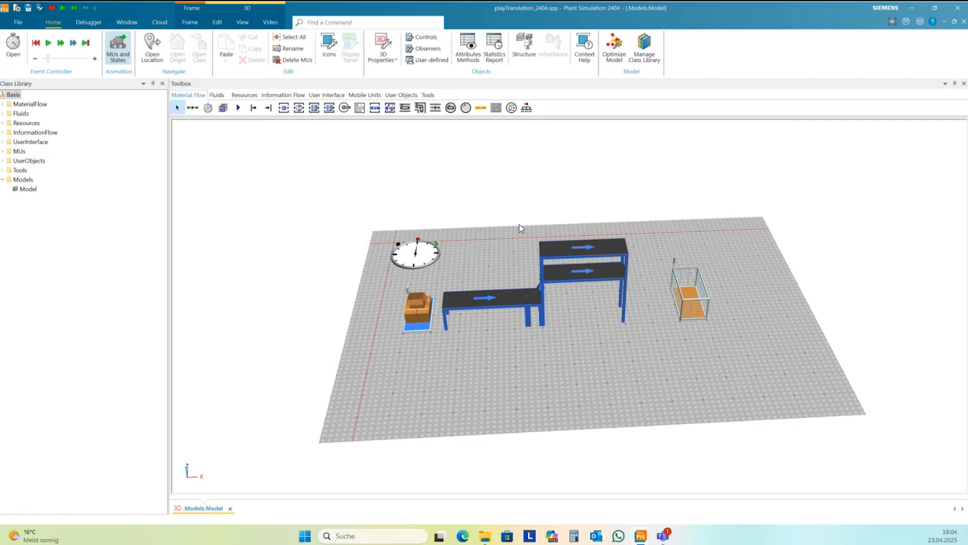
click(193, 107)
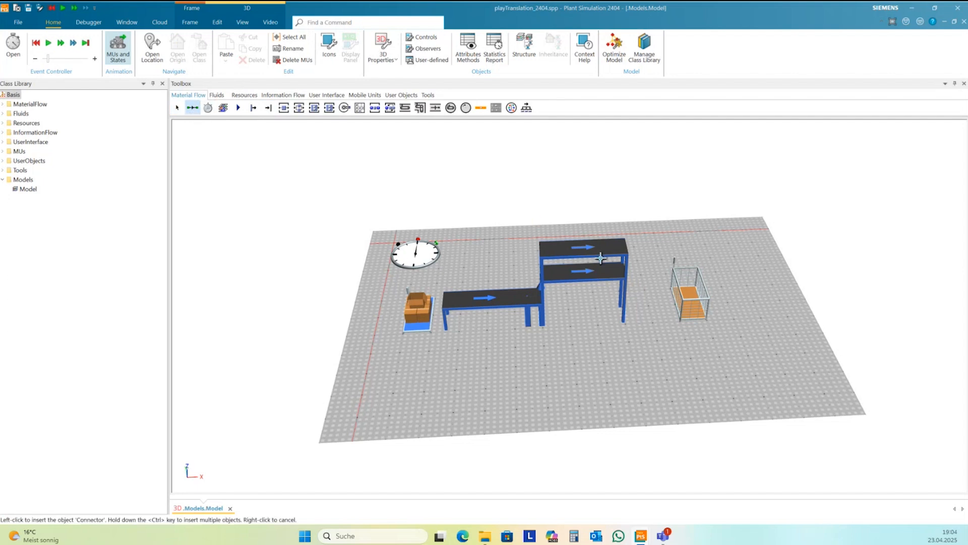
click(615, 246)
click(698, 297)
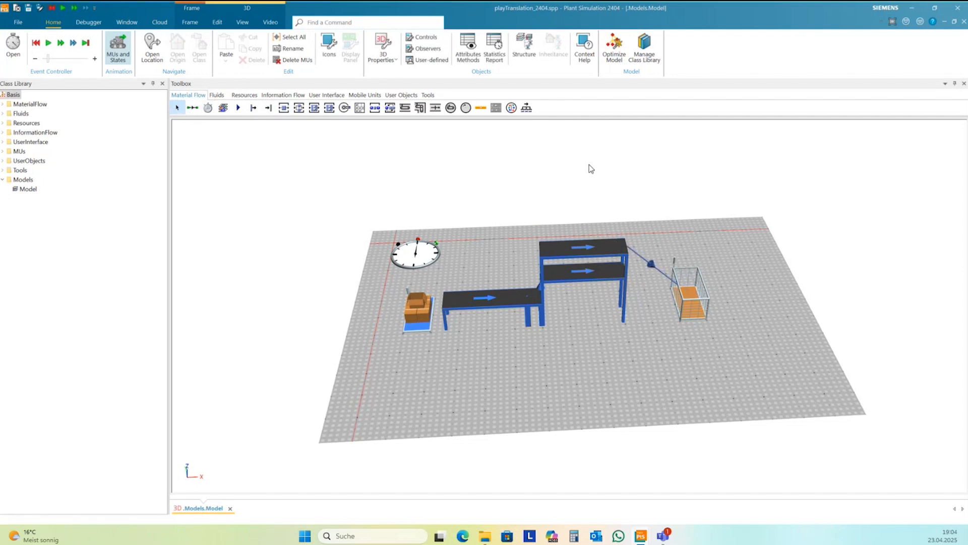
- Connect the lower of the two raised conveyors to the Drain
click(193, 107)
click(597, 271)
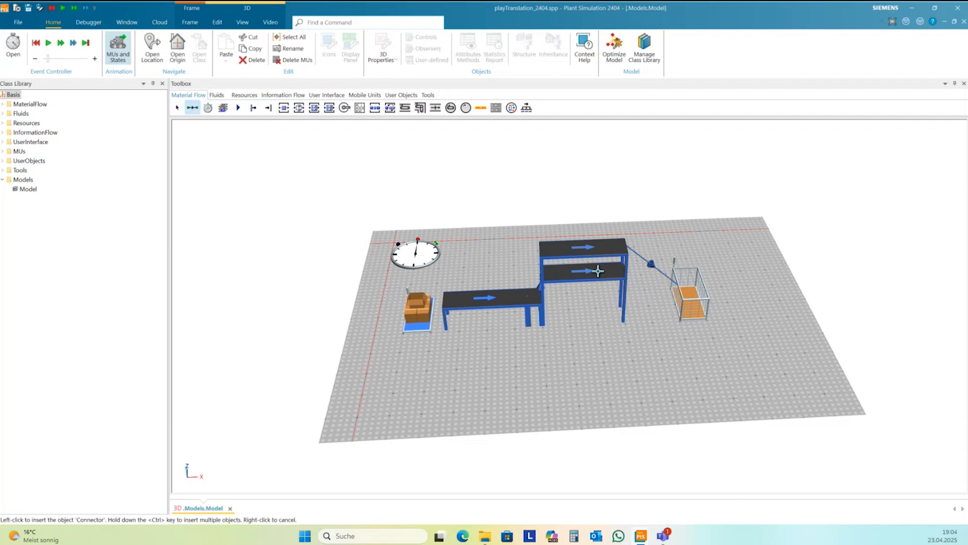
click(692, 313)
- Connect the Source to the first conveyor of the line
middle_drag(620, 384, 655, 323)
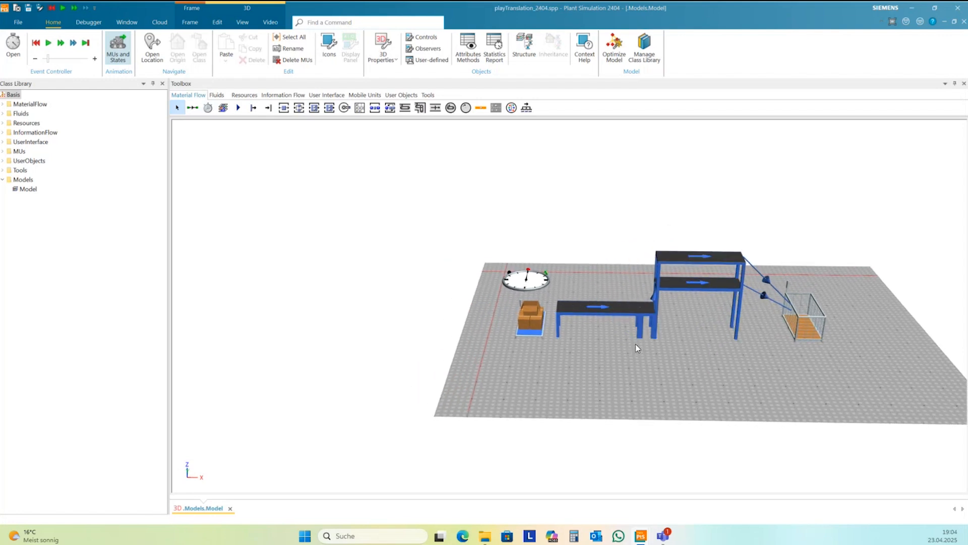
middle_drag(576, 349, 590, 350)
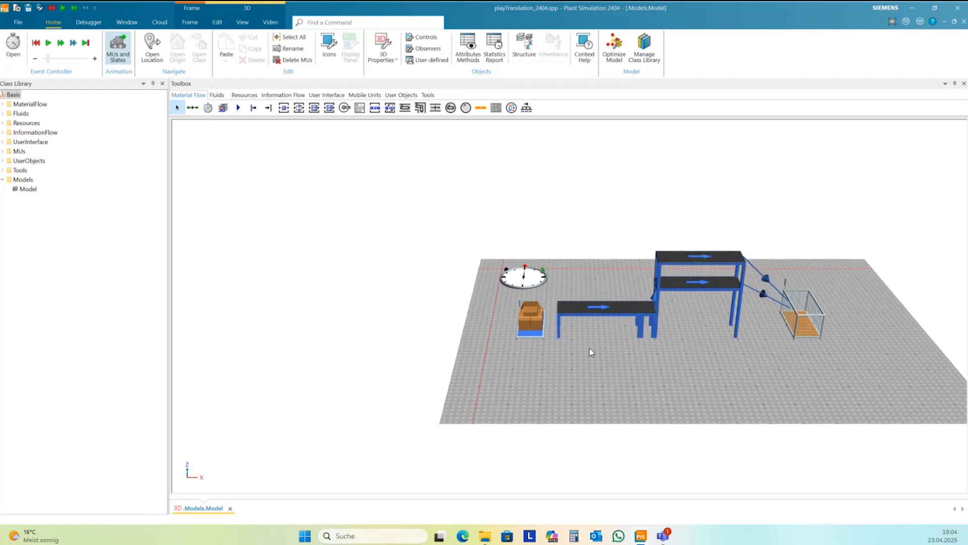
click(192, 107)
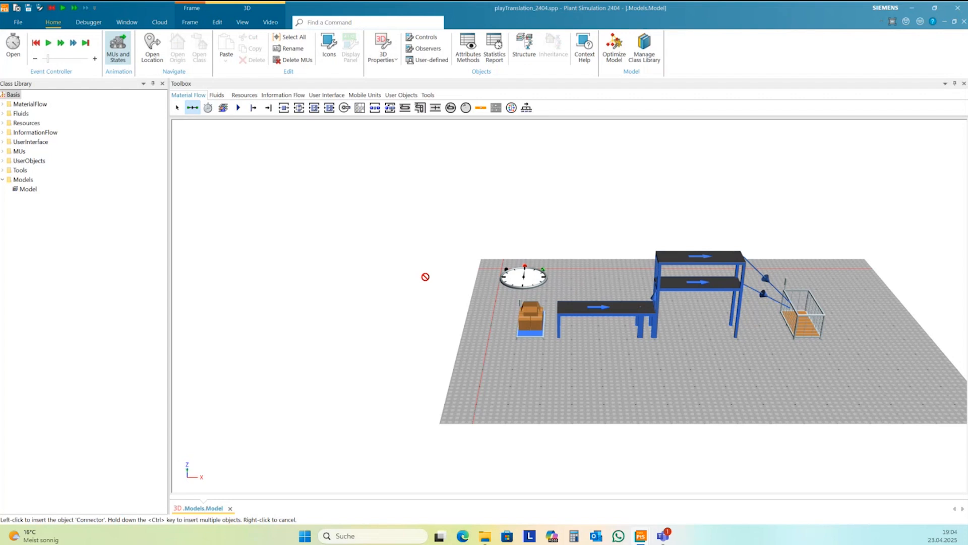
click(535, 317)
click(599, 308)
- Duplicate the Part class from MUs twice and duplicate the resulting UserObjects Part once, giving Part, Part1 and Part2
middle_drag(579, 345, 600, 318)
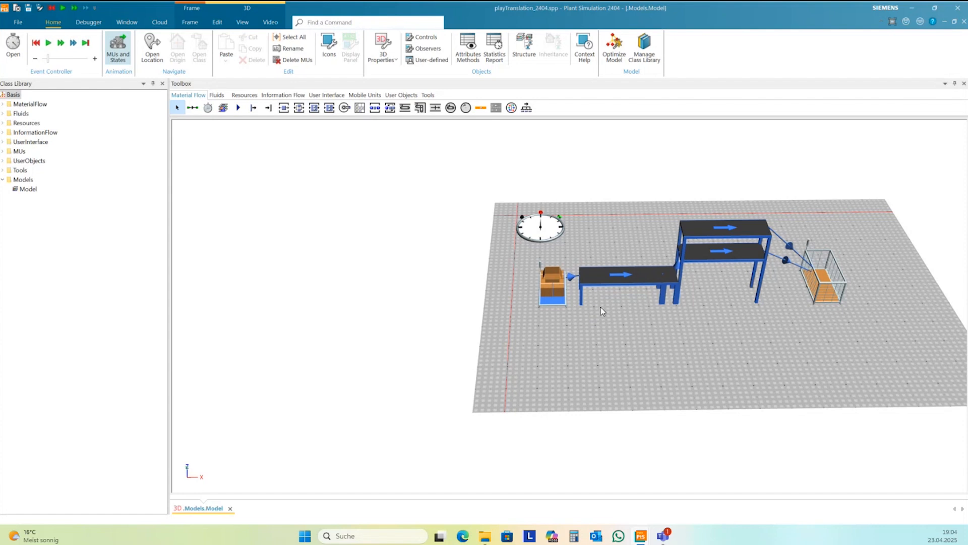
middle_drag(615, 317, 600, 316)
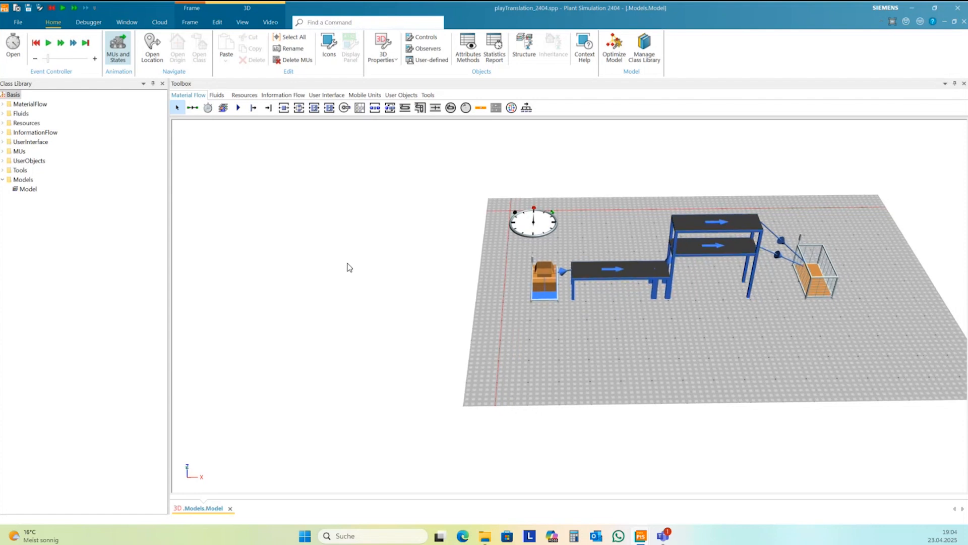
click(3, 153)
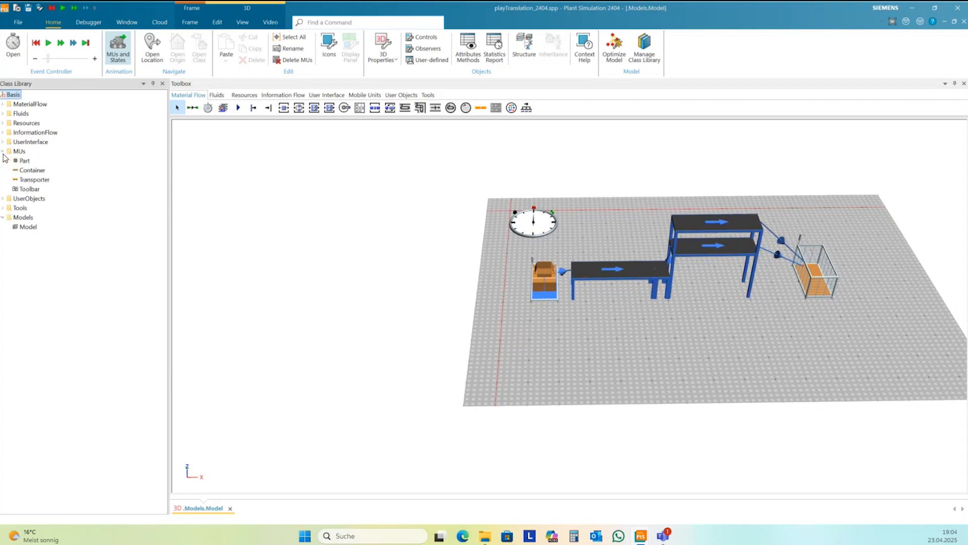
right_click(24, 160)
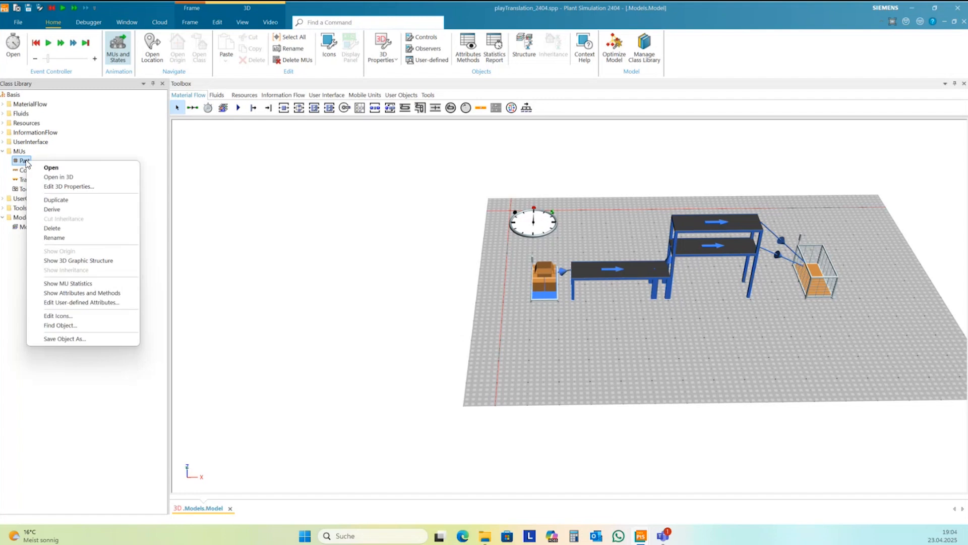
click(51, 200)
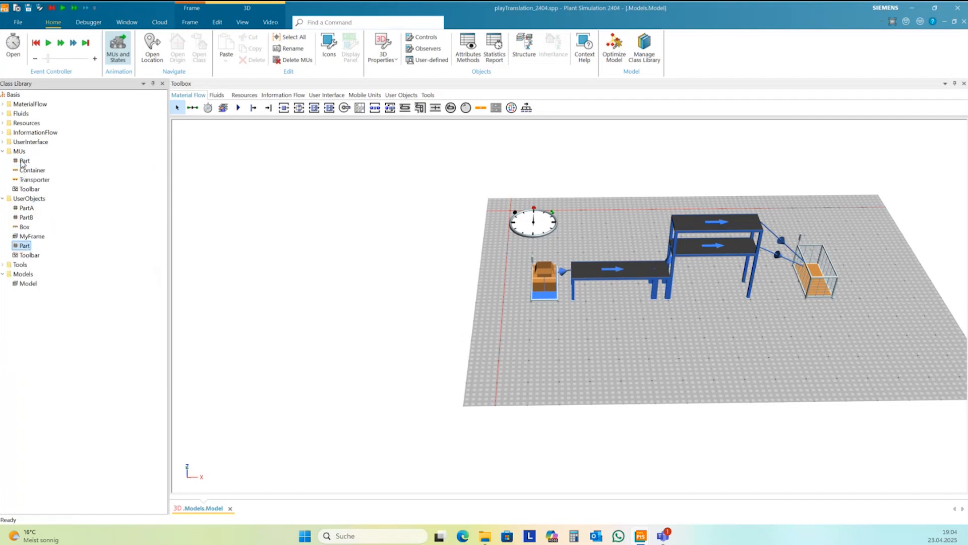
right_click(22, 162)
click(51, 200)
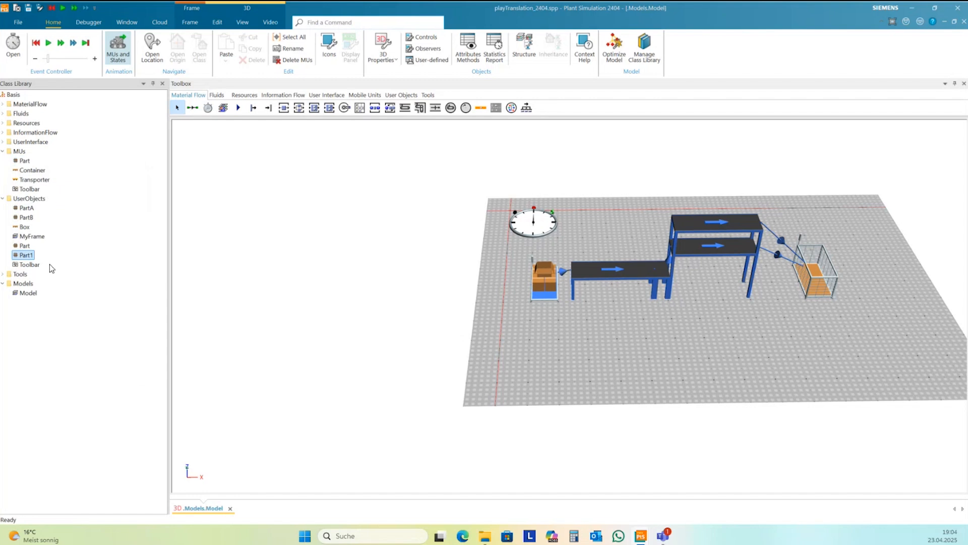
right_click(27, 247)
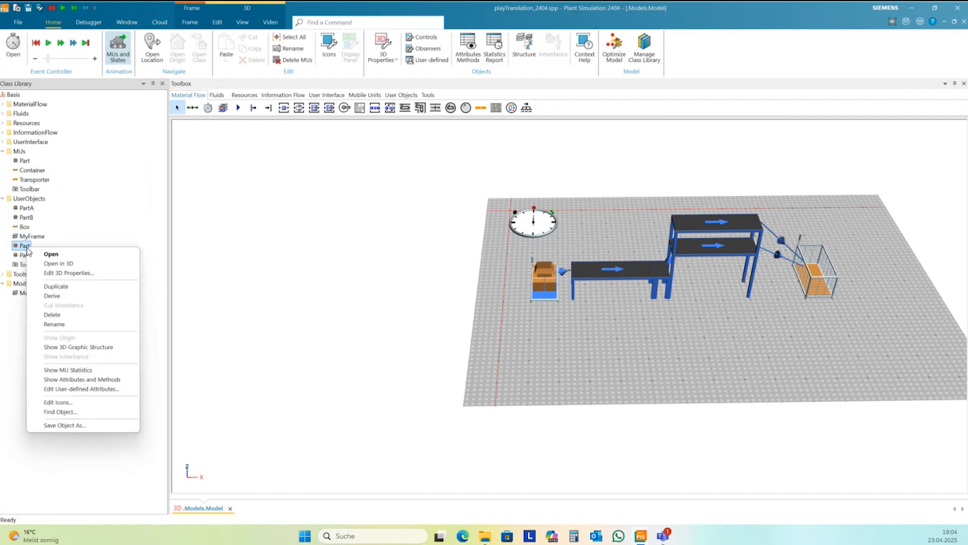
click(54, 285)
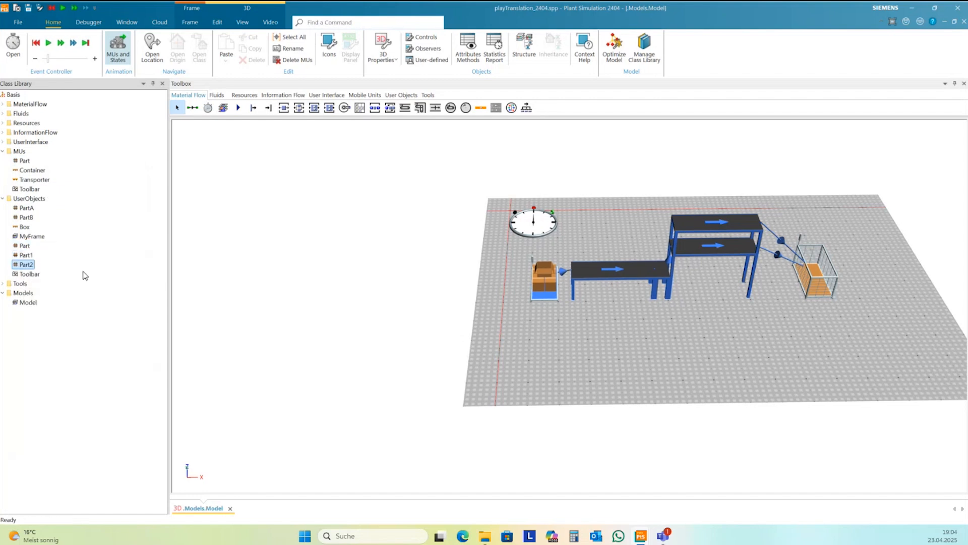
click(38, 247)
ctrl+click(31, 258)
click(31, 257)
click(27, 264)
right_click(30, 268)
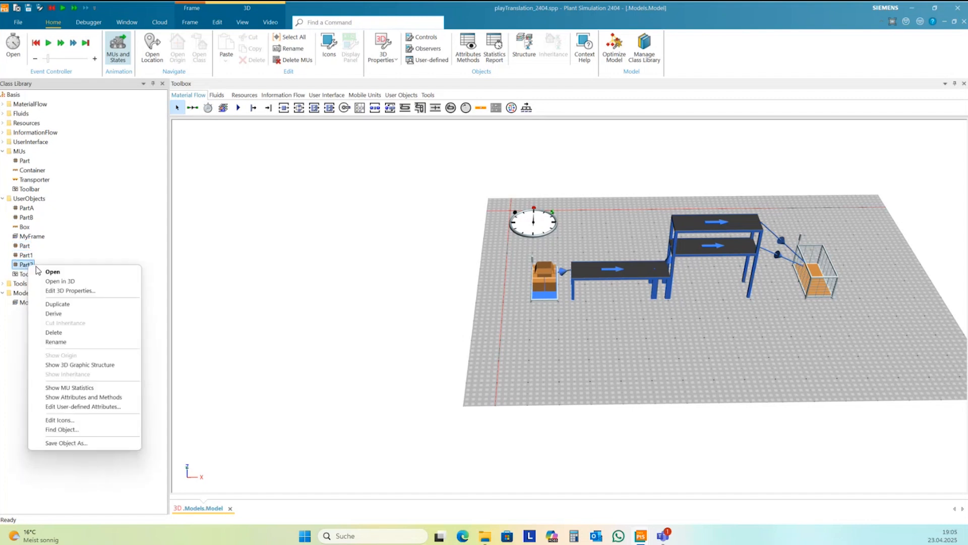
click(62, 259)
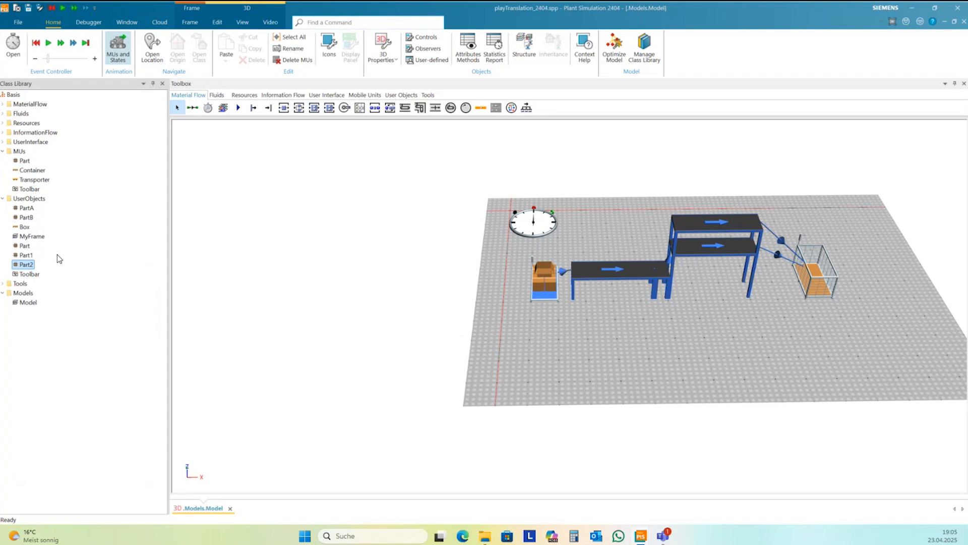
- Activate the material with the teal diffuse color in the 3D appearance properties of Part2
right_click(31, 267)
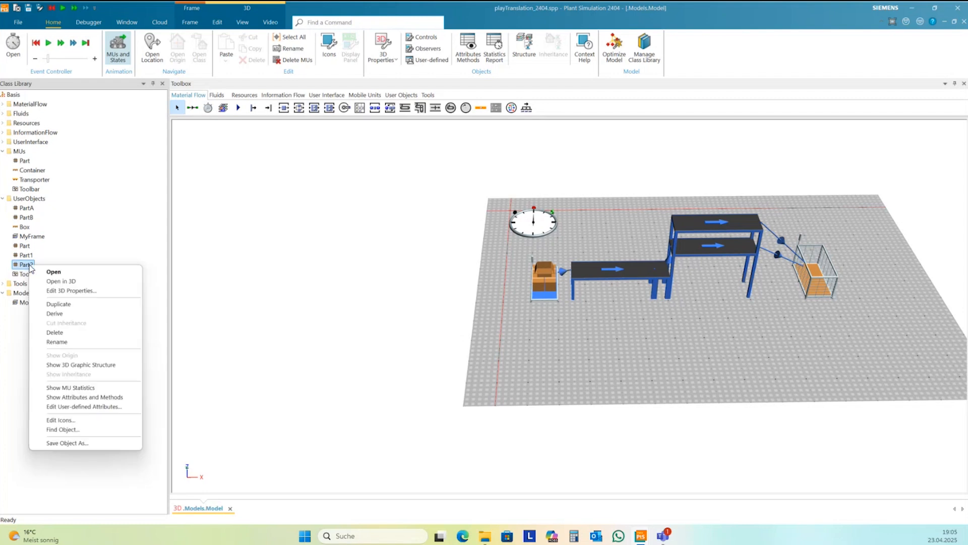
click(65, 291)
drag(770, 182, 312, 131)
click(284, 171)
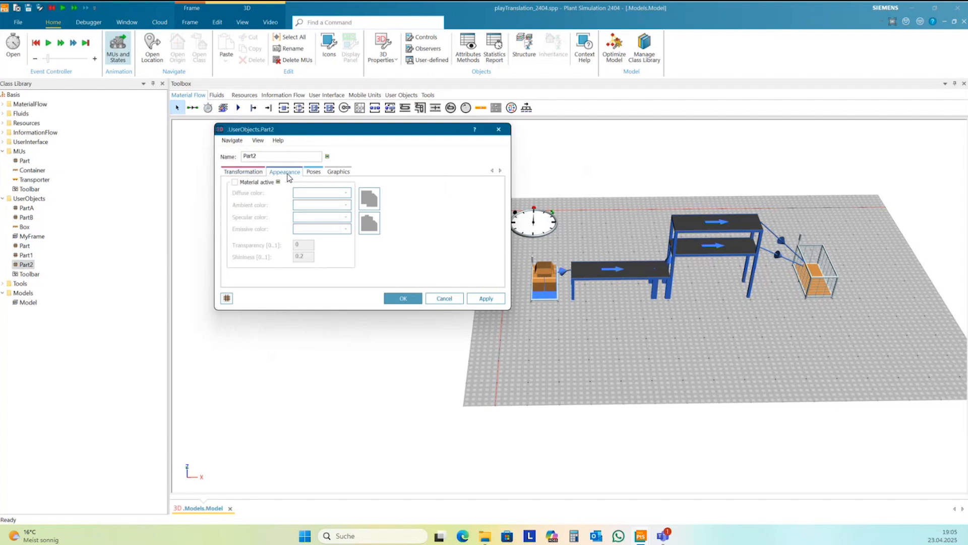
click(241, 184)
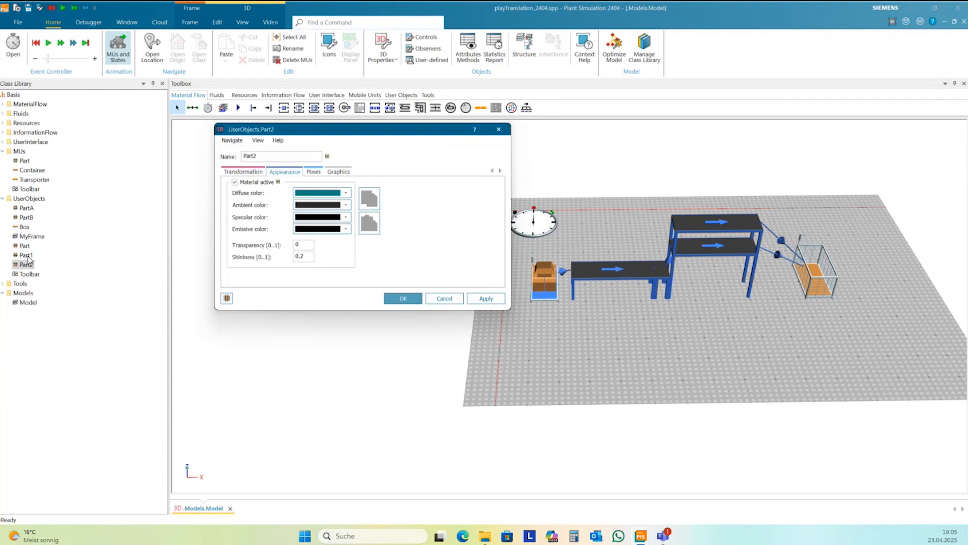
click(403, 299)
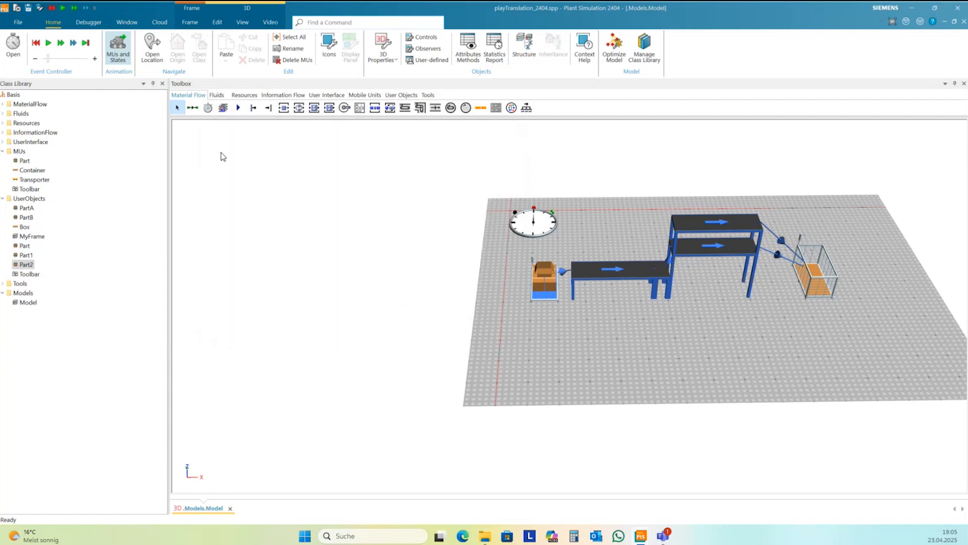
- Insert a DataTable on the floor in front of the Source
click(282, 96)
click(224, 109)
click(537, 320)
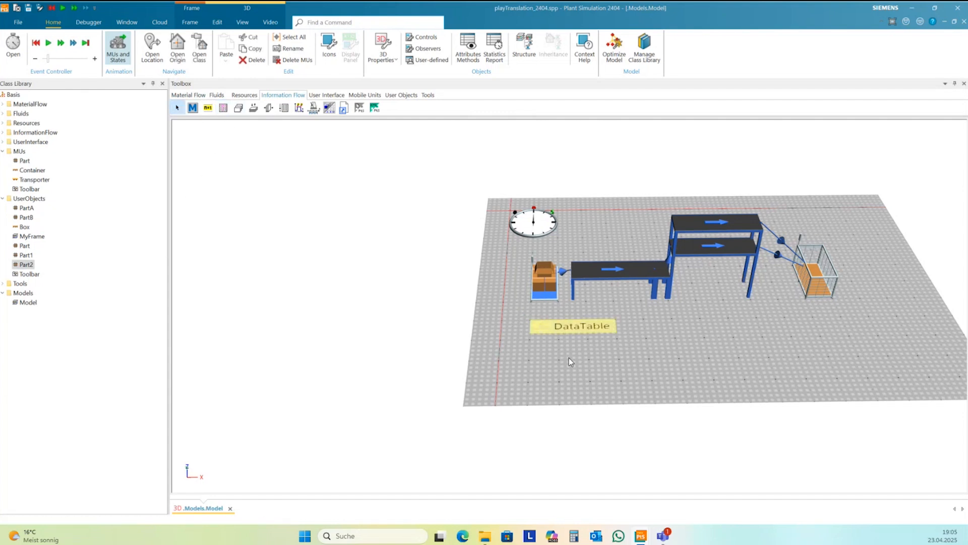
- Rename the DataTable to Mix and assign it to the Source as its table
right_click(548, 328)
click(574, 363)
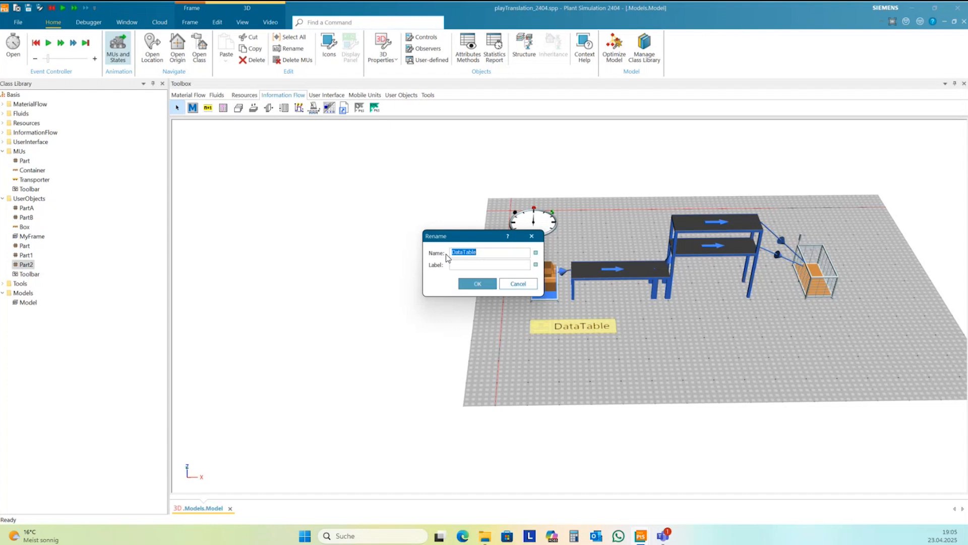
text(M)
click(465, 284)
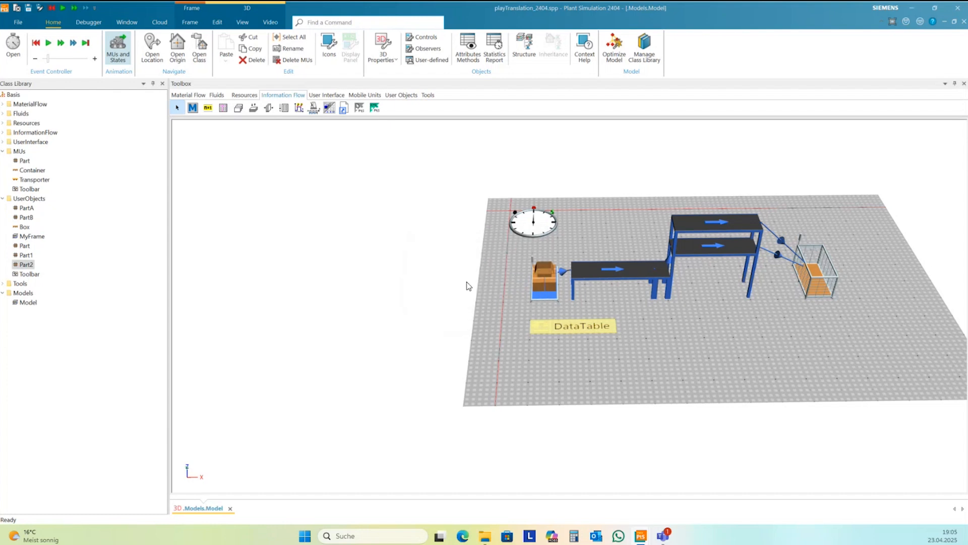
click(548, 332)
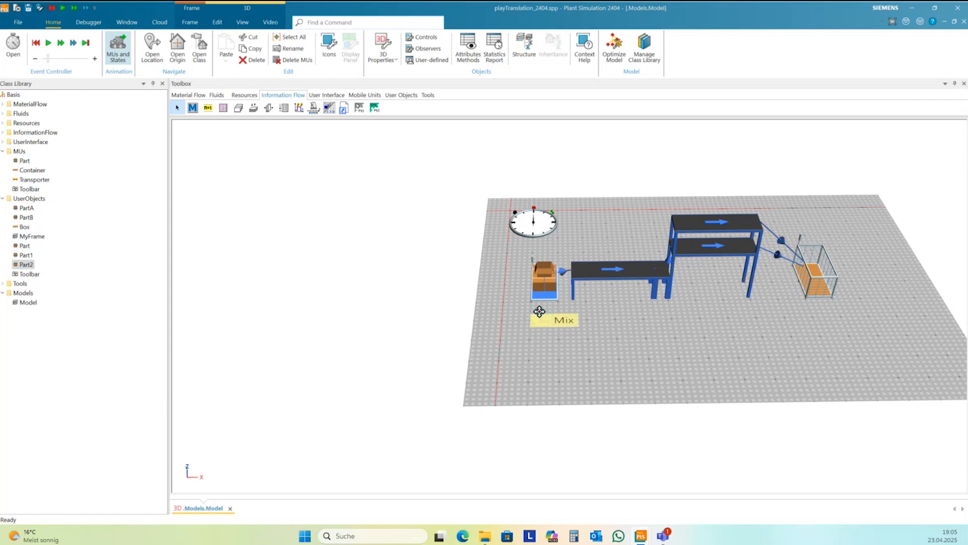
click(588, 329)
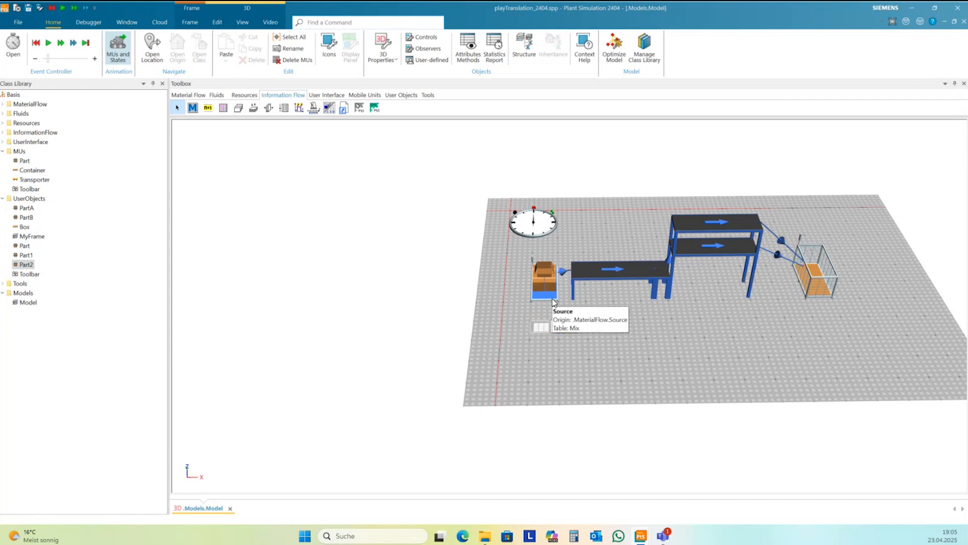
- Enter Part1 and Part2 from UserObjects in the first two MU rows of the Mix table and widen that column
double_click(543, 326)
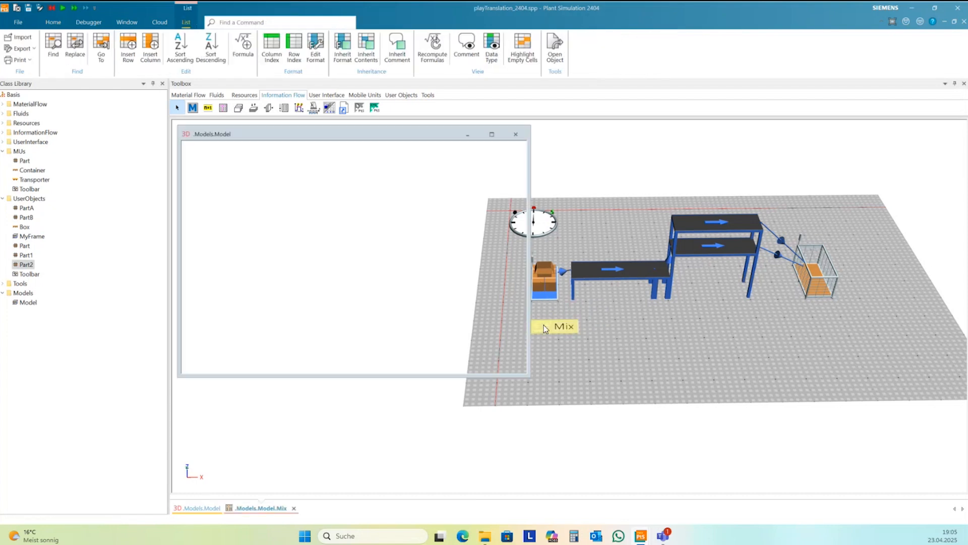
drag(23, 255, 202, 158)
drag(25, 264, 216, 169)
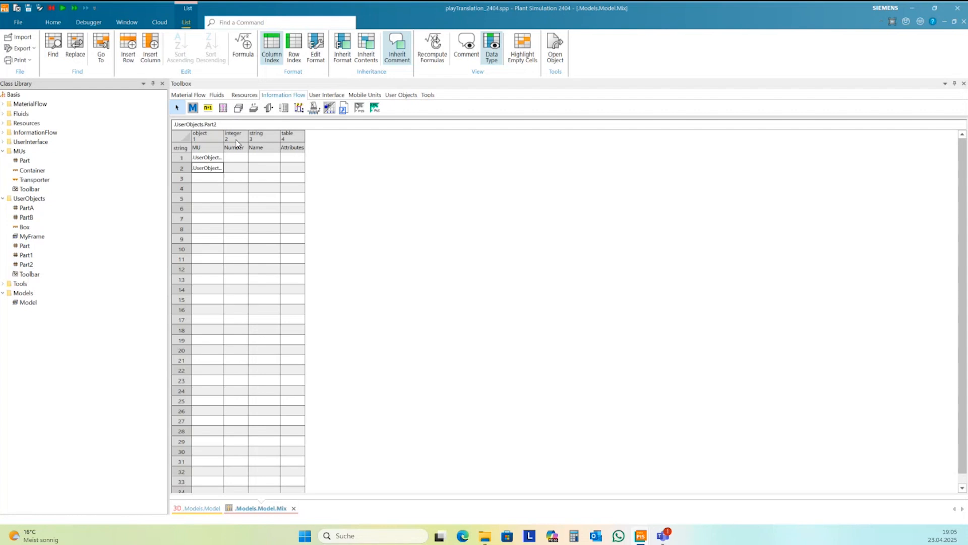
drag(224, 133, 244, 134)
click(244, 194)
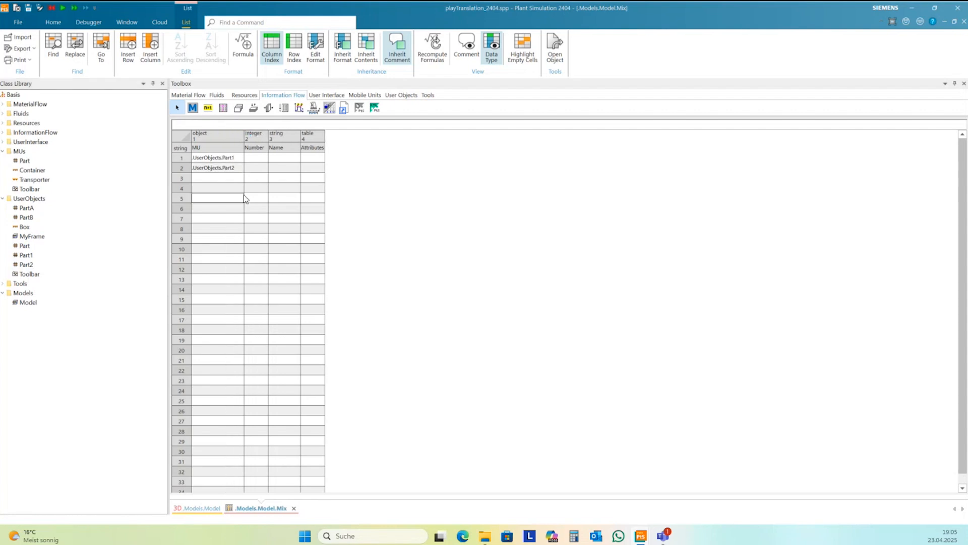
- Set the Number for Part1 to 1 in the Mix table and close the table
click(250, 161)
text(1)
click(261, 198)
click(964, 22)
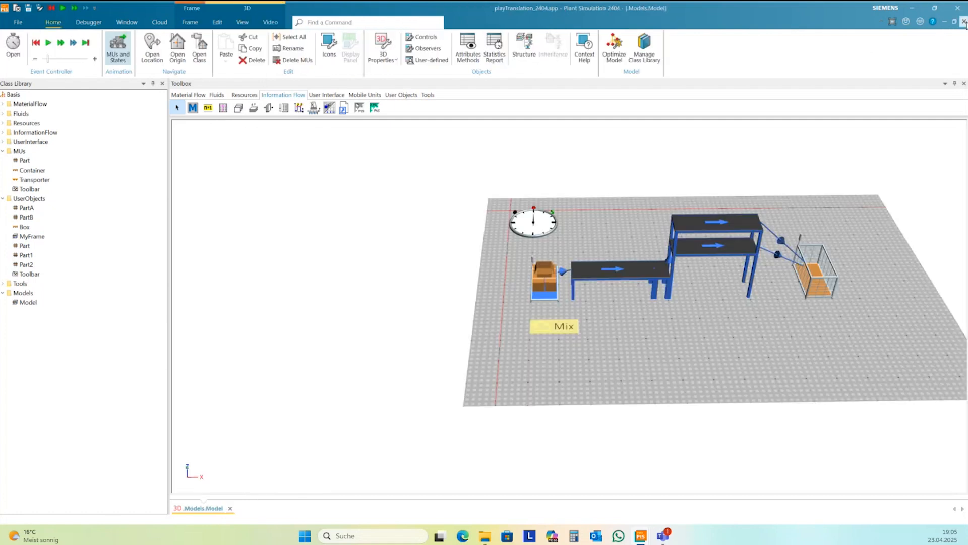
- Examine the short conveyor section where the first conveyor meets the two raised conveyors
click(594, 381)
drag(621, 319, 620, 321)
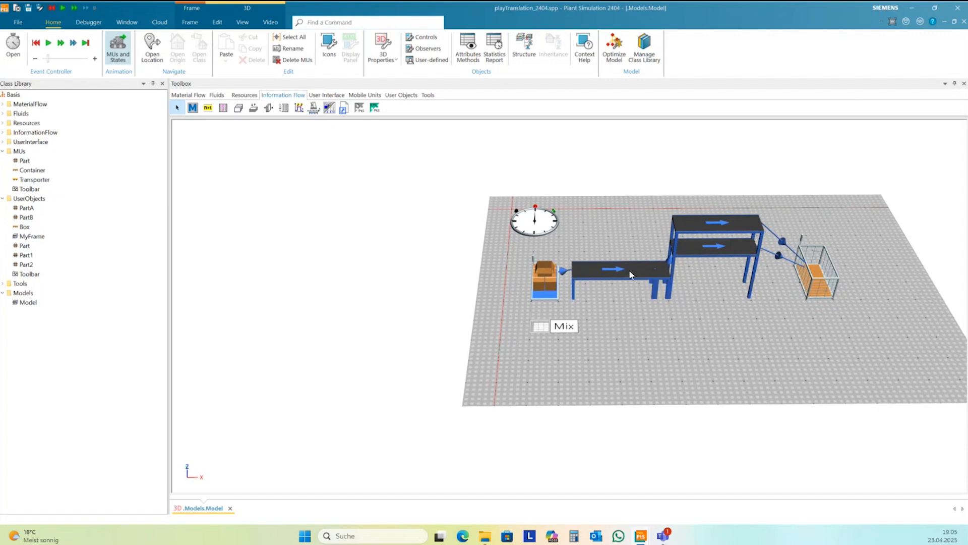
click(662, 272)
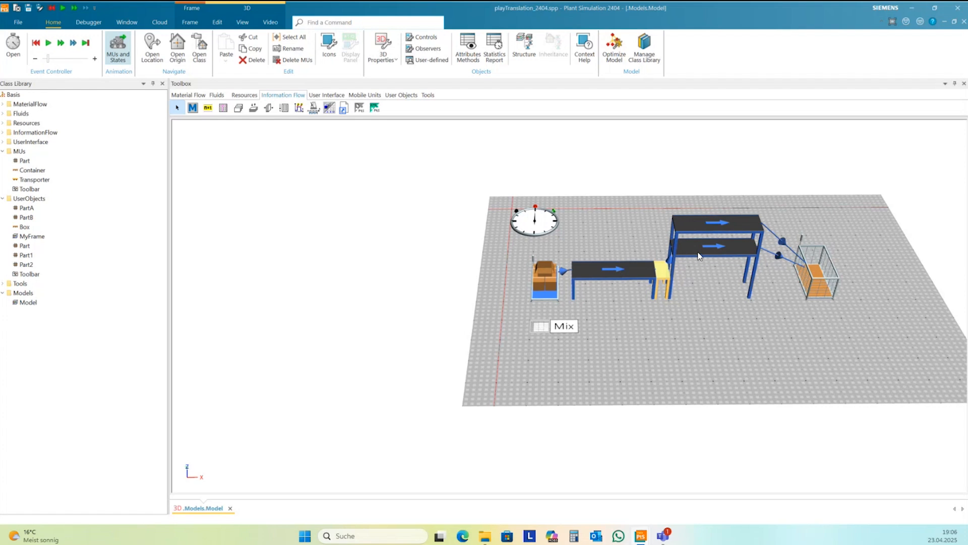
mouse_move(698, 232)
middle_drag(688, 303, 705, 256)
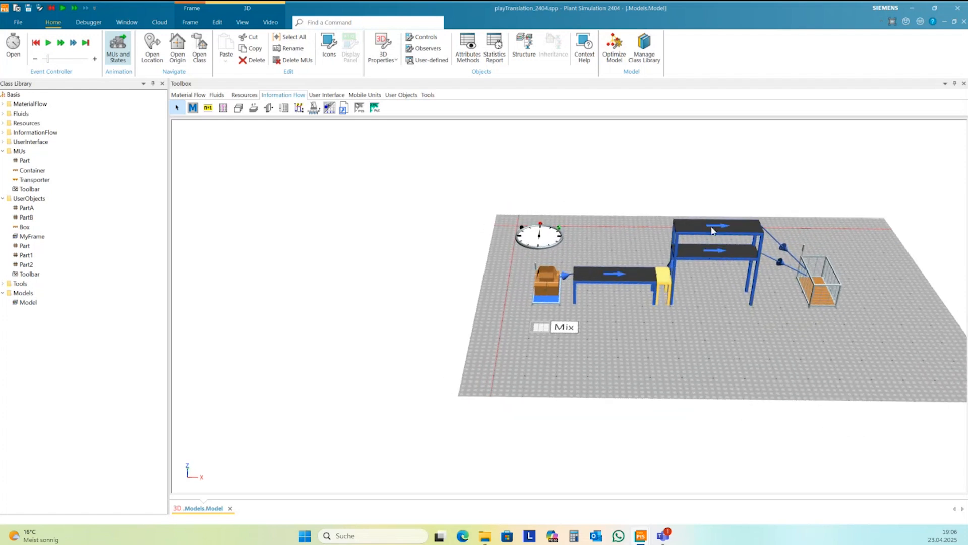
drag(673, 317, 673, 312)
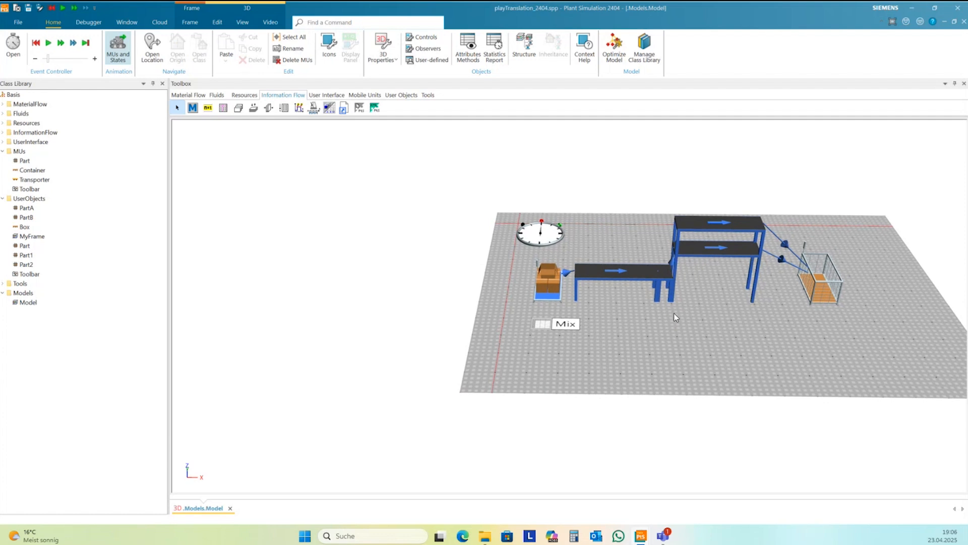
click(665, 282)
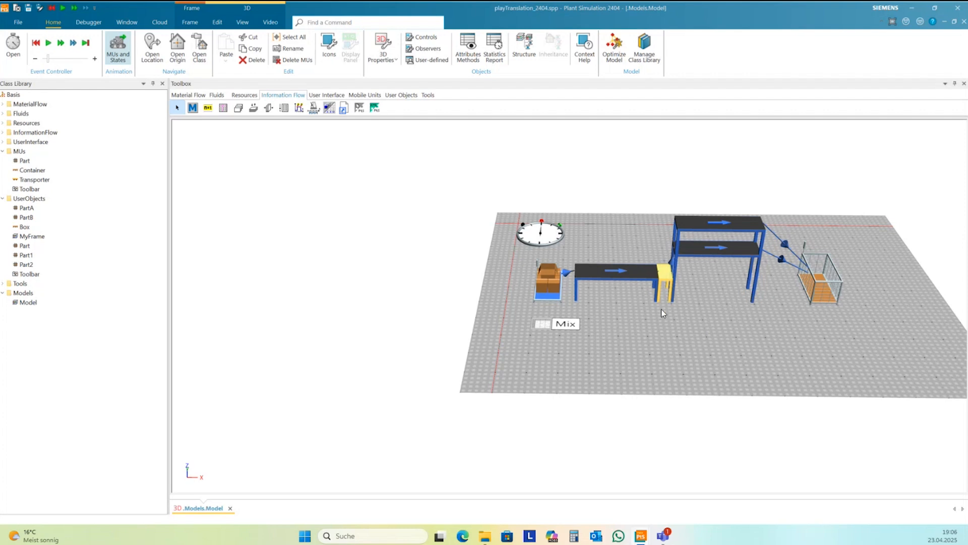
click(647, 277)
click(661, 307)
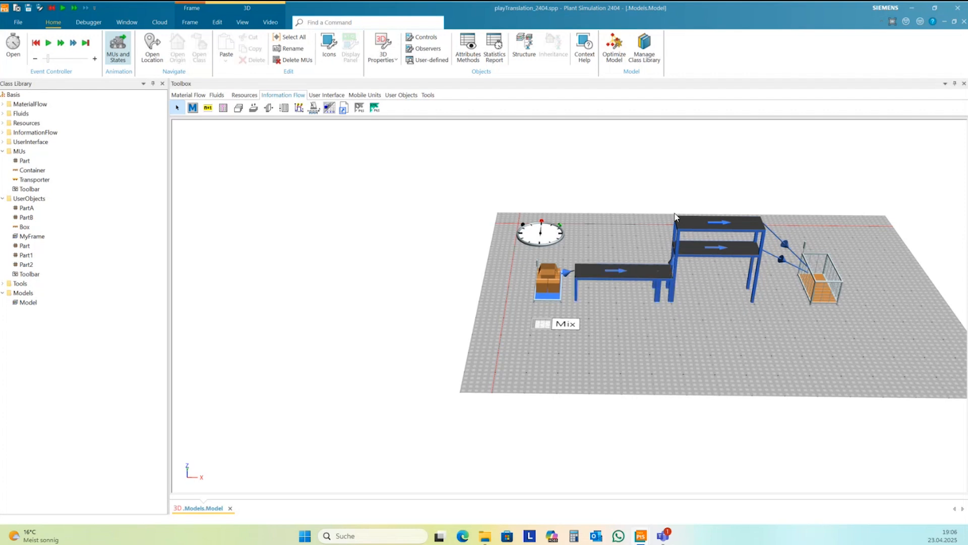
- Add the free Cranes and More library to the class library
click(650, 46)
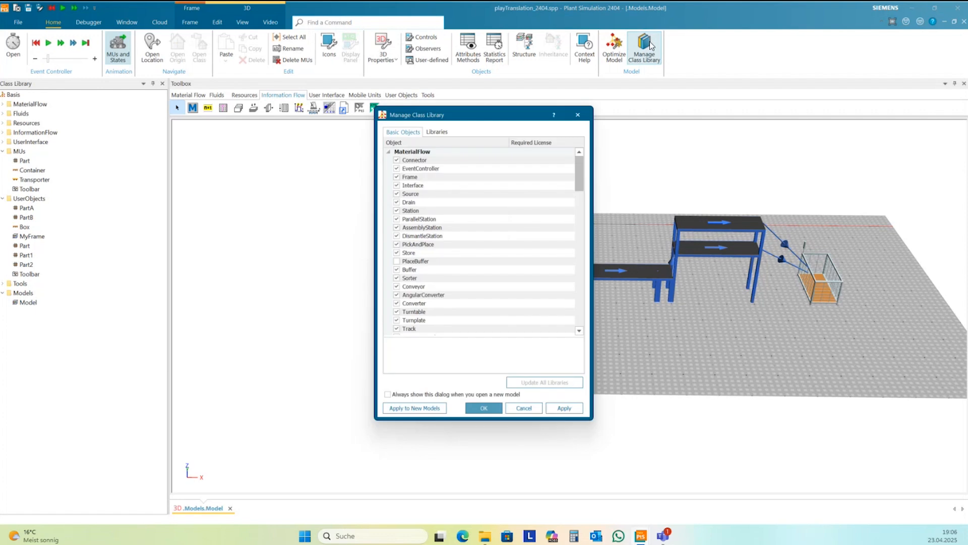
click(436, 132)
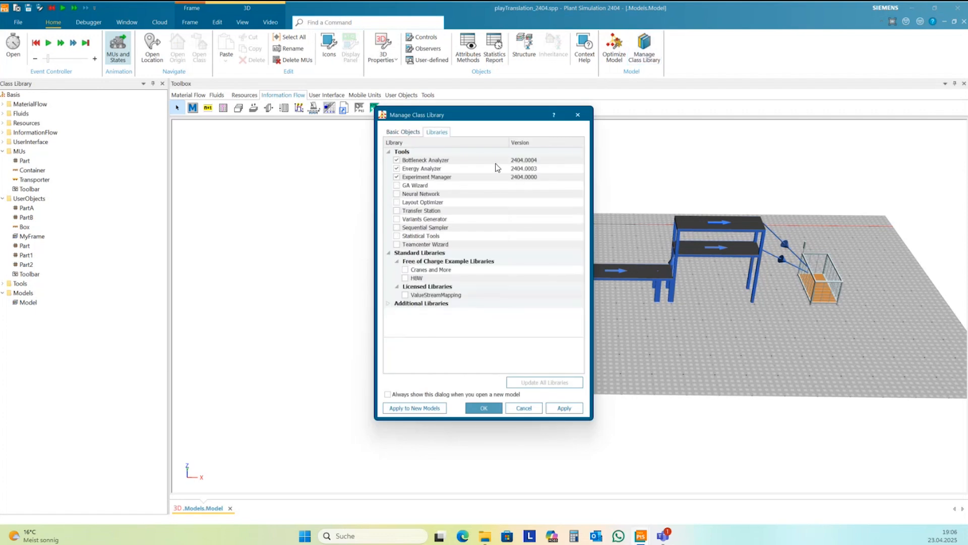
click(412, 273)
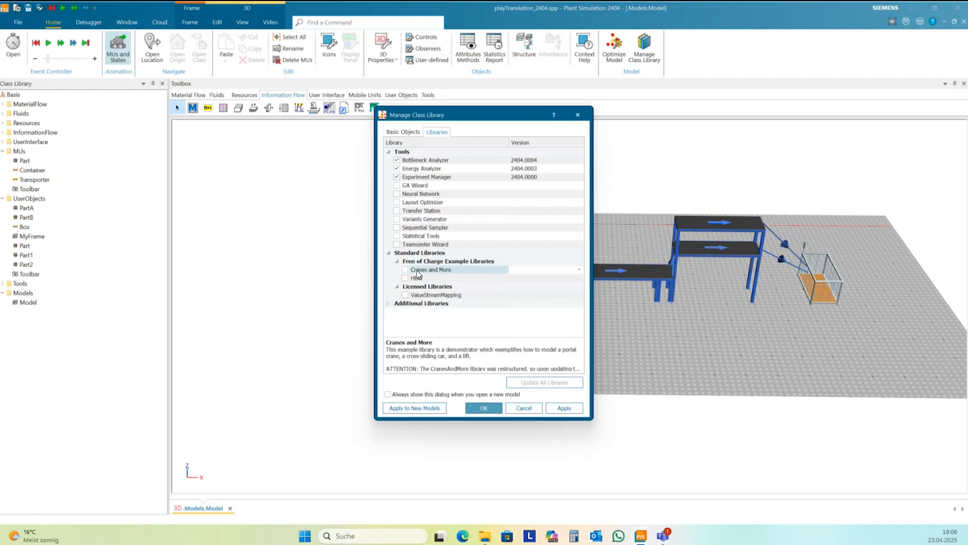
click(406, 270)
click(483, 407)
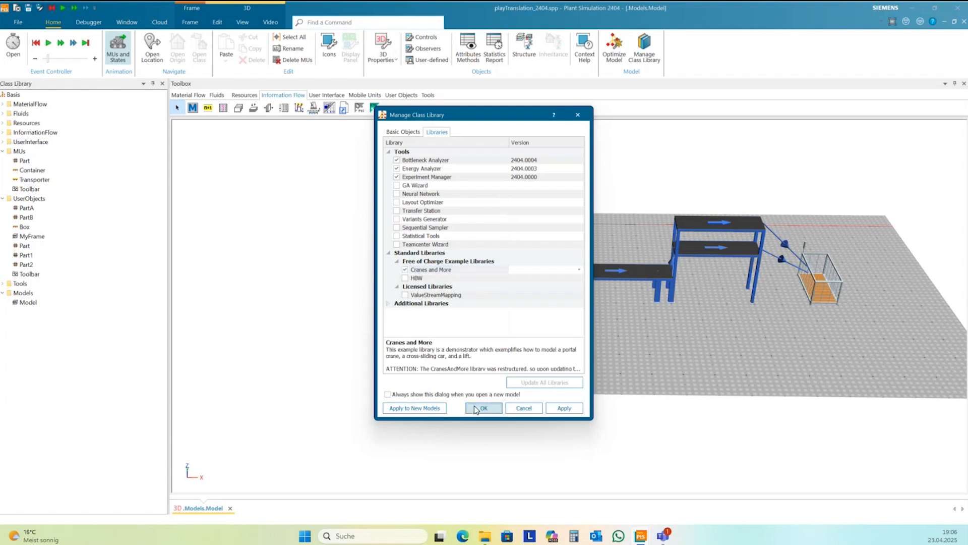
- Insert a Lift from the CranesAndMore library in front of the two raised conveyors
click(8, 321)
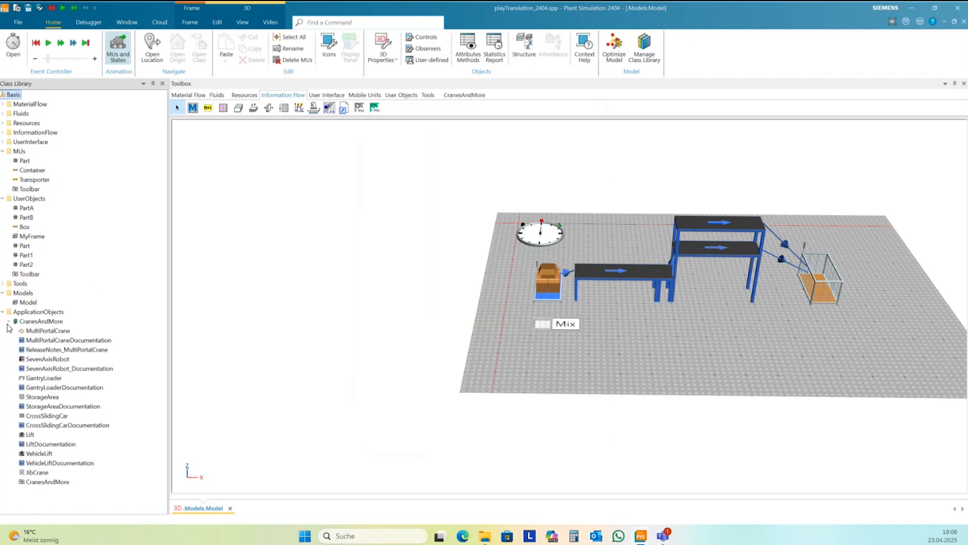
drag(31, 434, 662, 359)
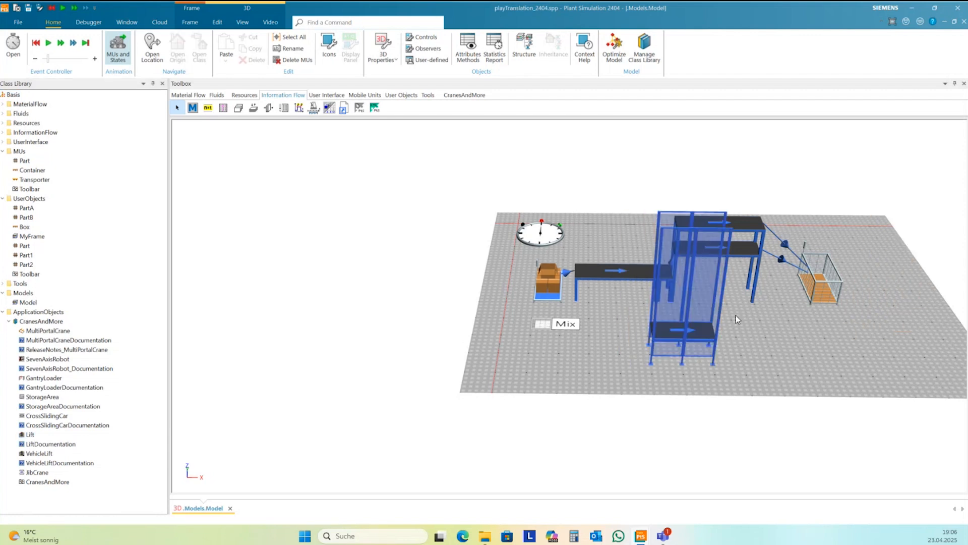
- Delete the Lift placed in front of the two raised conveyors and confirm its removal
right_drag(711, 318, 772, 322)
drag(766, 343, 827, 344)
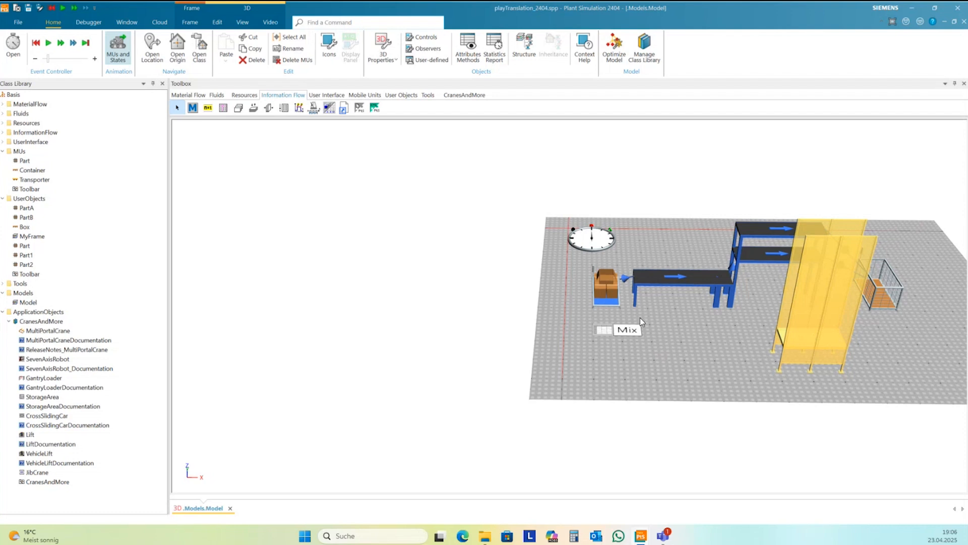
drag(678, 343, 719, 296)
click(767, 282)
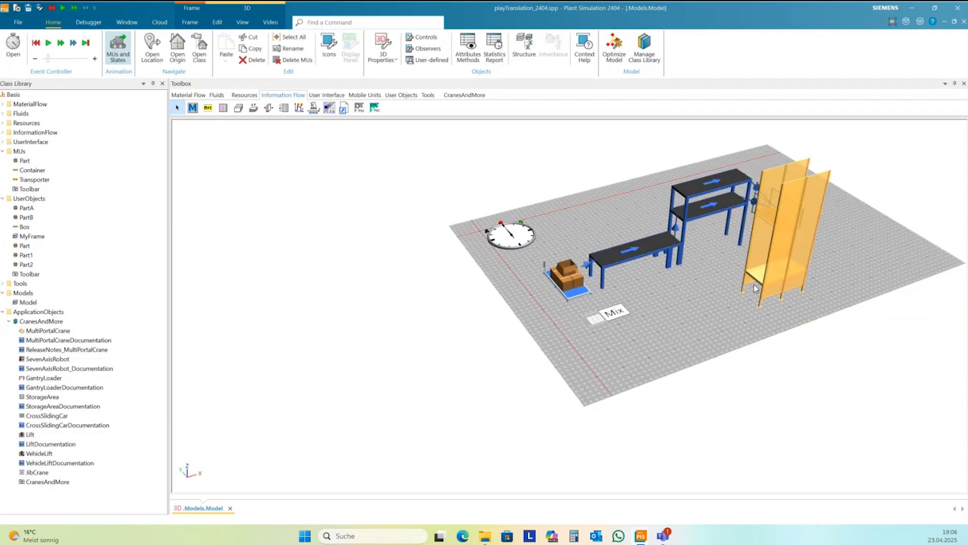
drag(729, 310, 718, 309)
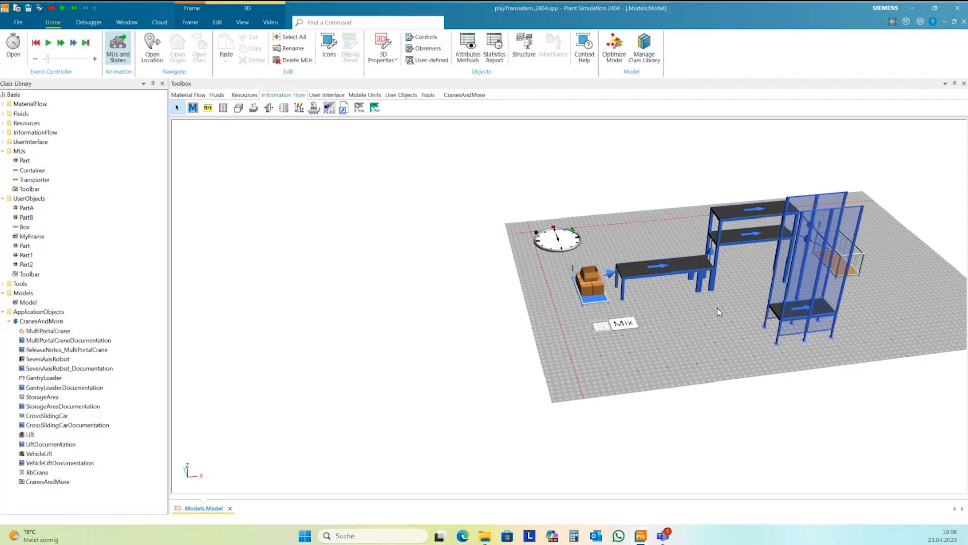
mouse_move(824, 314)
mouse_down()
mouse_move(802, 314)
mouse_move(839, 326)
mouse_up()
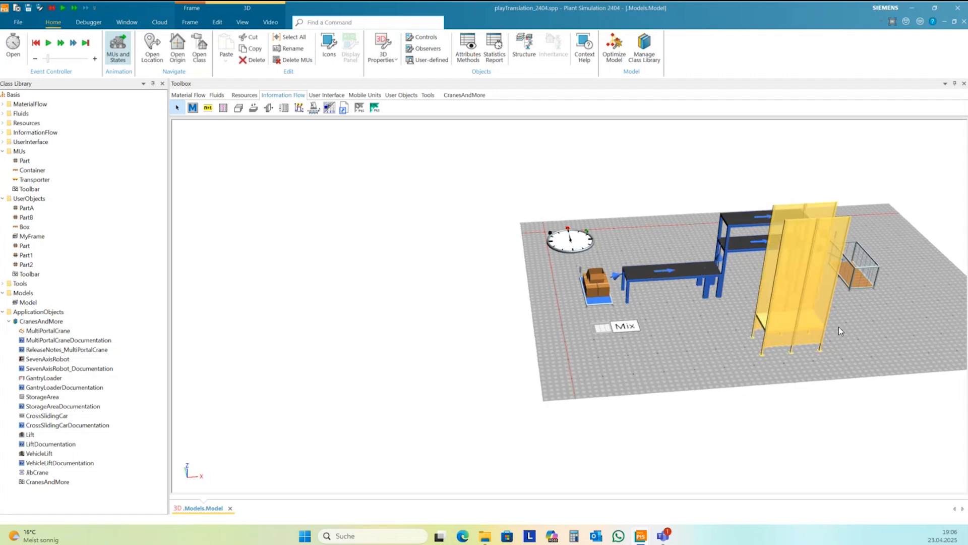
click(795, 336)
key(Delete)
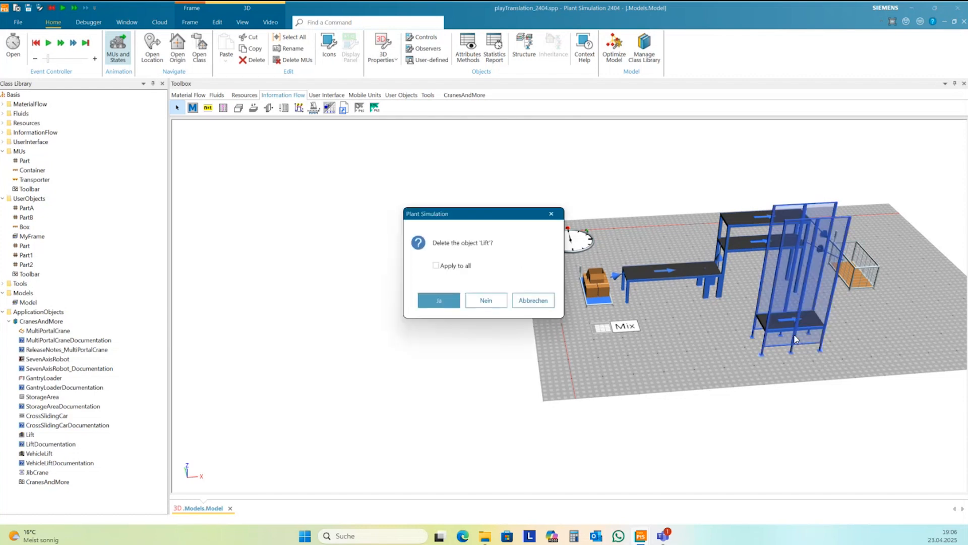
click(437, 301)
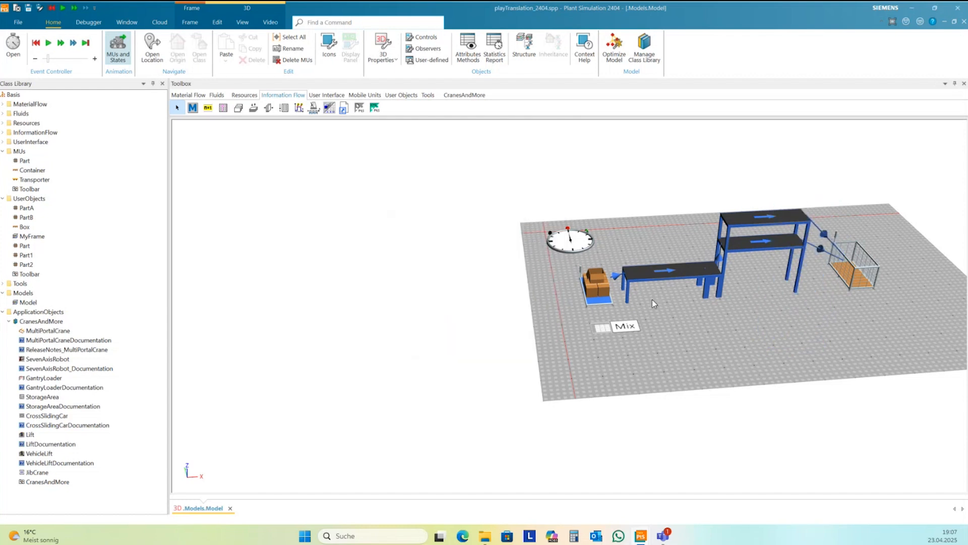
- Open the 3D appearance properties of the short conveyor section between the first conveyor and the raised conveyors
click(712, 273)
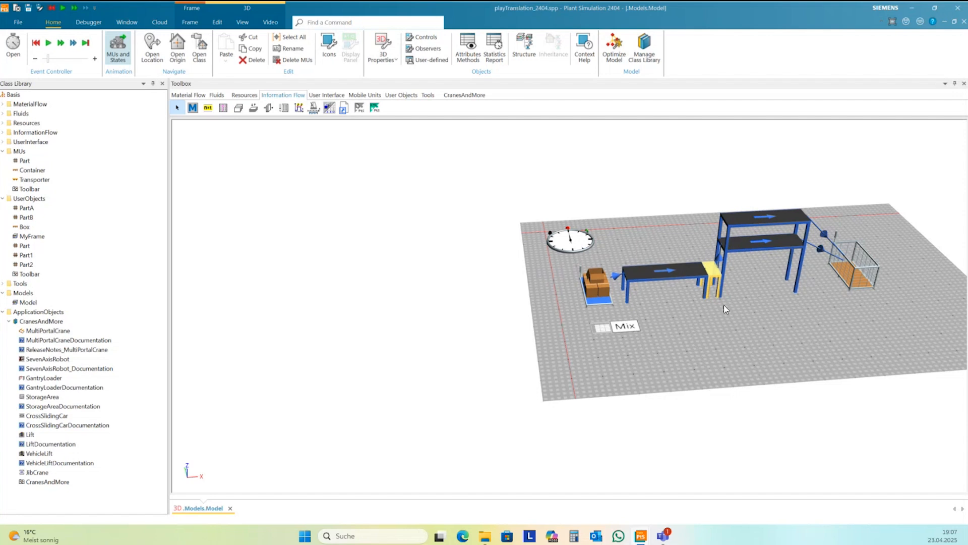
drag(724, 307, 720, 306)
middle_drag(720, 306, 720, 304)
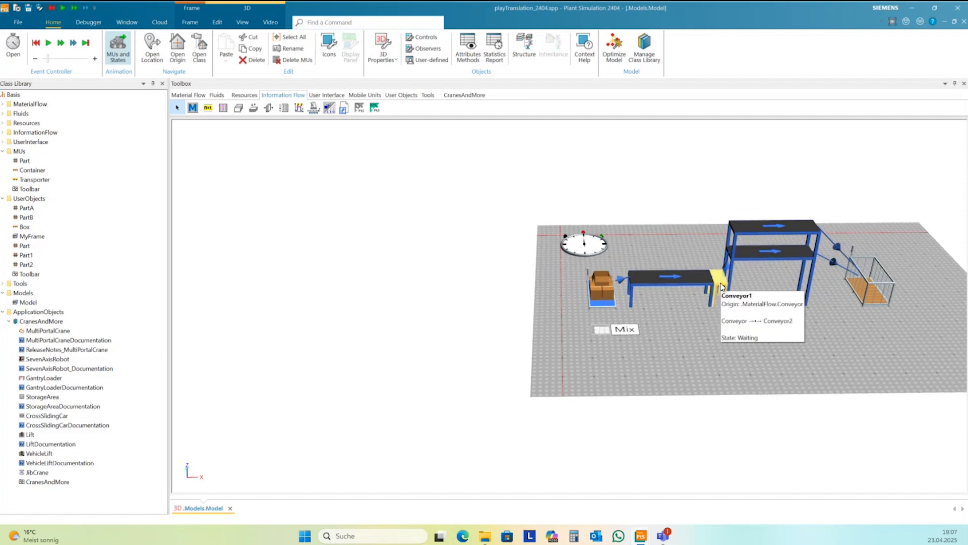
click(725, 315)
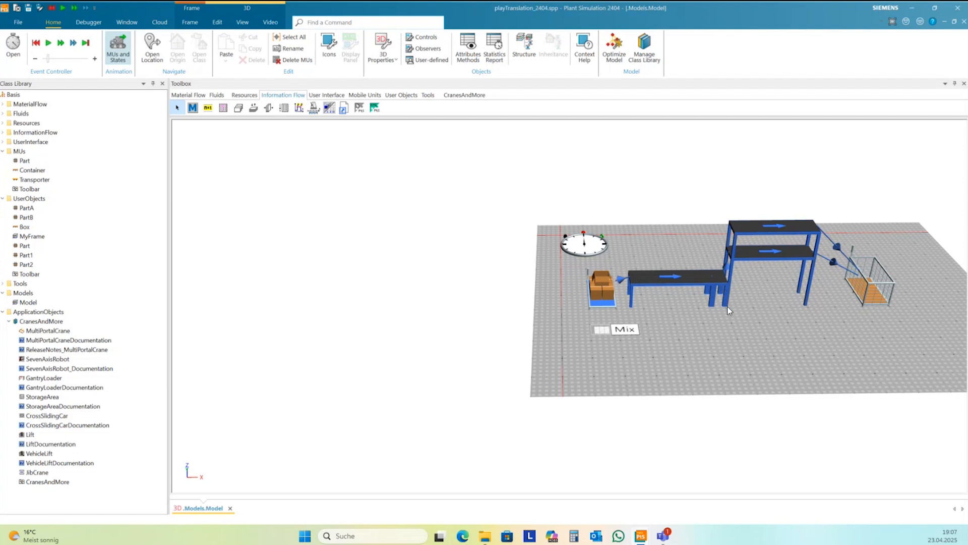
scroll(722, 288, up, 5)
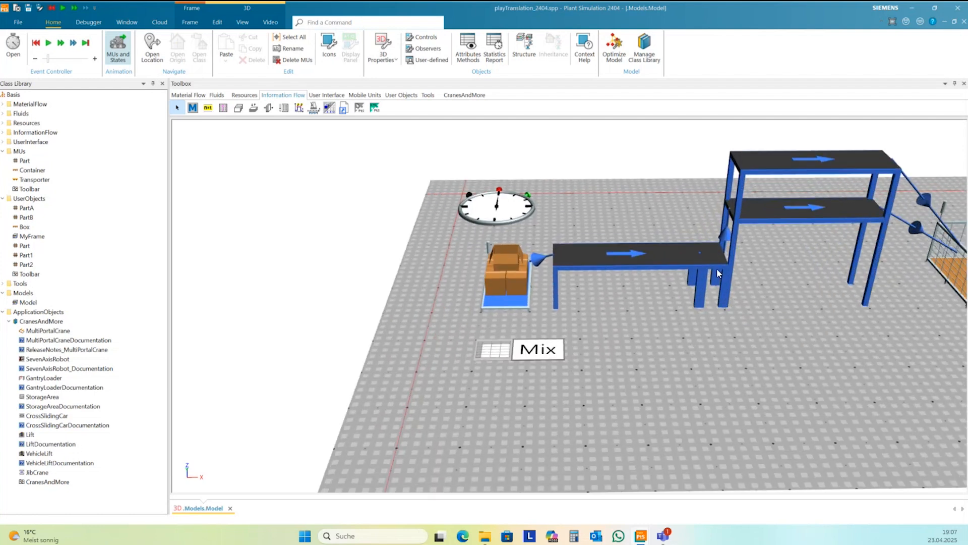
click(717, 269)
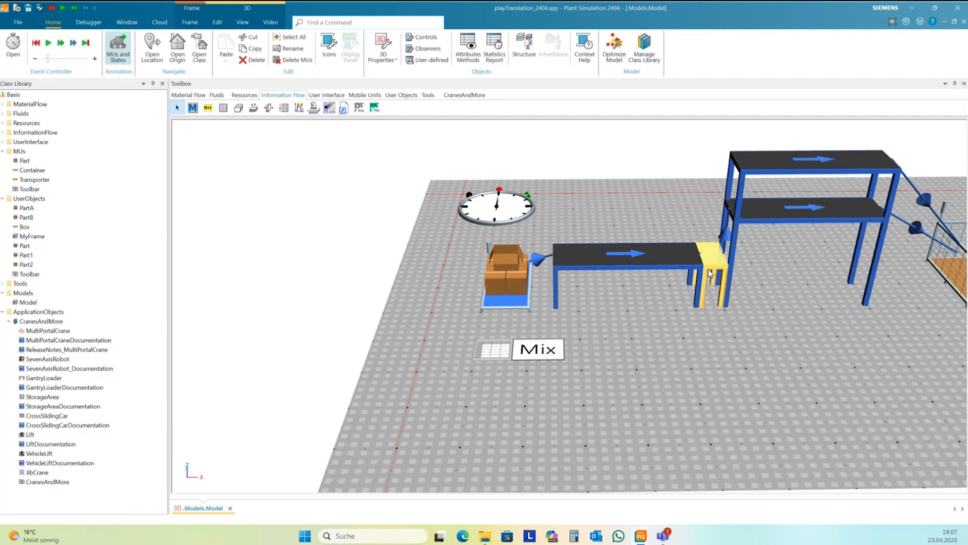
mouse_move(714, 270)
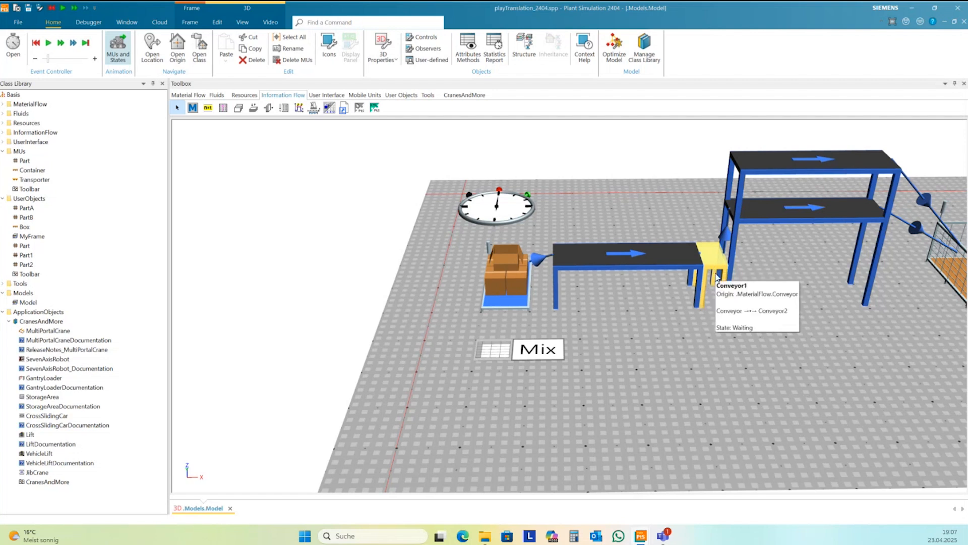
right_click(716, 266)
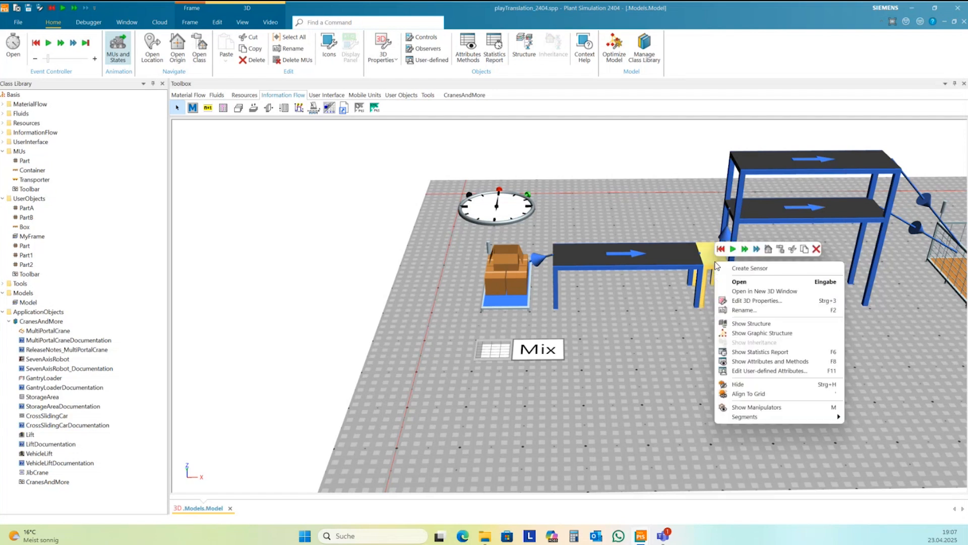
click(745, 299)
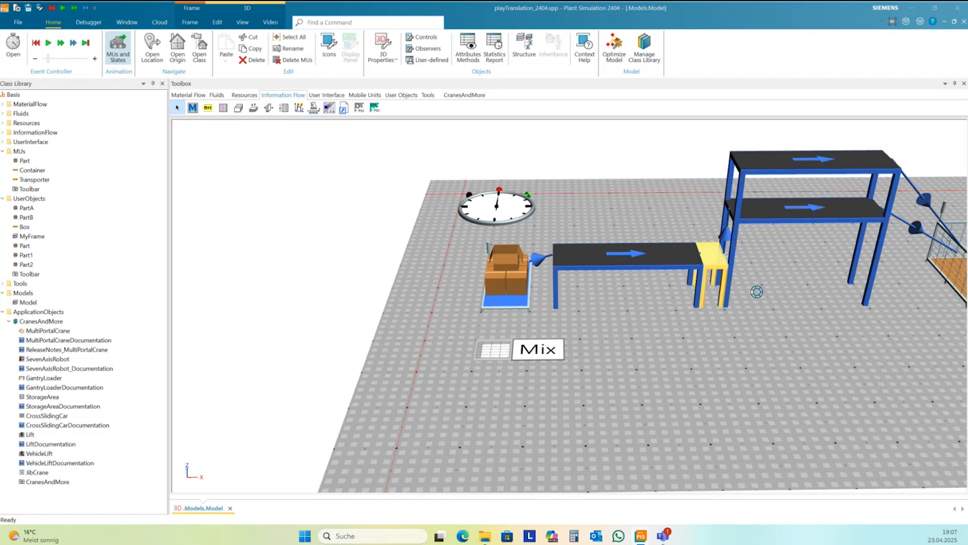
drag(805, 152, 468, 153)
click(681, 190)
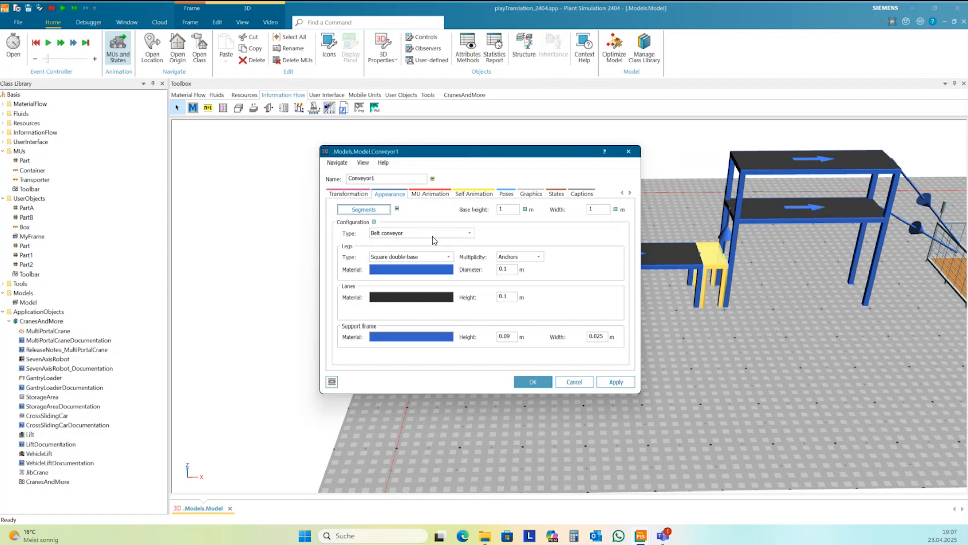
- Set the leg type of Conveyor1 to None, apply the change and close its 3D properties
click(434, 258)
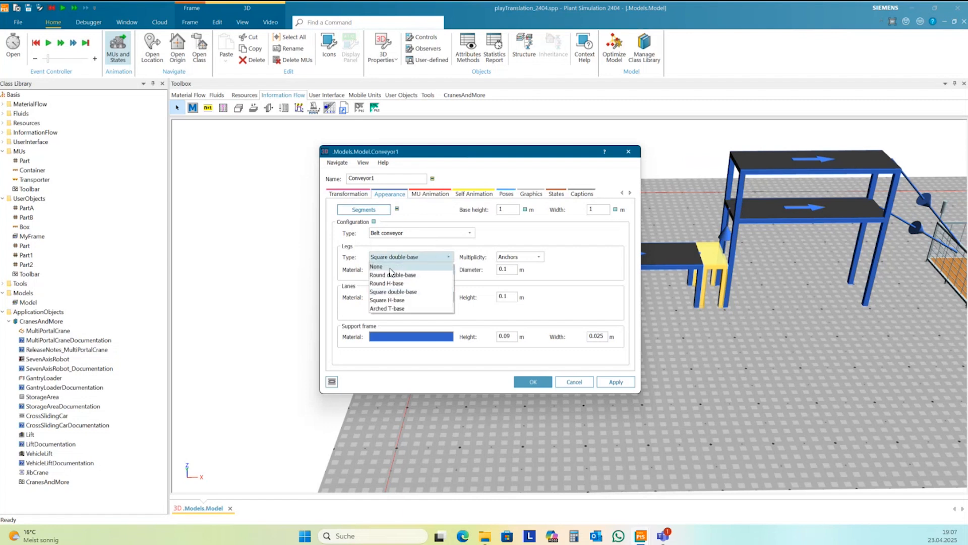
click(383, 267)
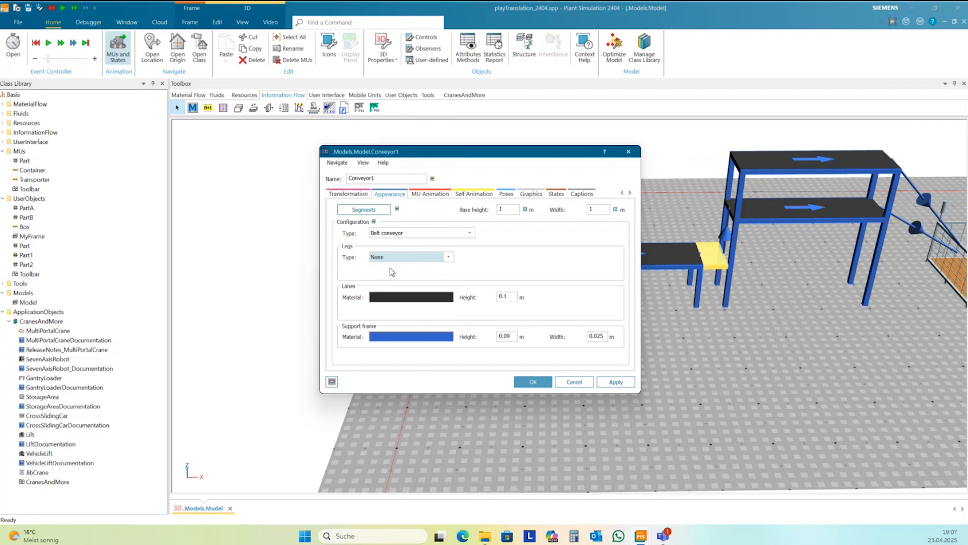
click(620, 386)
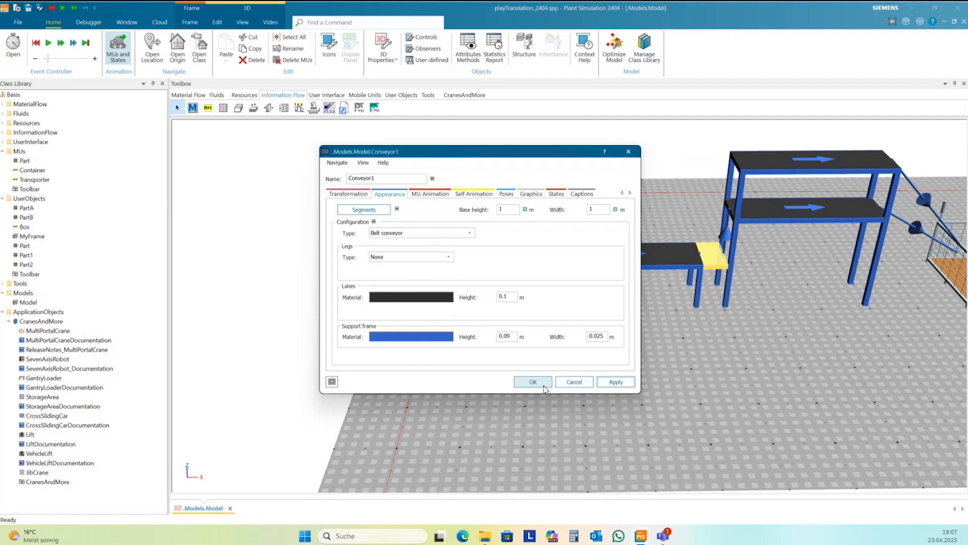
click(718, 281)
click(715, 270)
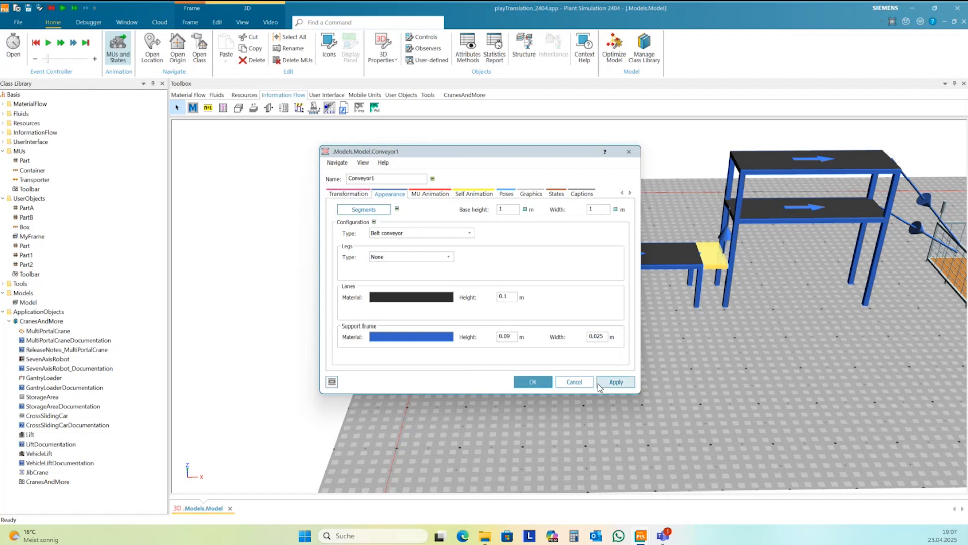
click(616, 383)
click(536, 385)
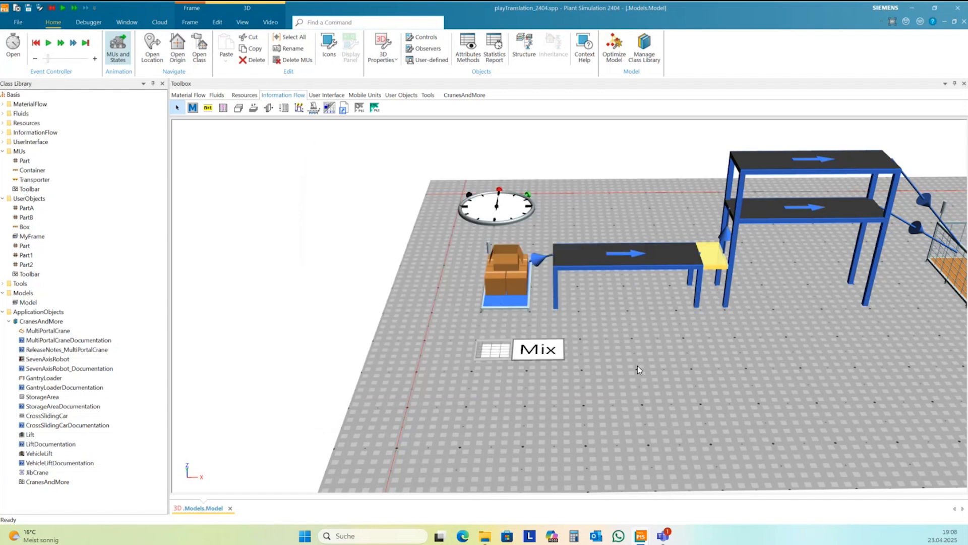
click(709, 324)
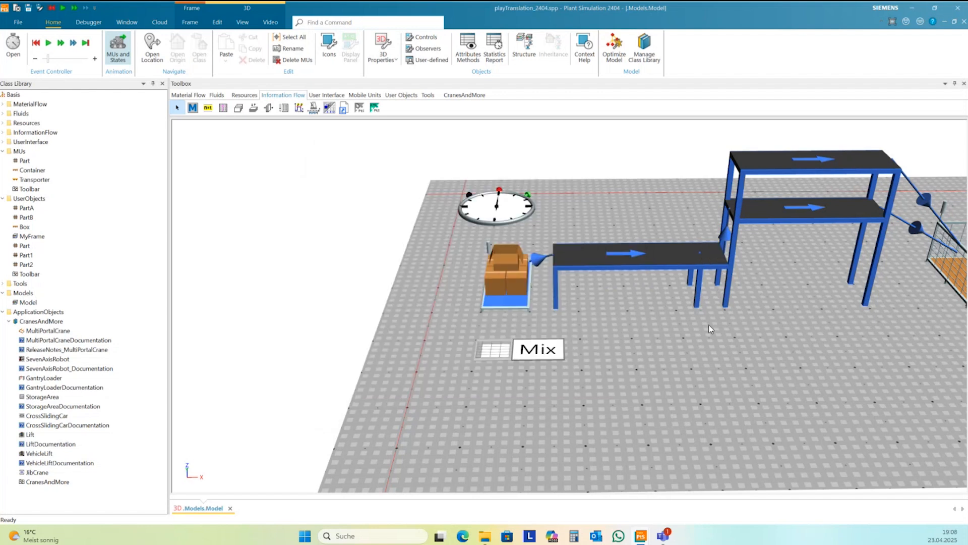
- Create the exit control self.OnExit for the first conveyor after the source and confirm its settings
click(671, 264)
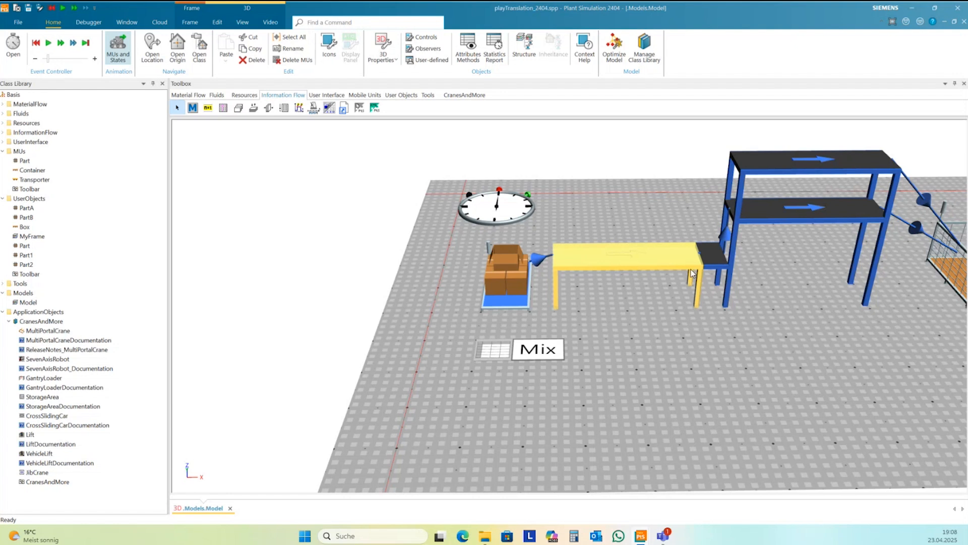
mouse_move(793, 221)
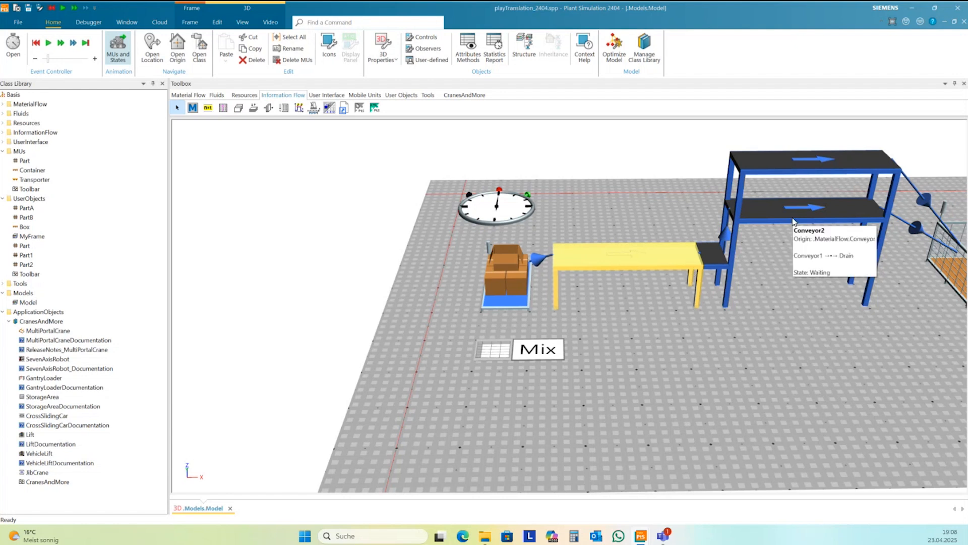
mouse_move(806, 170)
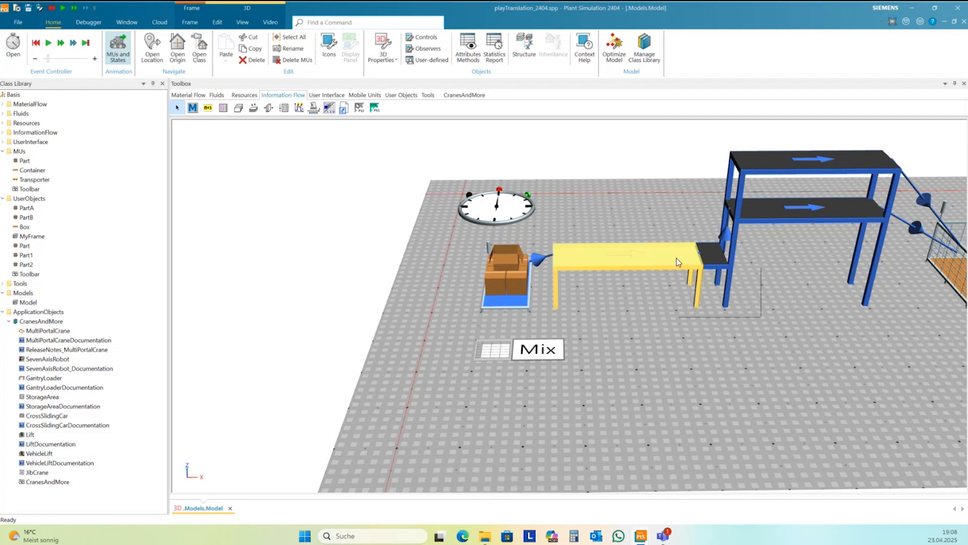
mouse_move(677, 259)
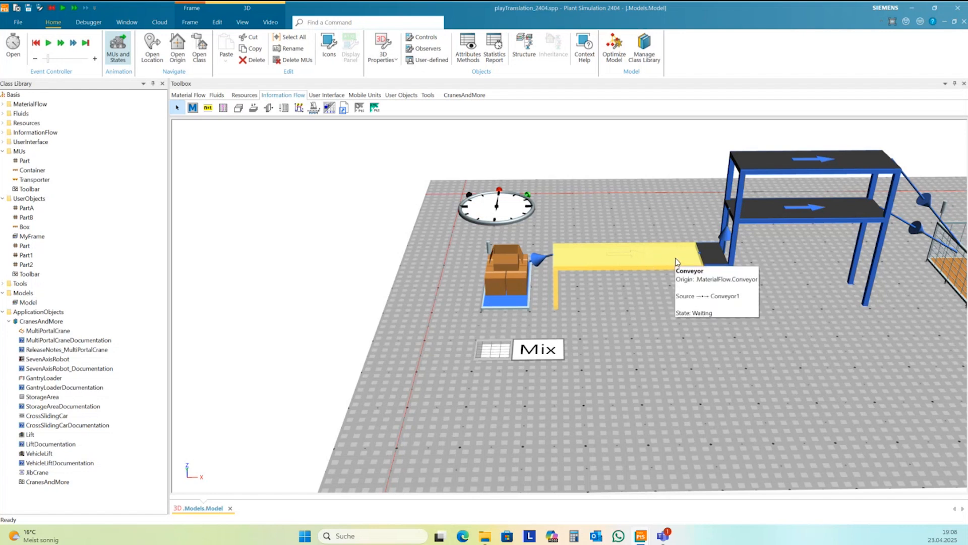
mouse_move(638, 263)
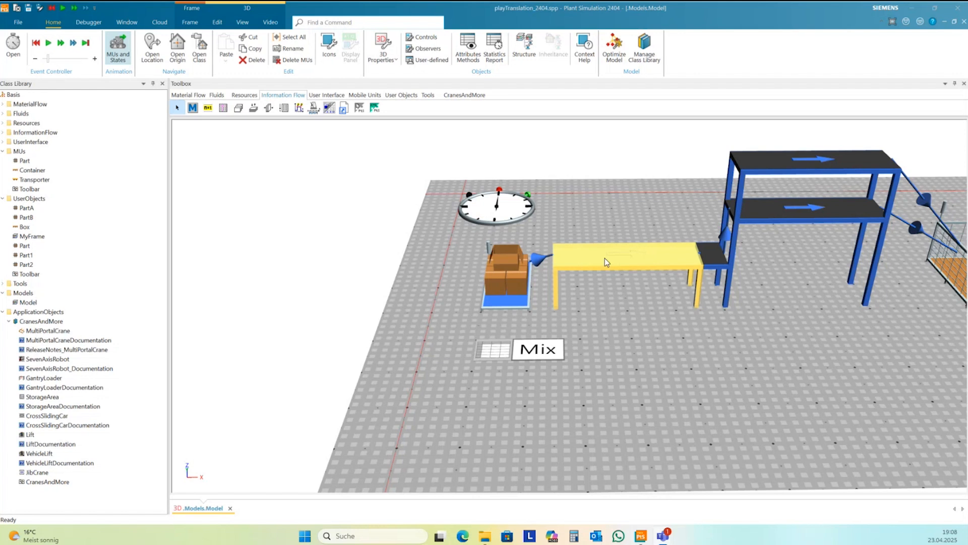
double_click(621, 261)
drag(518, 171, 694, 327)
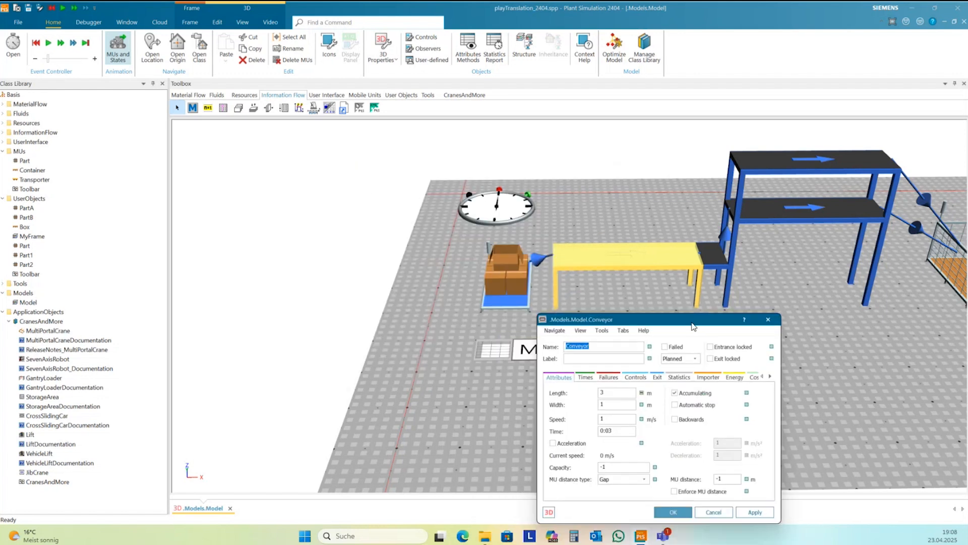
click(635, 377)
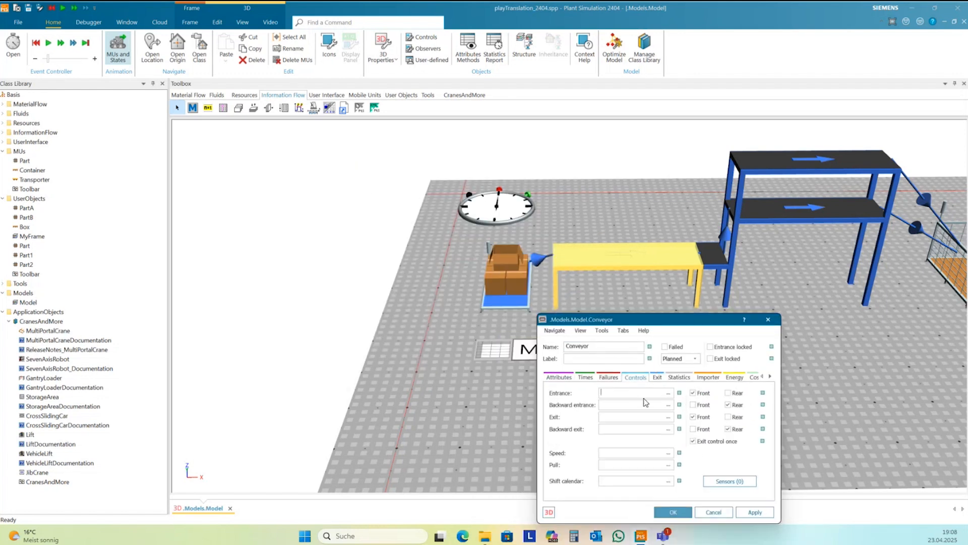
double_click(617, 417)
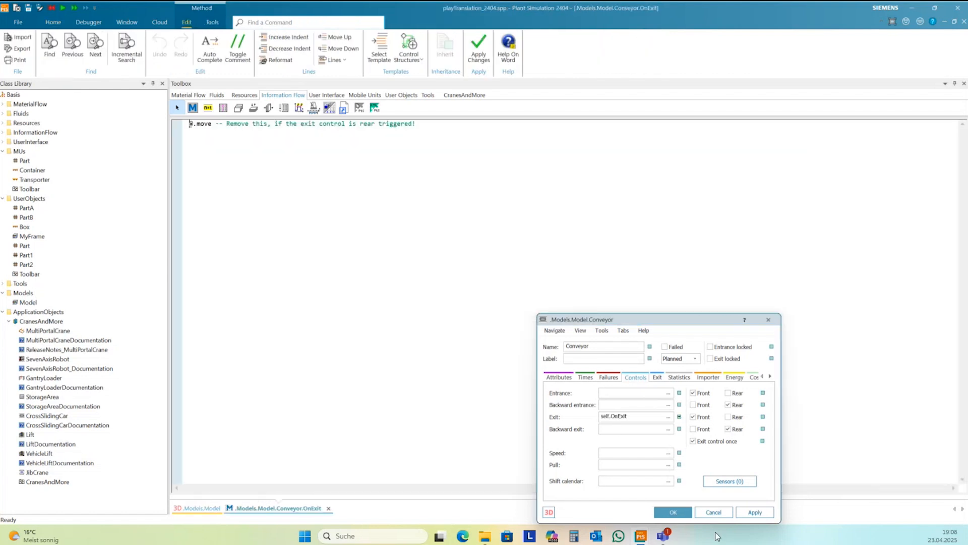
click(768, 514)
click(674, 513)
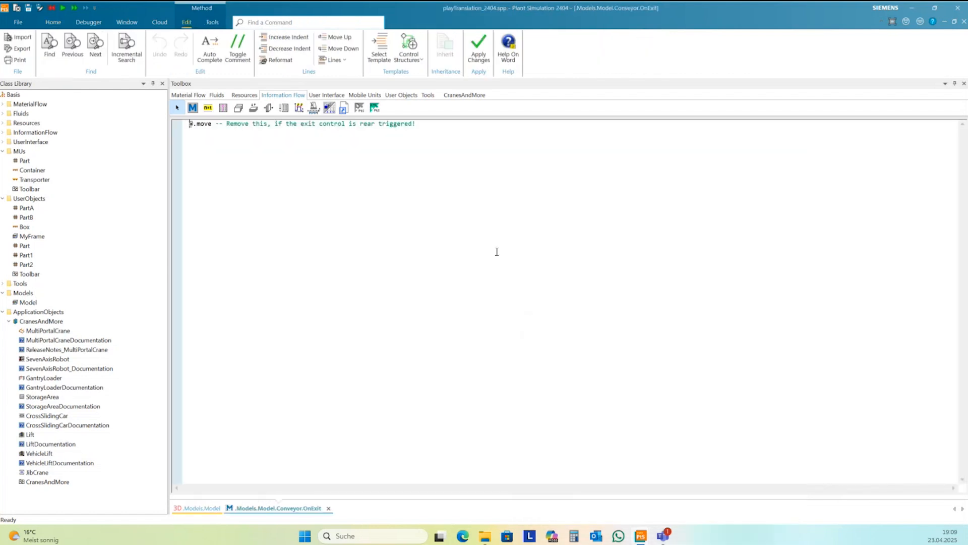
- Above the @.move line, write the condition if @.name ="Part1" with the indented assignment @.destination:=Conveyor2
key(Return)
key(Return)
key(Return)
key(Up)
key(Up)
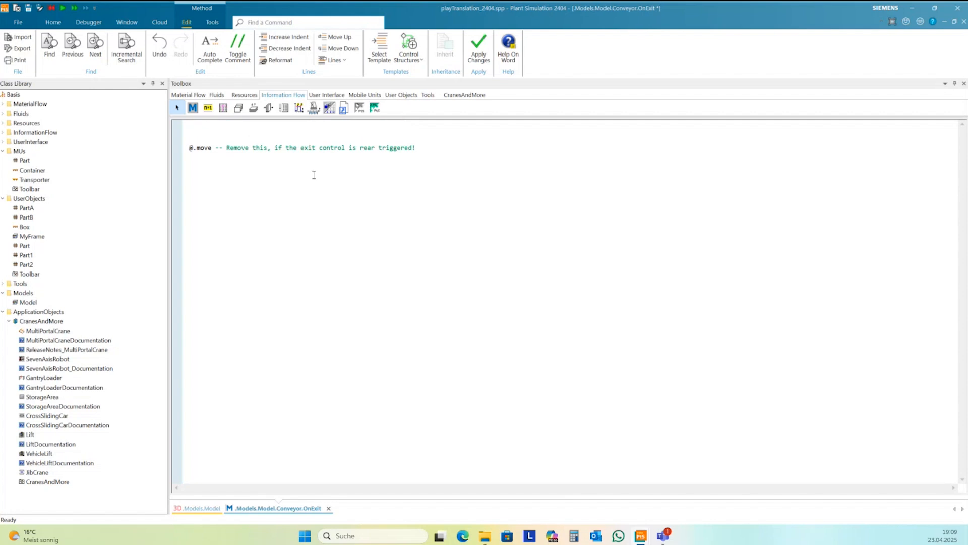
ctrl+scroll(266, 186, up, 3)
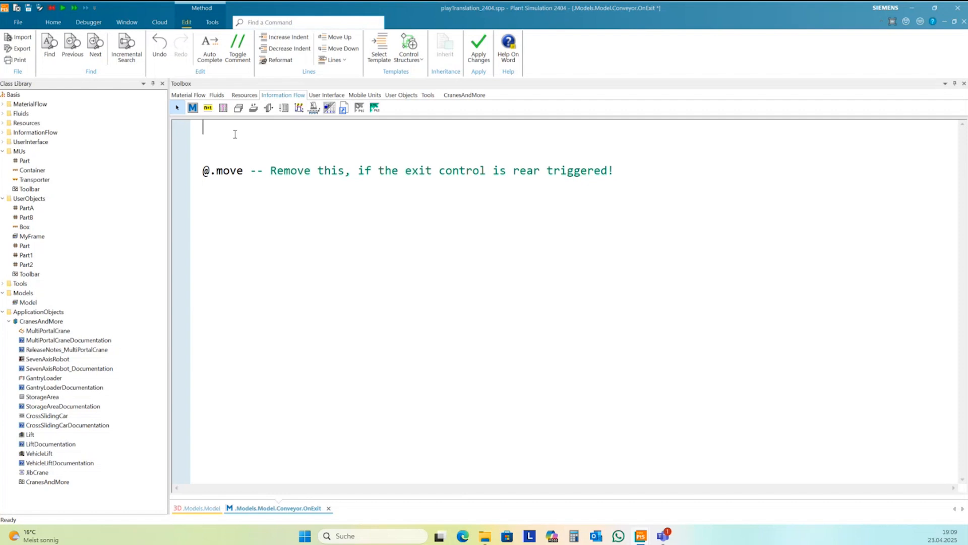
text(if @.name ="Part1")
key(Return)
text(@.destin)
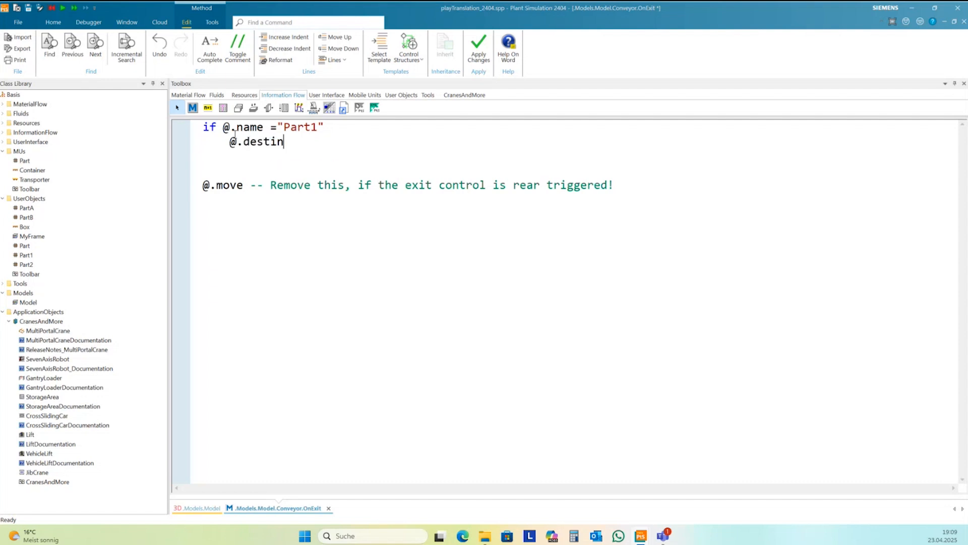
text(ation:=Conveyor)
text(2)
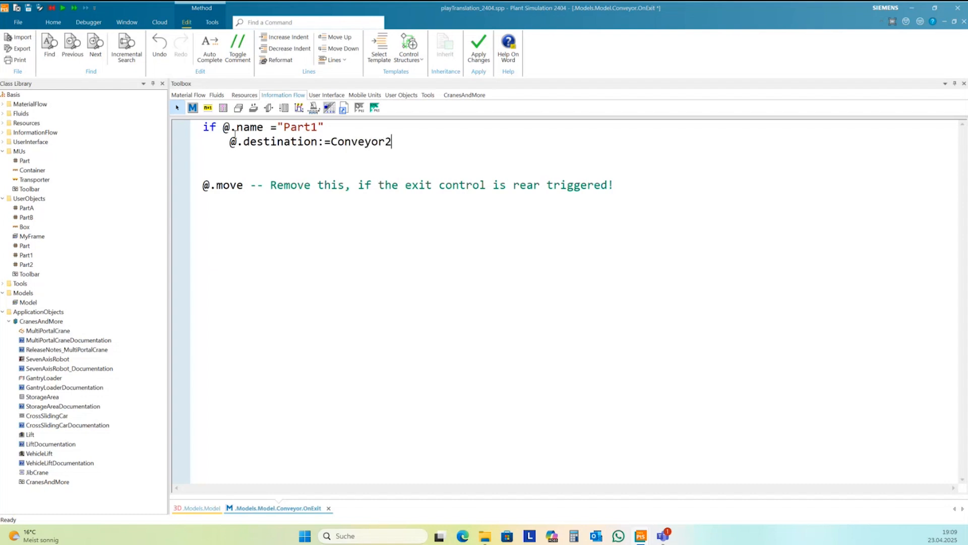
key(Return)
key(BackSpace)
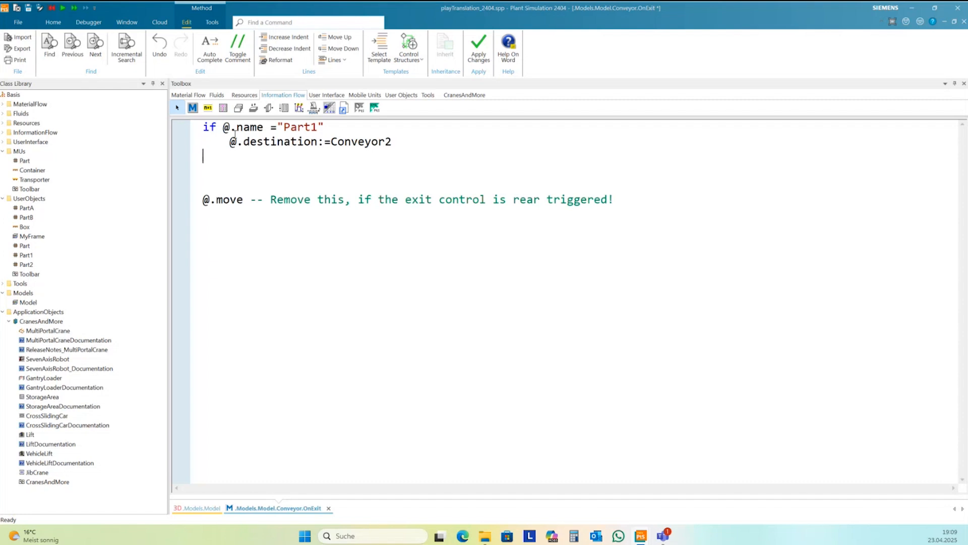
- Add an else branch with the indented assignment @.destination:=Conveyor3, close the block with end and apply the changes
text(else)
key(Return)
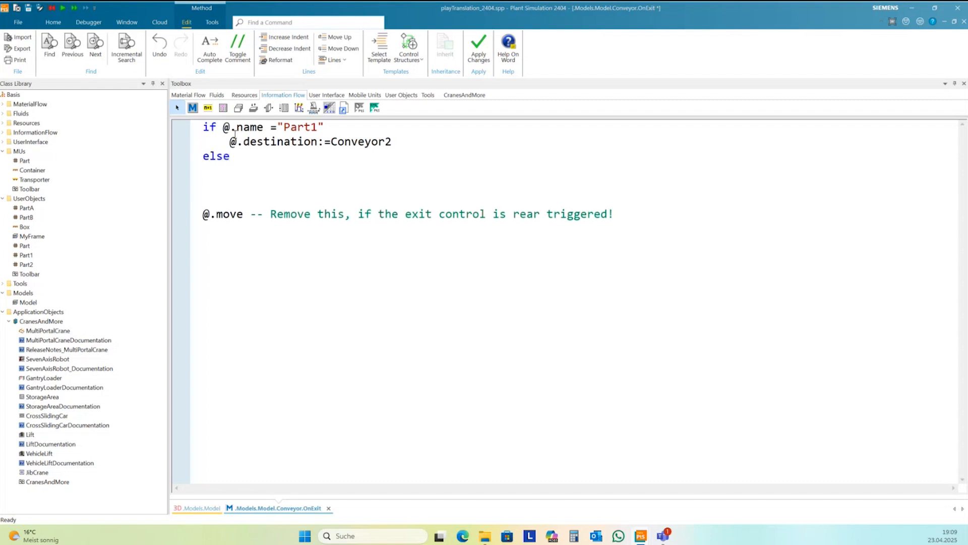
text(@.destinati)
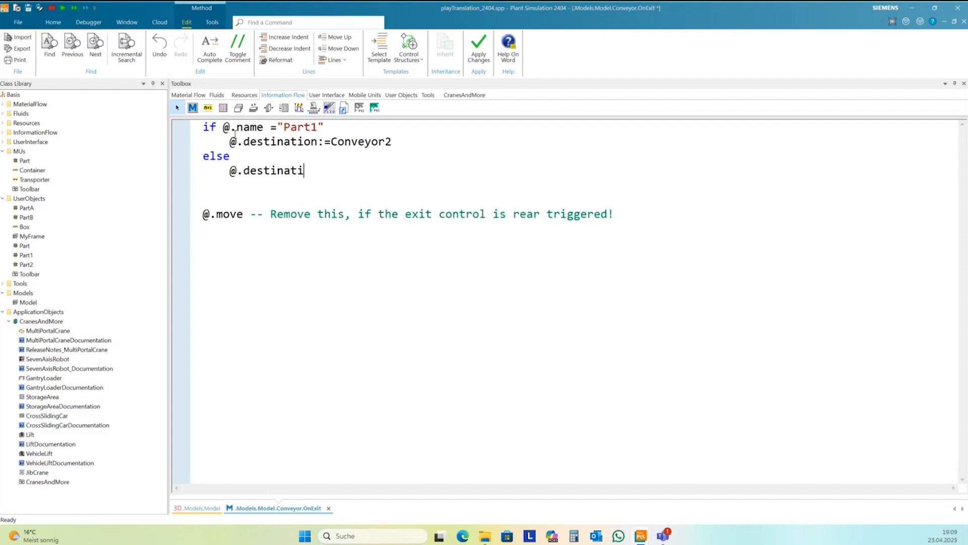
text(on:=Conveyor3)
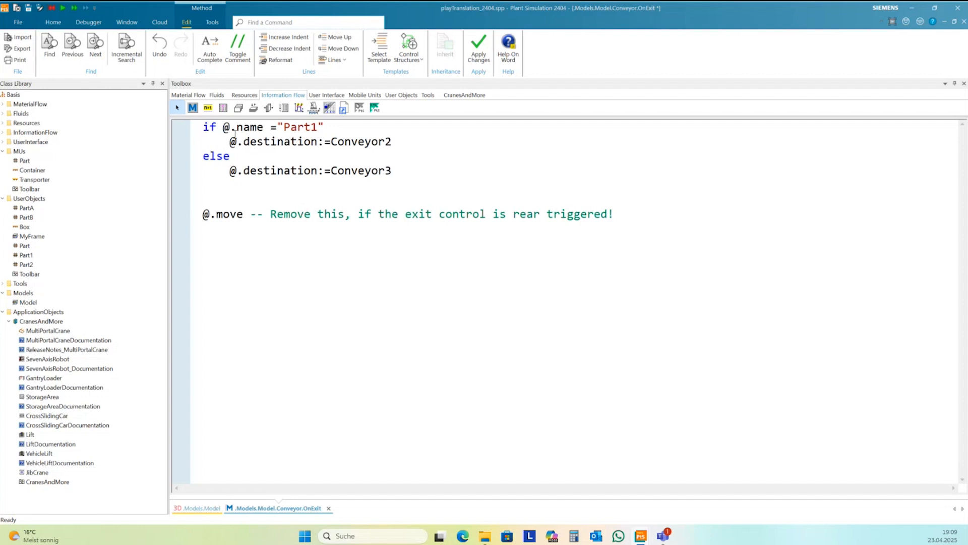
key(Return)
key(BackSpace)
text(end)
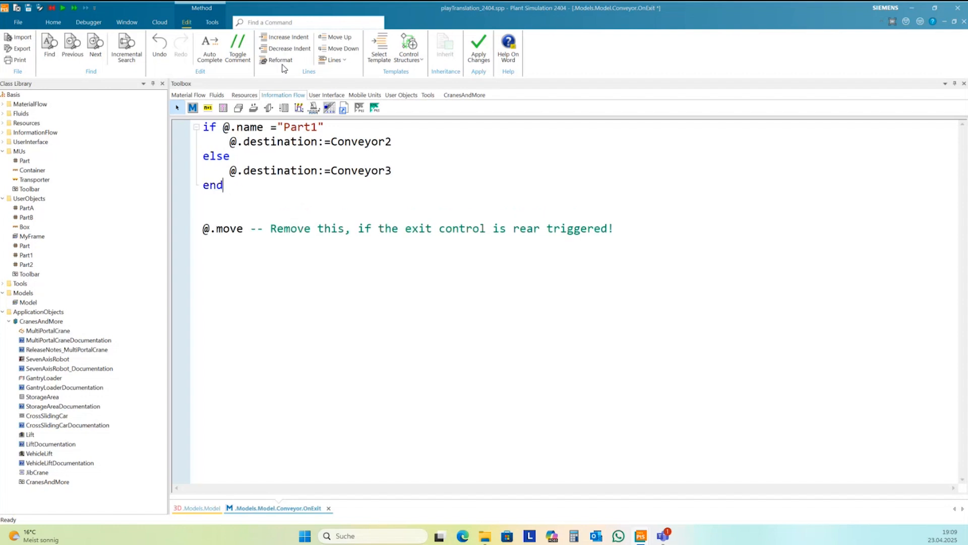
click(469, 52)
click(419, 192)
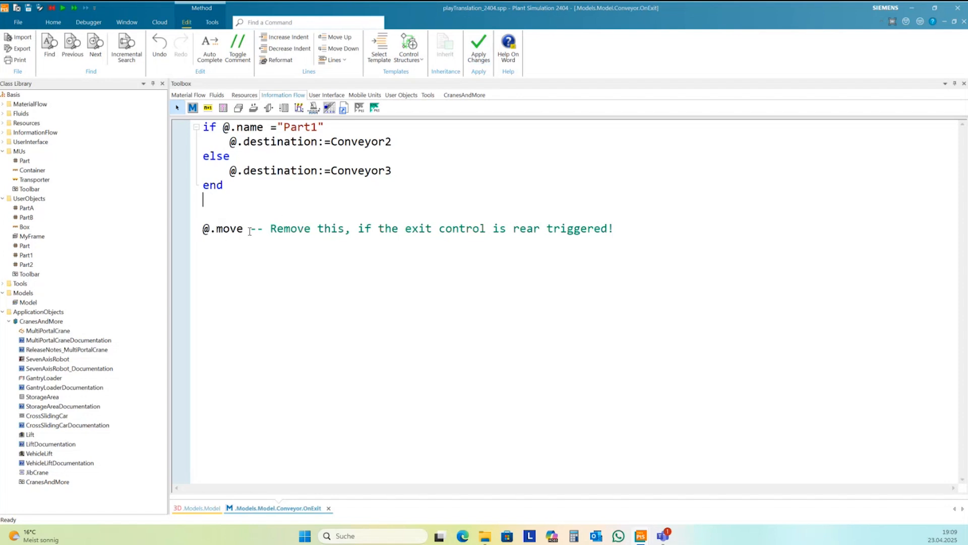
- Delete the comment behind @.move, apply the changes and close the OnExit method
drag(249, 229, 629, 225)
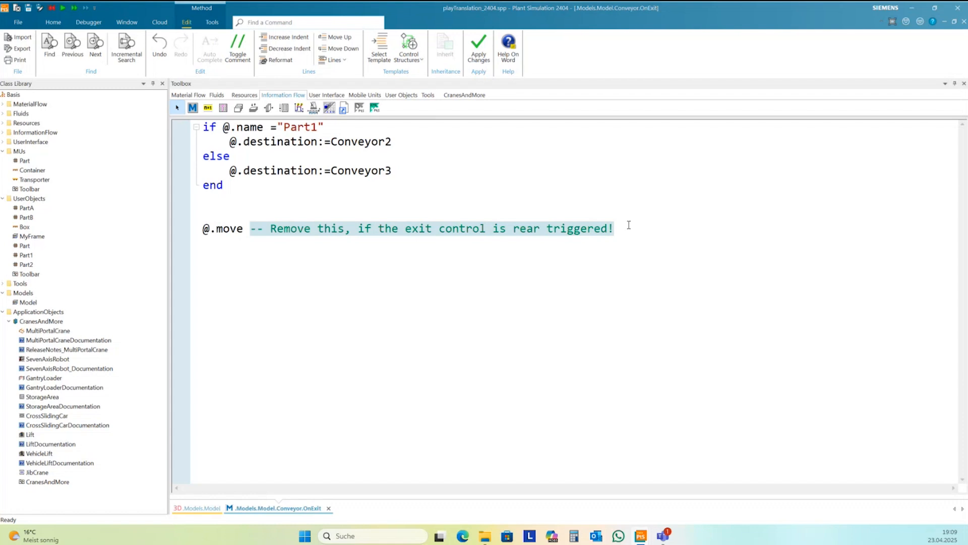
key(Delete)
click(483, 49)
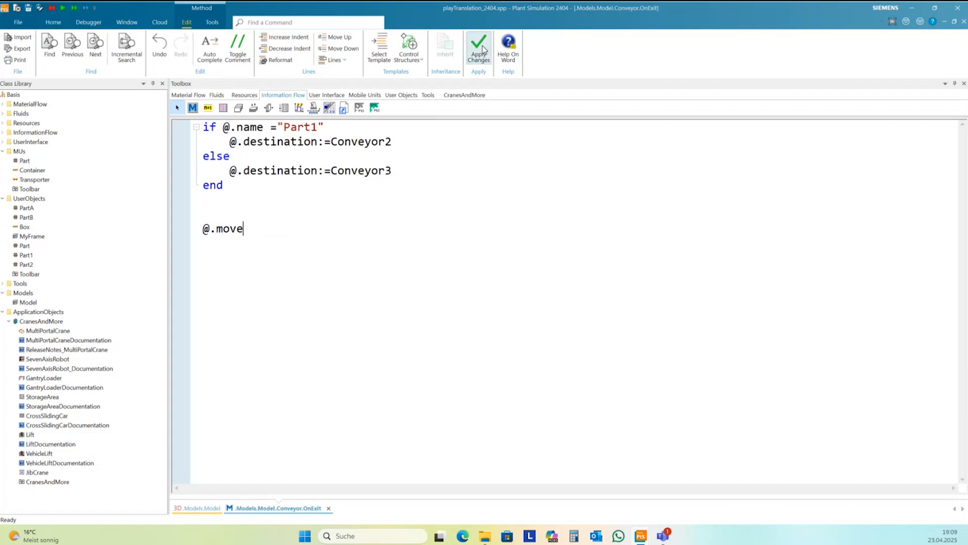
click(339, 267)
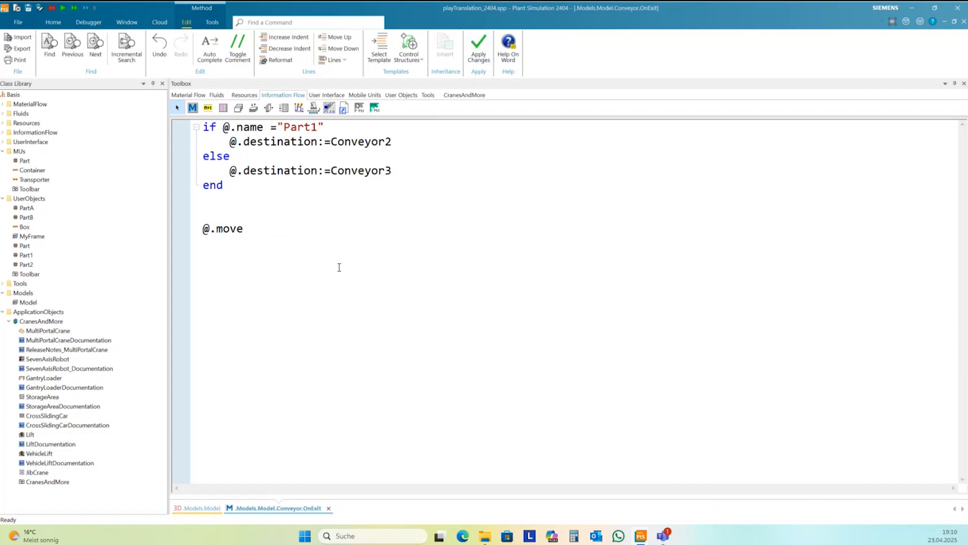
click(230, 210)
click(964, 21)
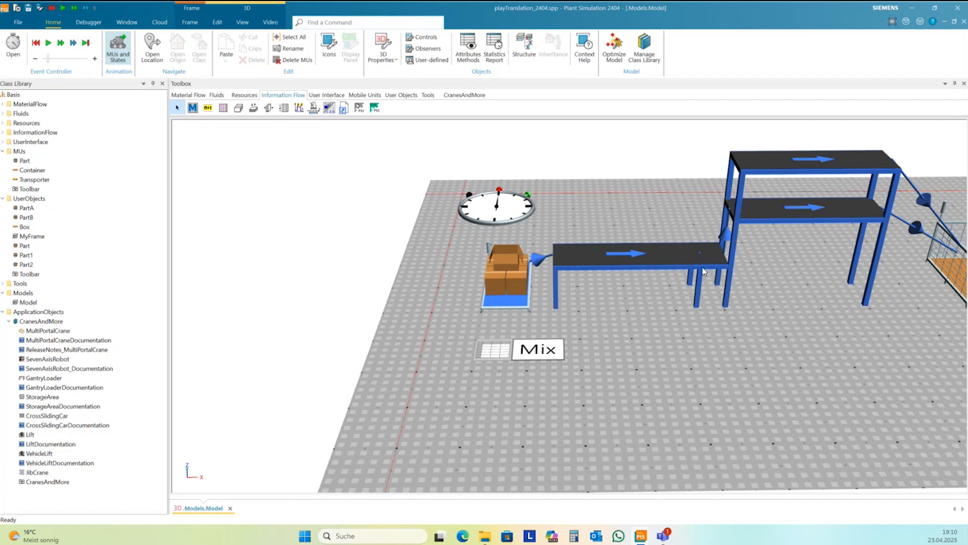
middle_drag(723, 345, 728, 301)
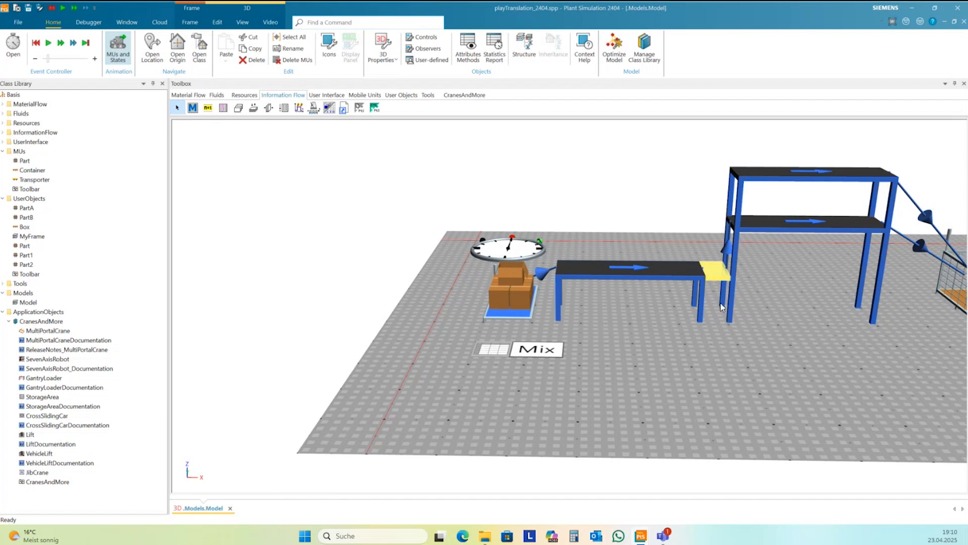
click(728, 313)
drag(785, 316, 772, 290)
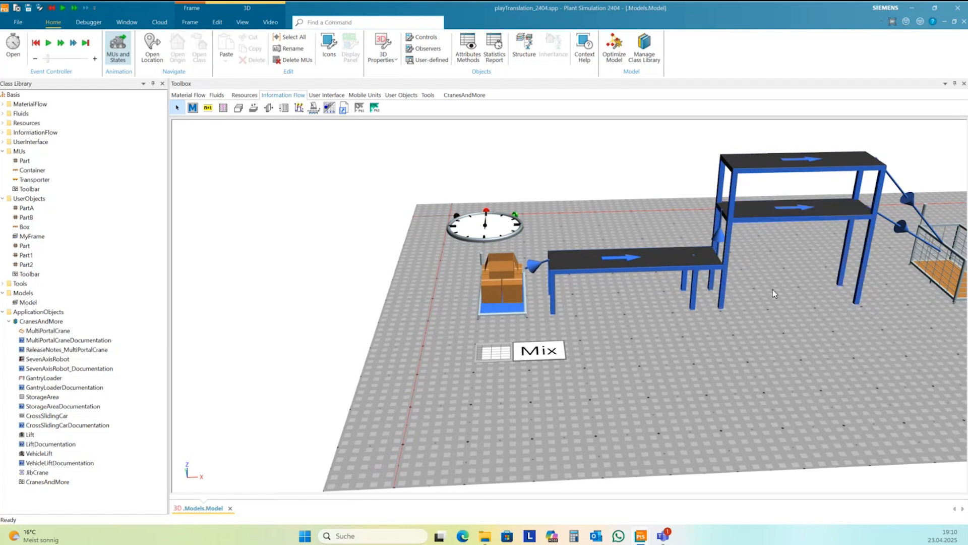
click(711, 266)
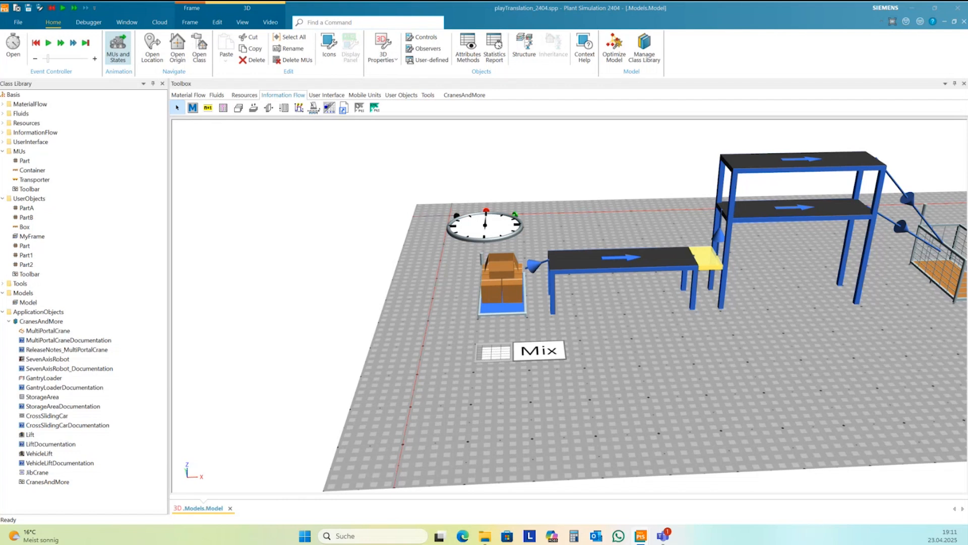
click(731, 327)
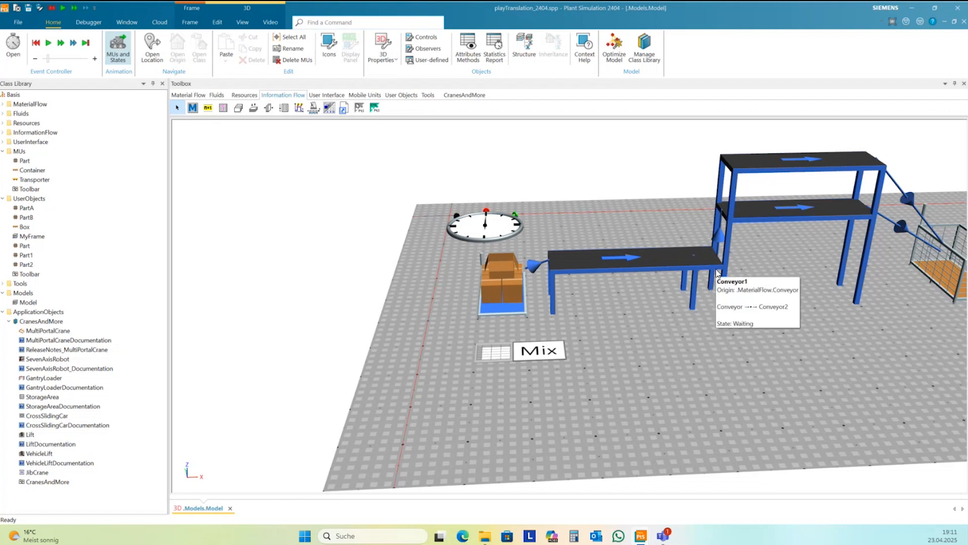
- Insert a Method object on the floor in front of the short conveyor, then open and close its empty editor
click(193, 107)
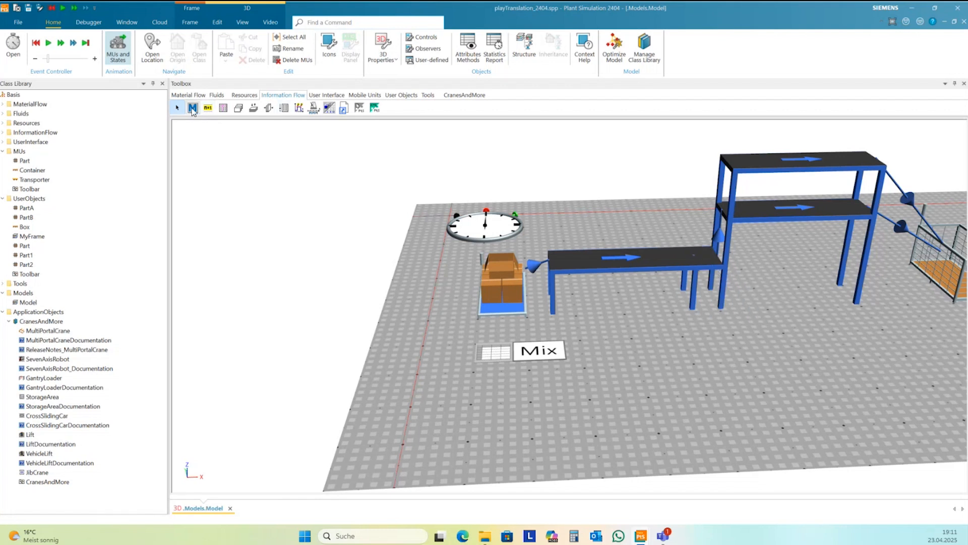
click(701, 359)
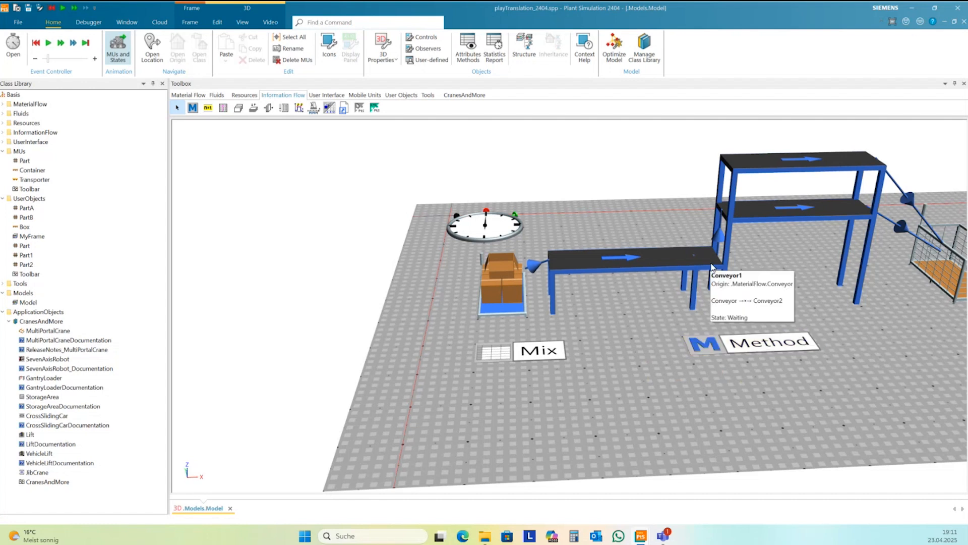
double_click(711, 344)
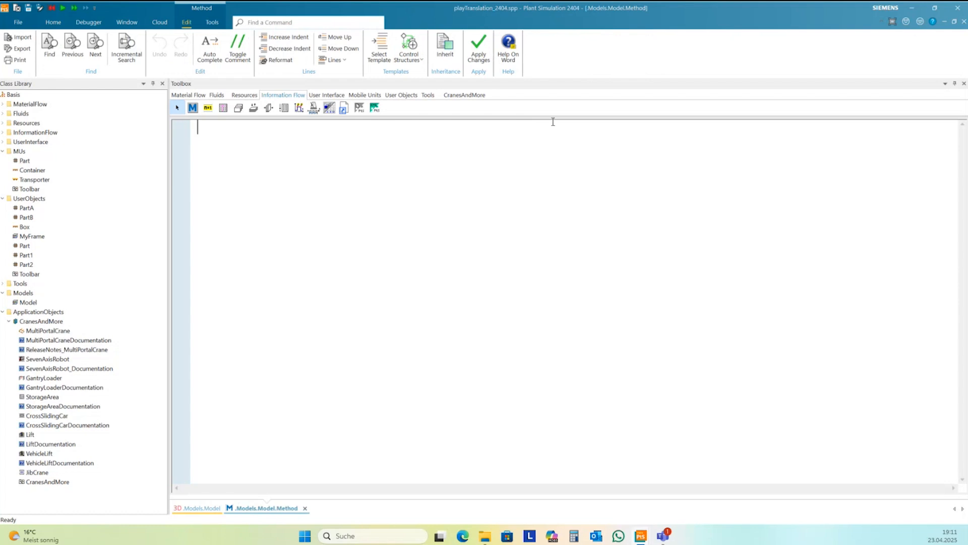
click(963, 23)
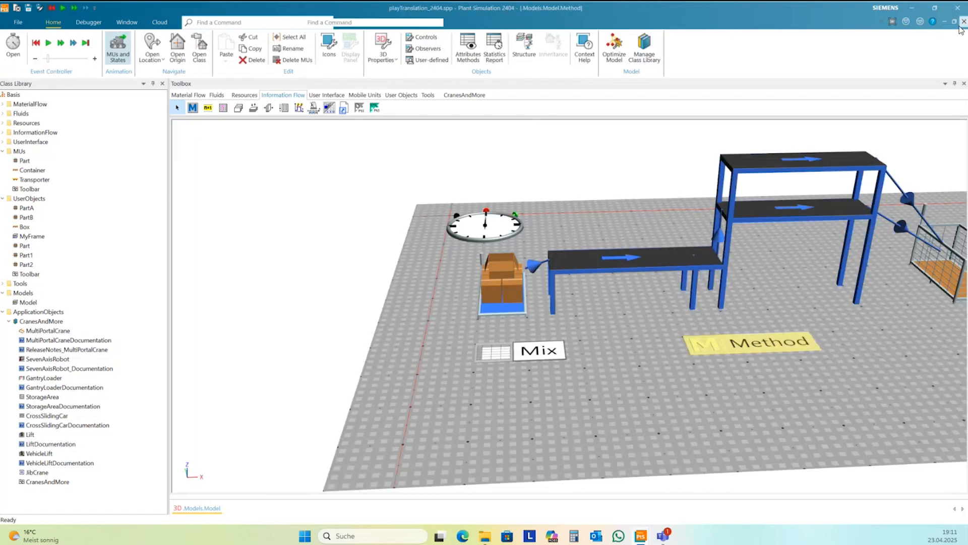
- Rename the new method LiftEntranceControl and shift it slightly towards the Mix table
right_click(706, 350)
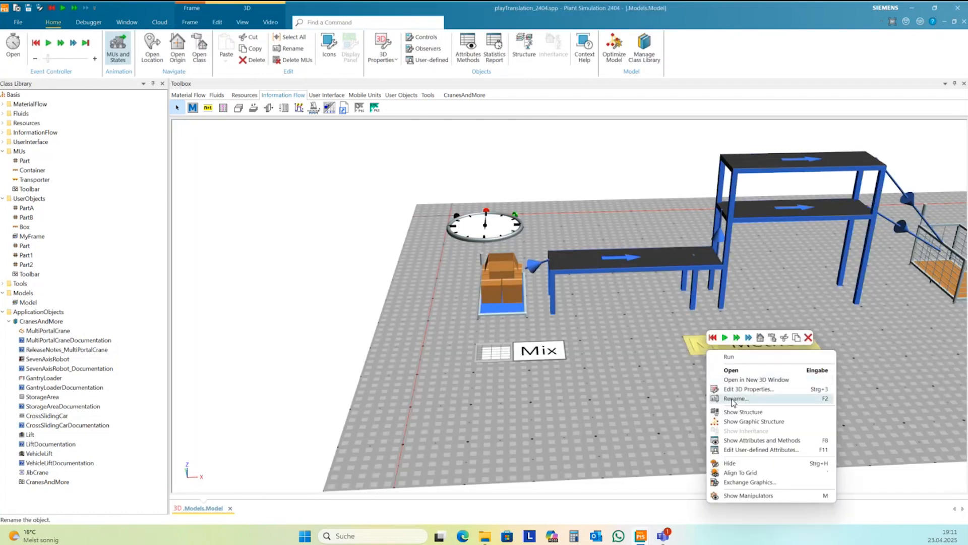
click(736, 398)
text(LiftEntranceControl)
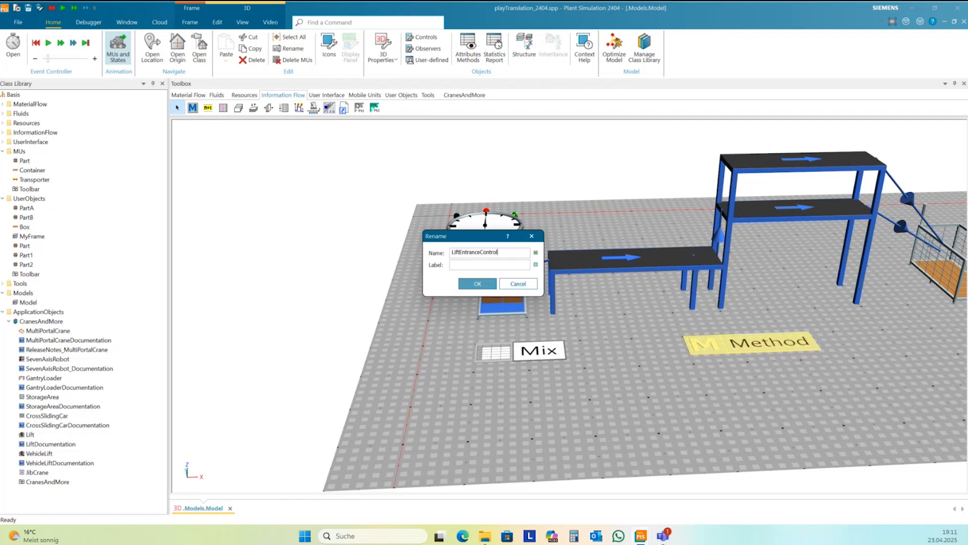
click(471, 282)
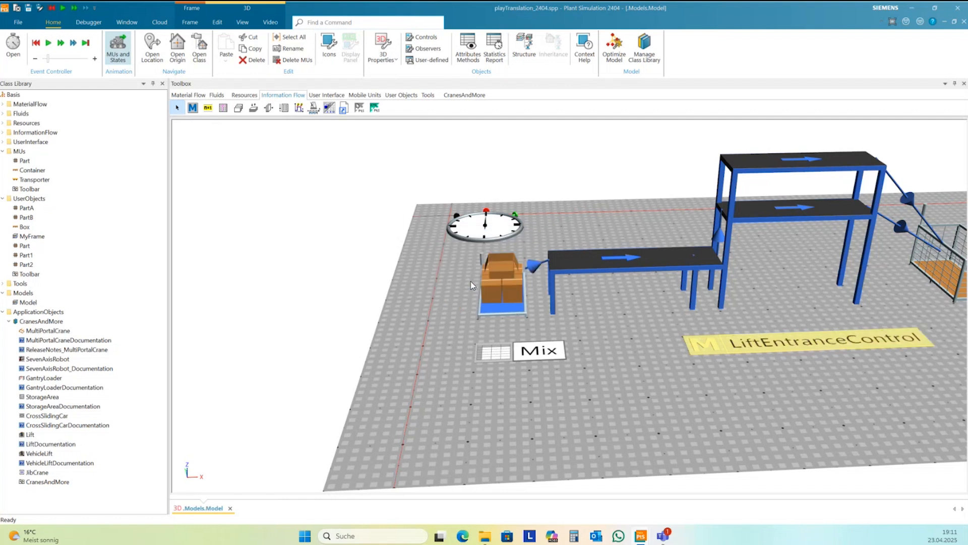
click(471, 280)
drag(716, 349, 689, 363)
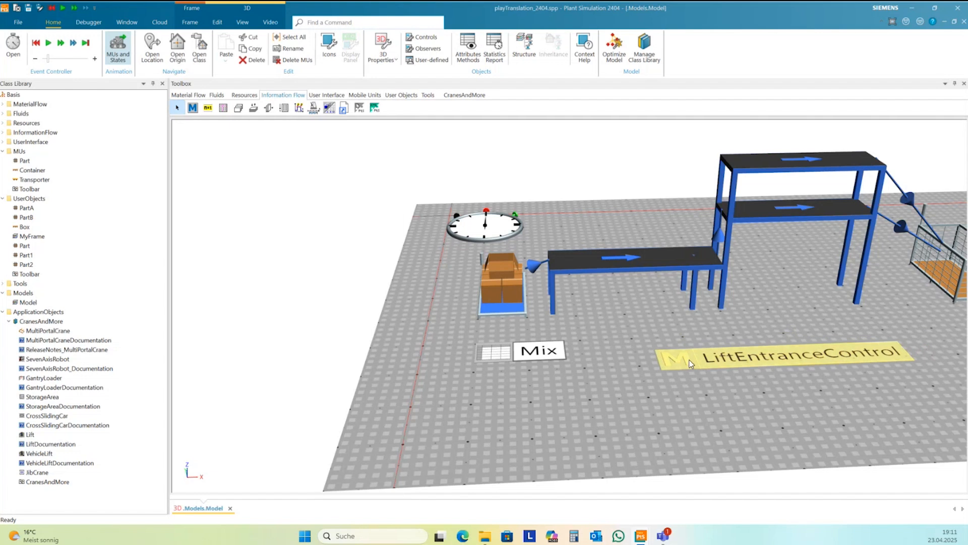
- Select LiftEntranceControl as the entrance control of Conveyor1
double_click(702, 267)
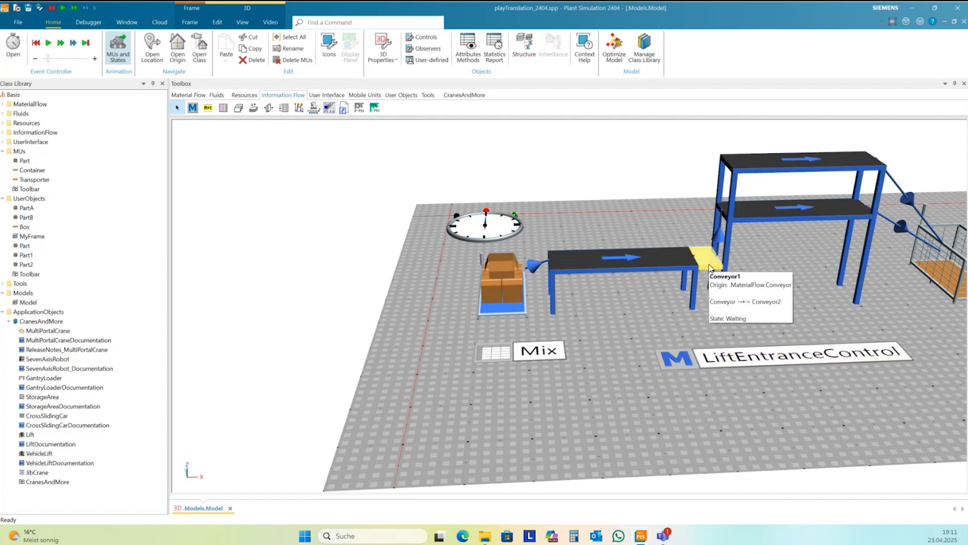
click(460, 226)
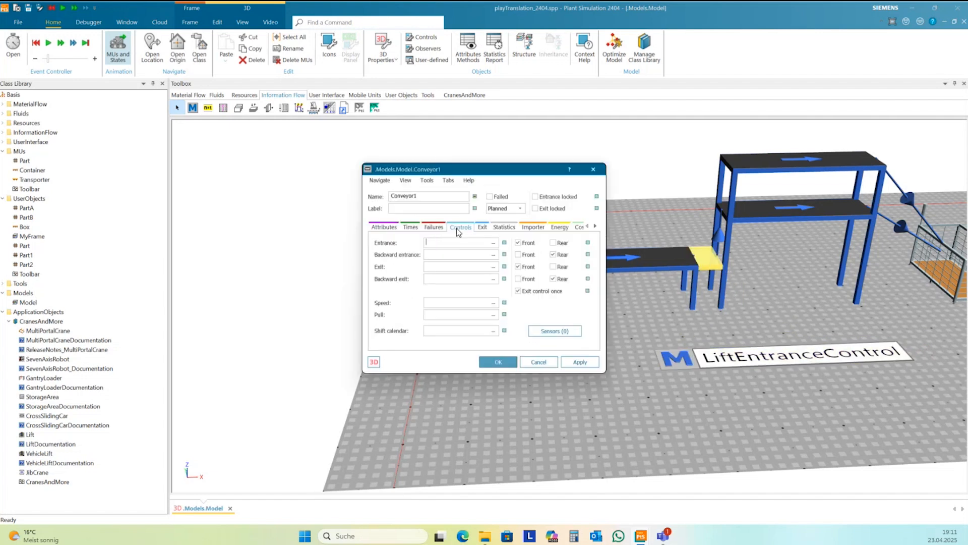
click(493, 243)
click(524, 252)
click(479, 211)
click(524, 223)
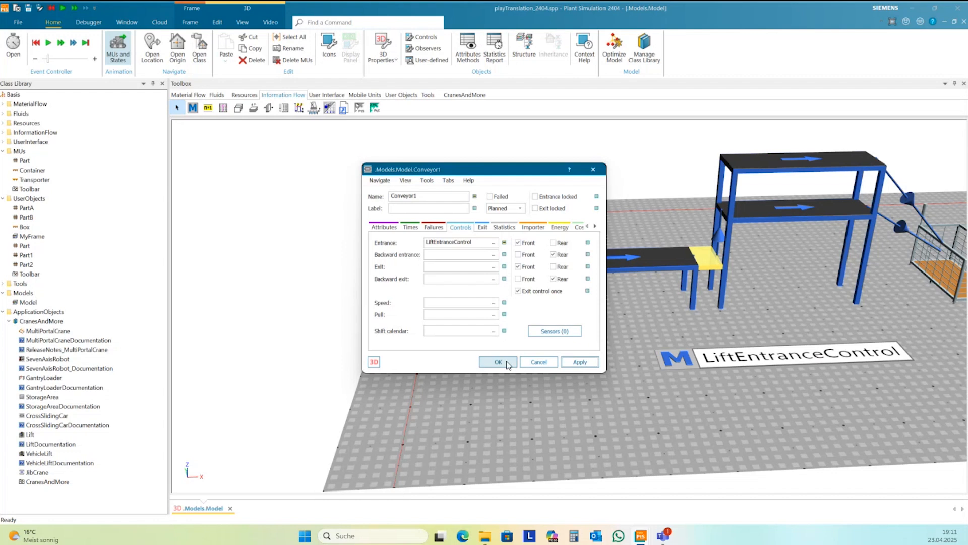
- Trigger Conveyor1's entrance control at the rear instead of the front, apply the change and confirm the settings
click(553, 242)
click(519, 243)
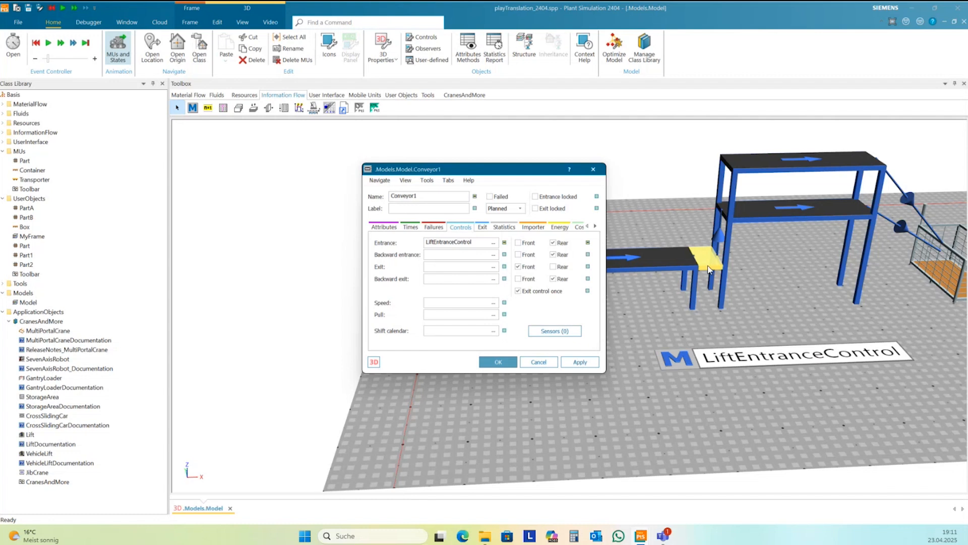
click(579, 362)
click(509, 363)
- Open the LiftEntranceControl method and write the comment //close entrance and exit in its first line
double_click(685, 364)
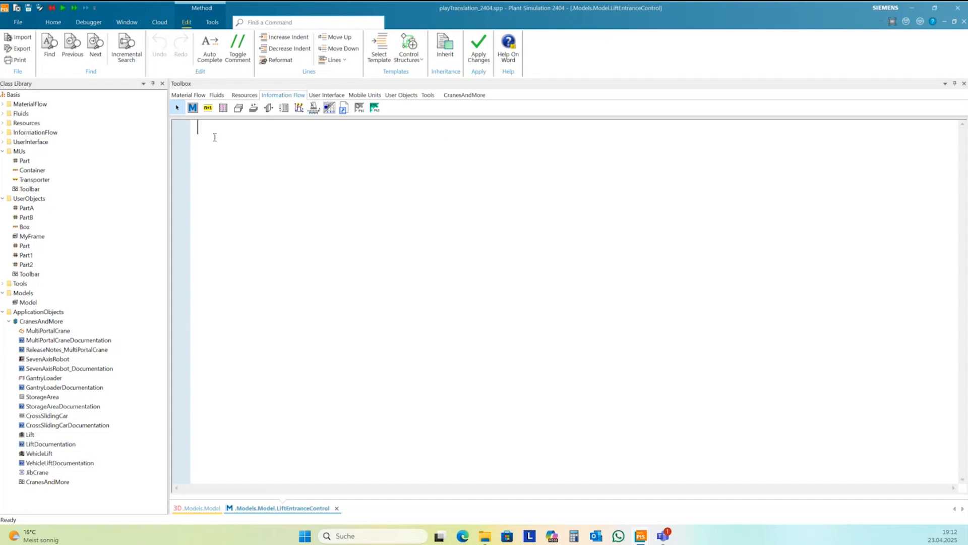
text(//)
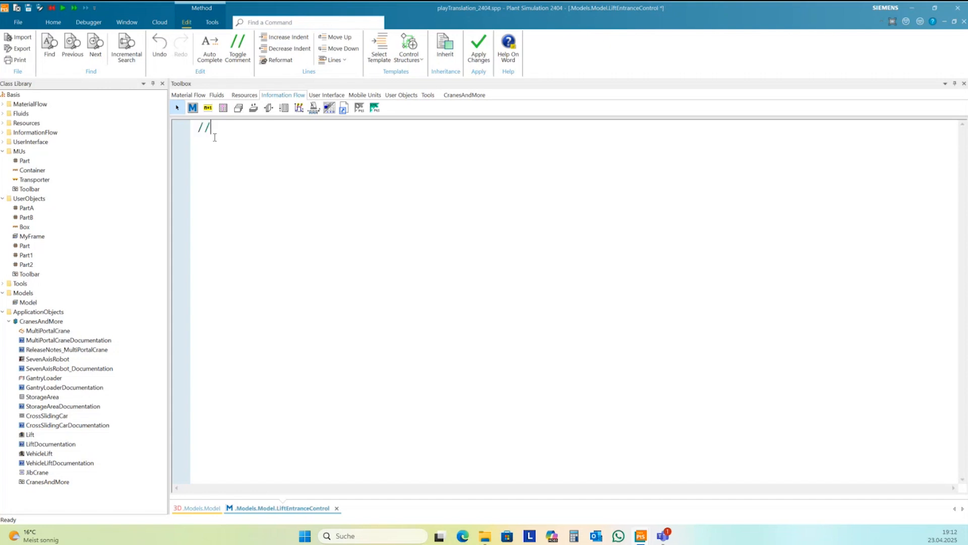
text(close entrance and ex)
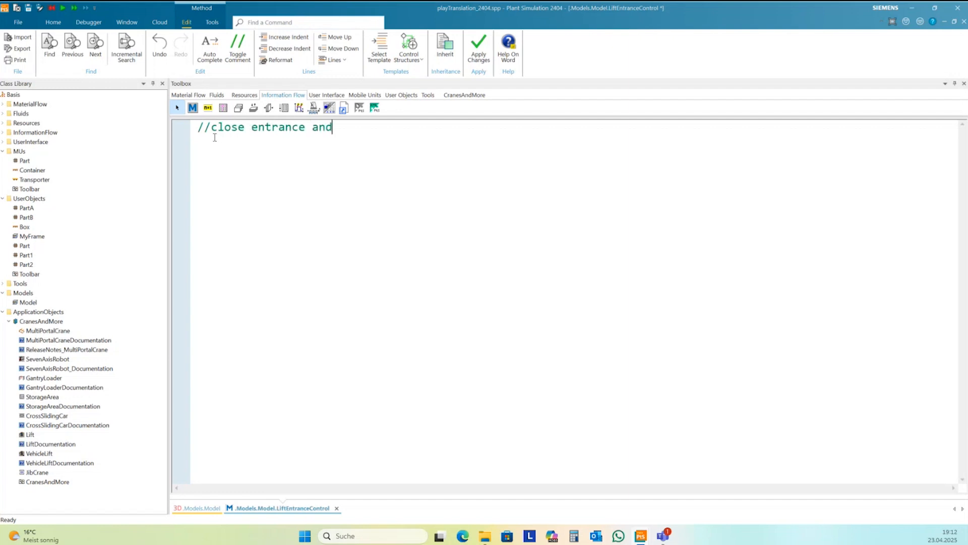
text(t)
- Below it, add the comments //lift and //move the part to its destination, separated by blank lines
key(Return)
key(Return)
key(Return)
text(//lift)
key(Return)
key(Return)
text(//m)
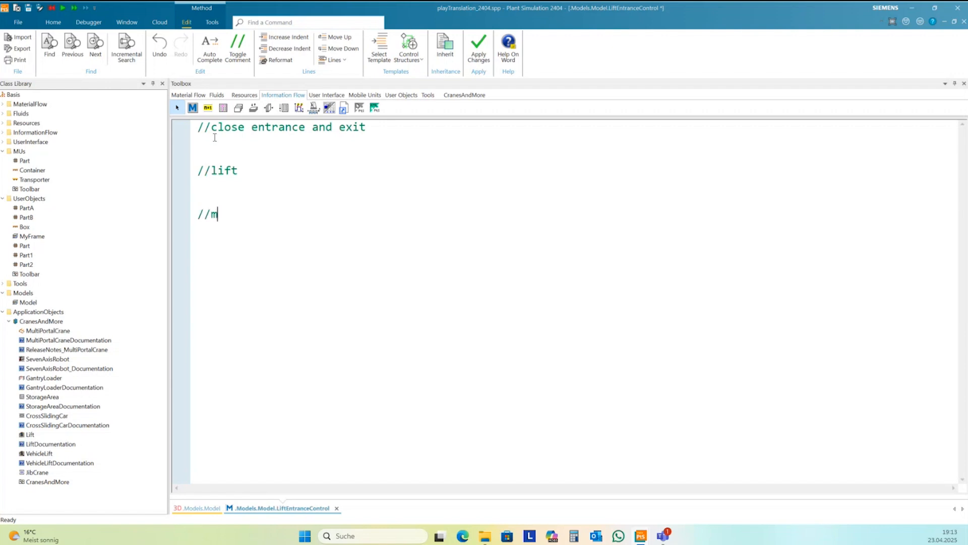
text(ove the part to)
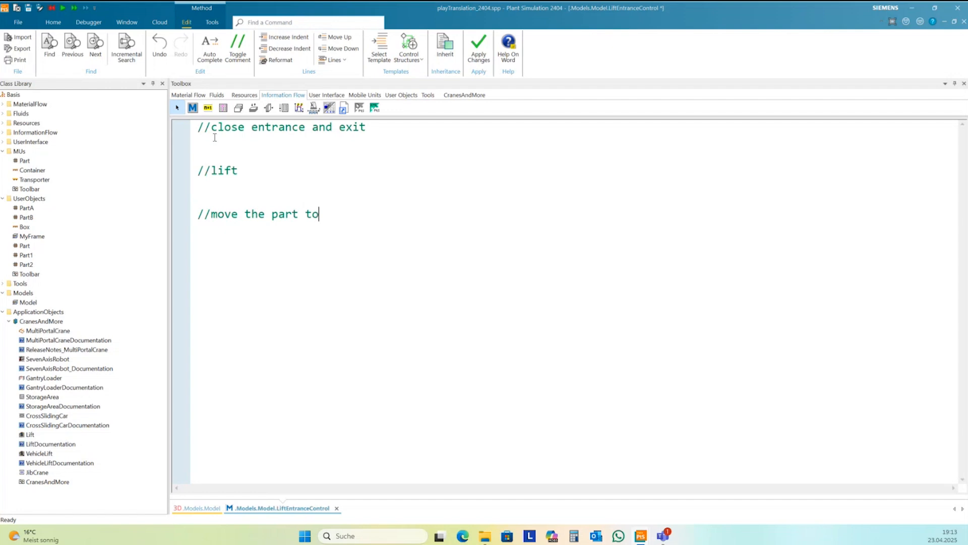
text( its destination)
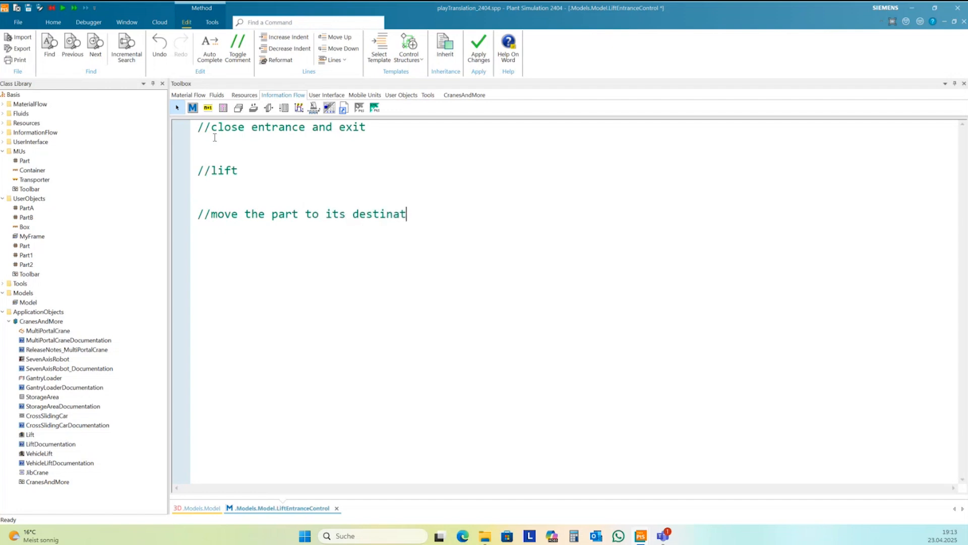
- Add the comments //down and //open the entrance for the next part below, each after two blank lines
key(Return)
key(Return)
key(Return)
text(//down)
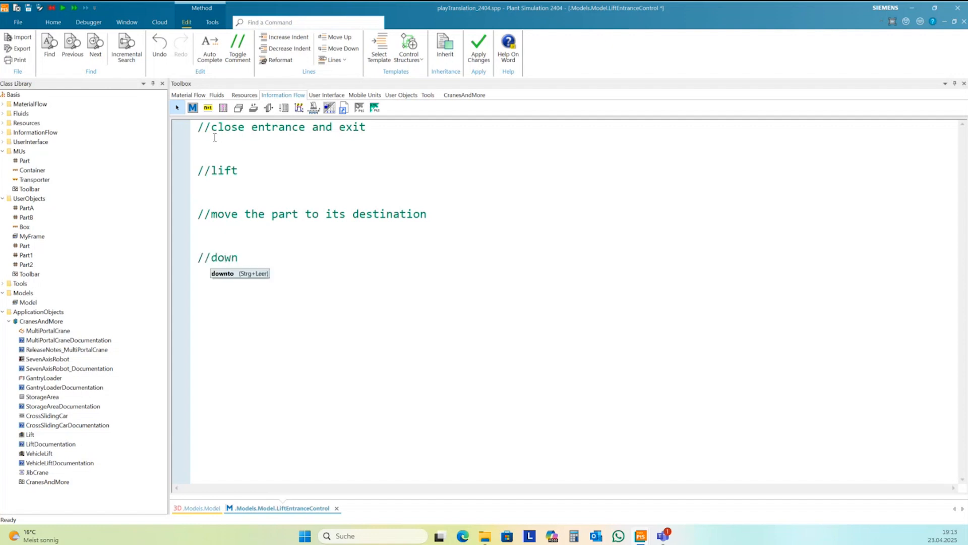
key(Return)
key(Return)
text(//)
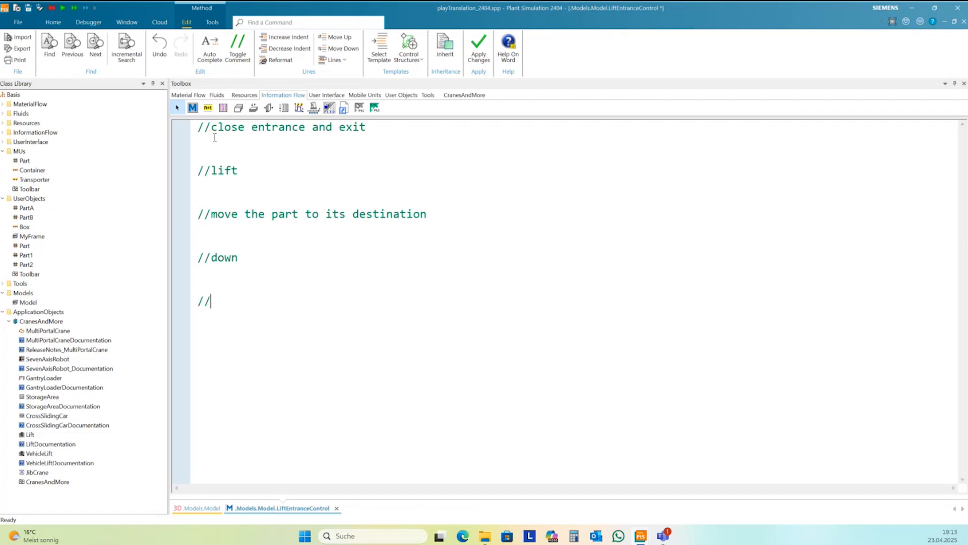
text(open the entrance )
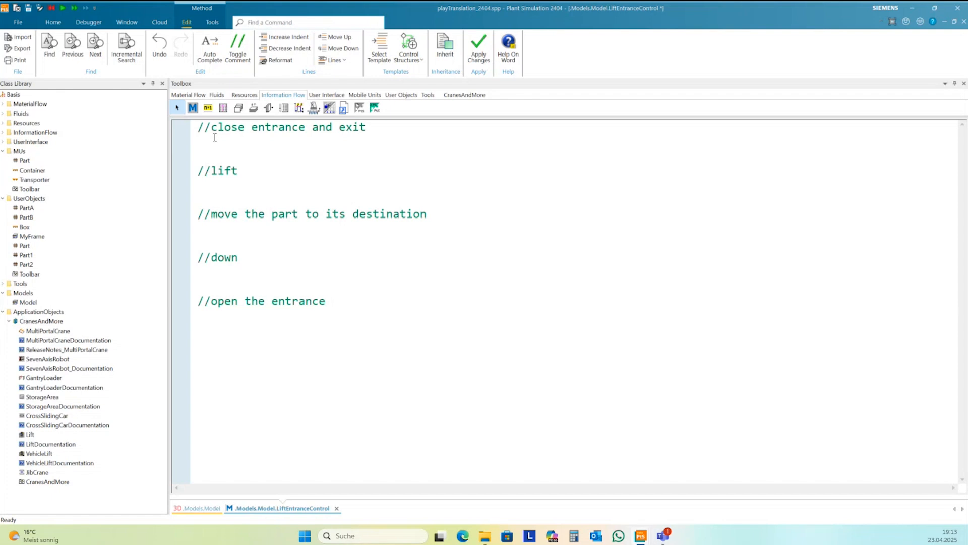
text(fr)
key(BackSpace)
text(or the next part)
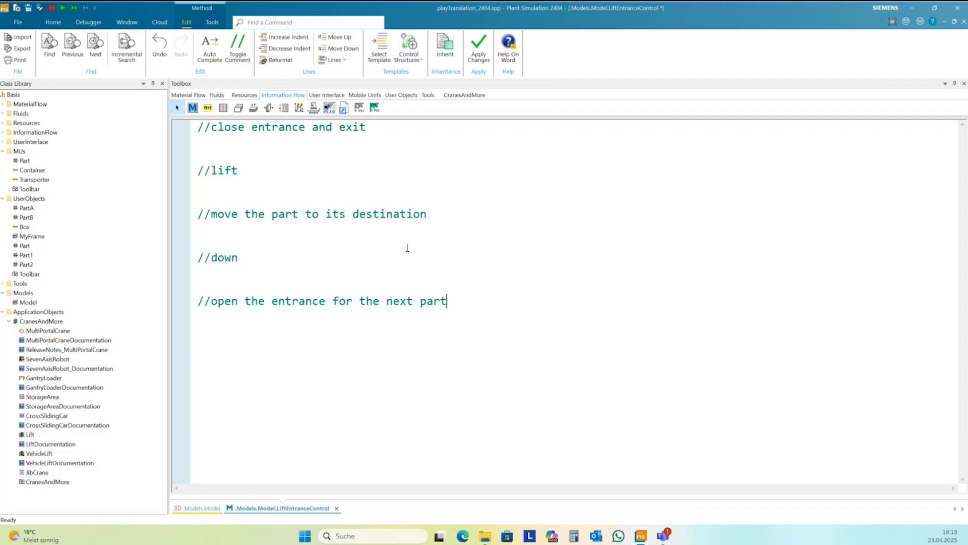
- Below the //close entrance and exit comment, write ?.entranceLocked:=true and ?.exitLocked:=true, removing the blank lines before //lift
click(224, 139)
text(?.)
text(entranceLocked)
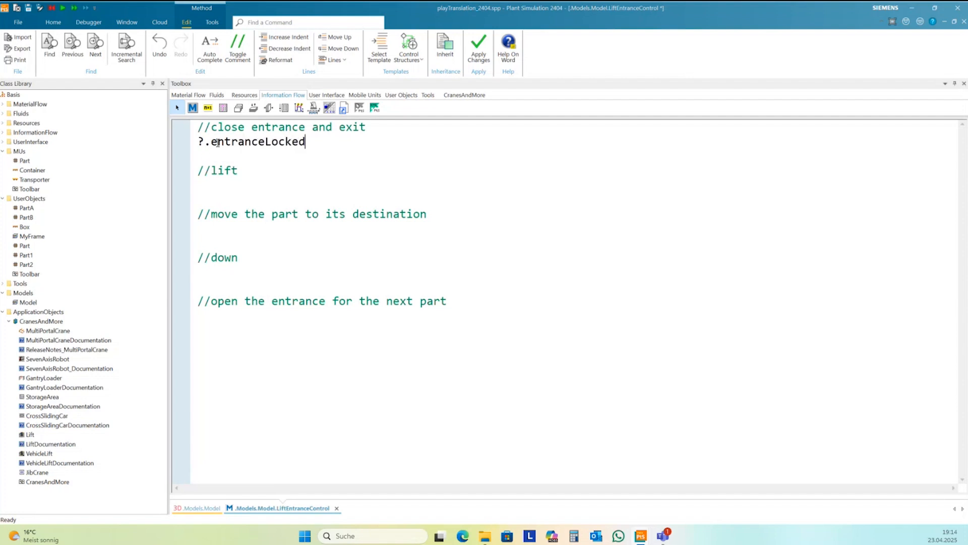
text(:=true)
key(Return)
text(?)
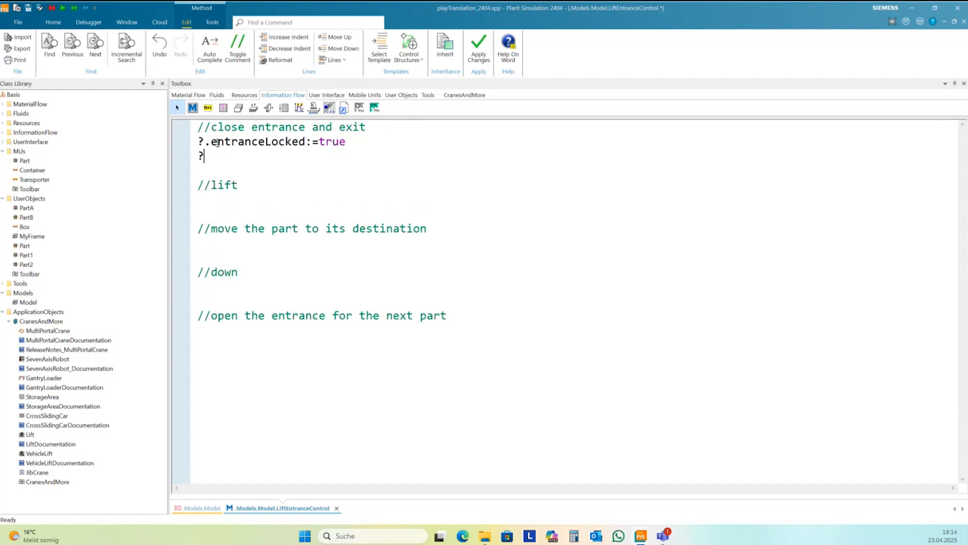
text(.exitLocked:=true)
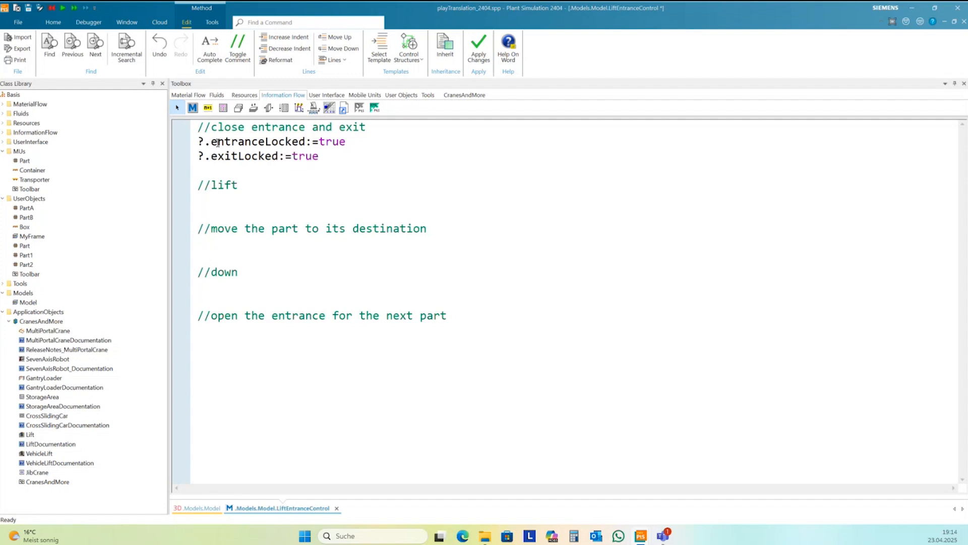
key(Return)
key(Delete)
key(Delete)
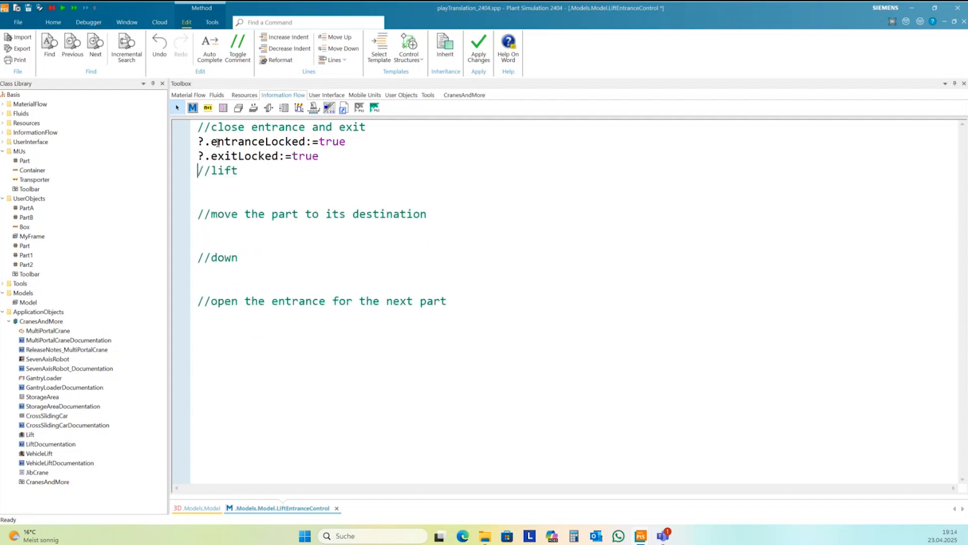
- Insert two more blank lines below the //lift comment and place the text cursor directly beneath it
click(245, 171)
key(Return)
key(Return)
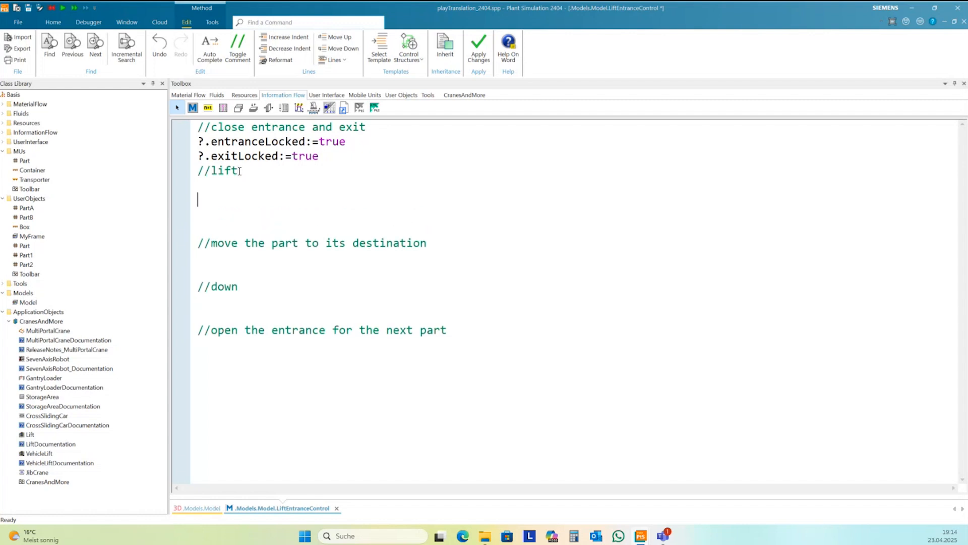
click(215, 186)
- Return to the model and open the short legless conveyor, Conveyor1, in its own 3D window
click(203, 508)
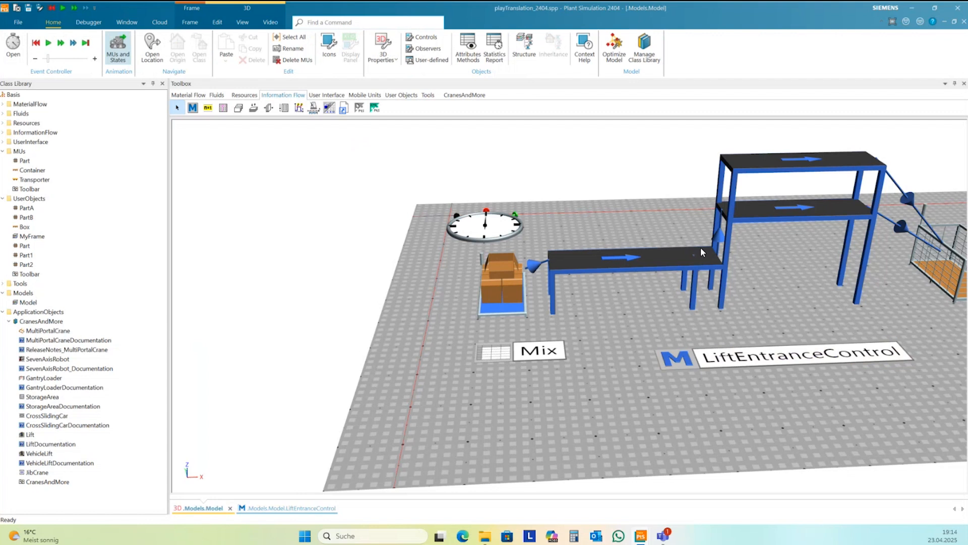
middle_drag(711, 290, 708, 276)
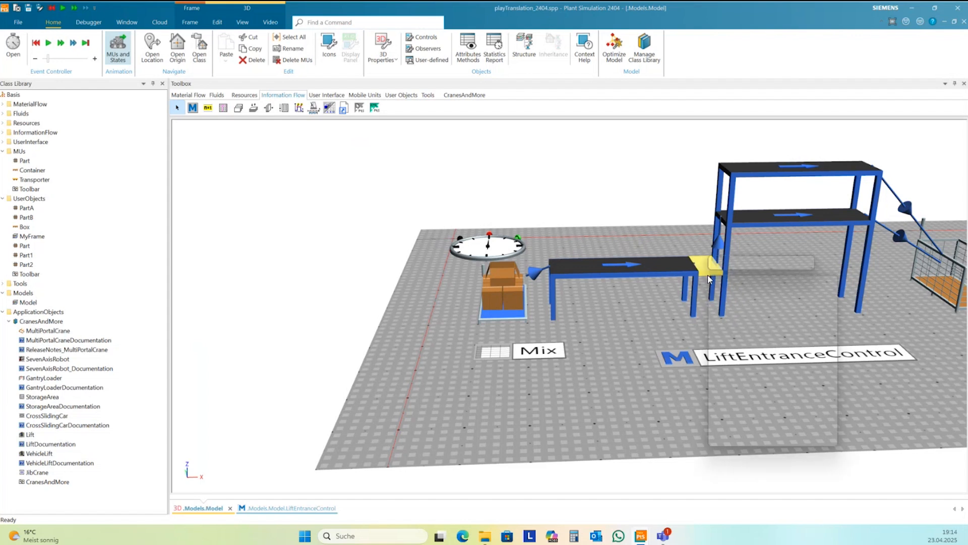
right_click(708, 279)
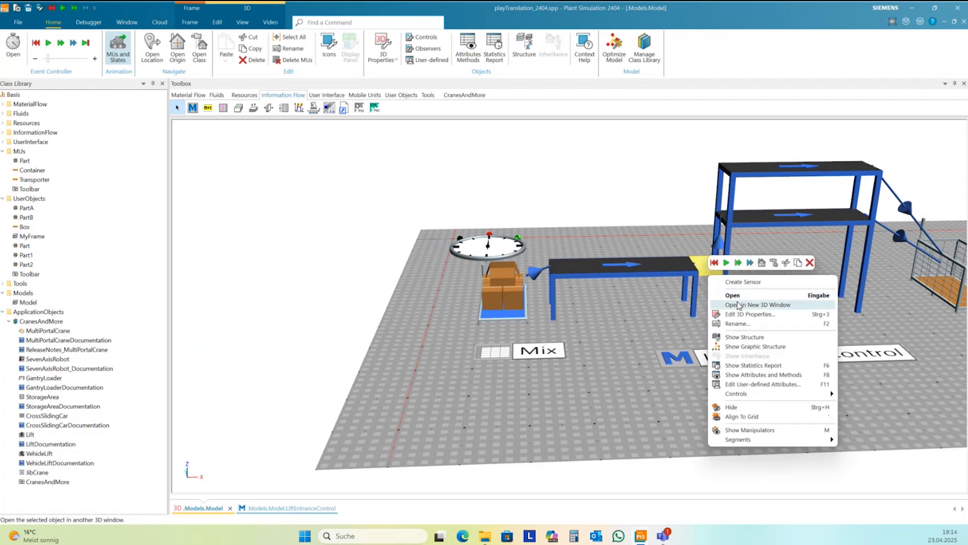
click(739, 305)
scroll(771, 366, down, 10)
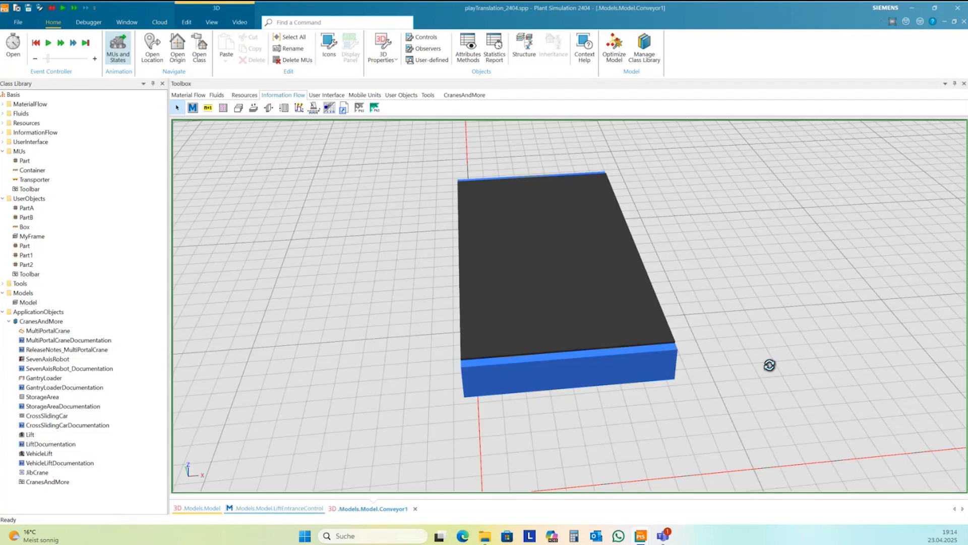
drag(767, 356, 730, 342)
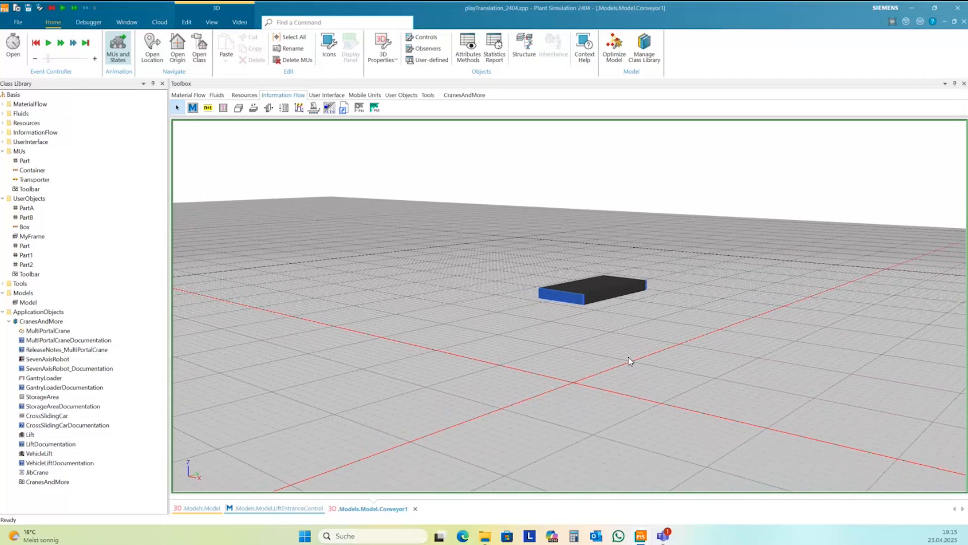
middle_drag(628, 357, 634, 337)
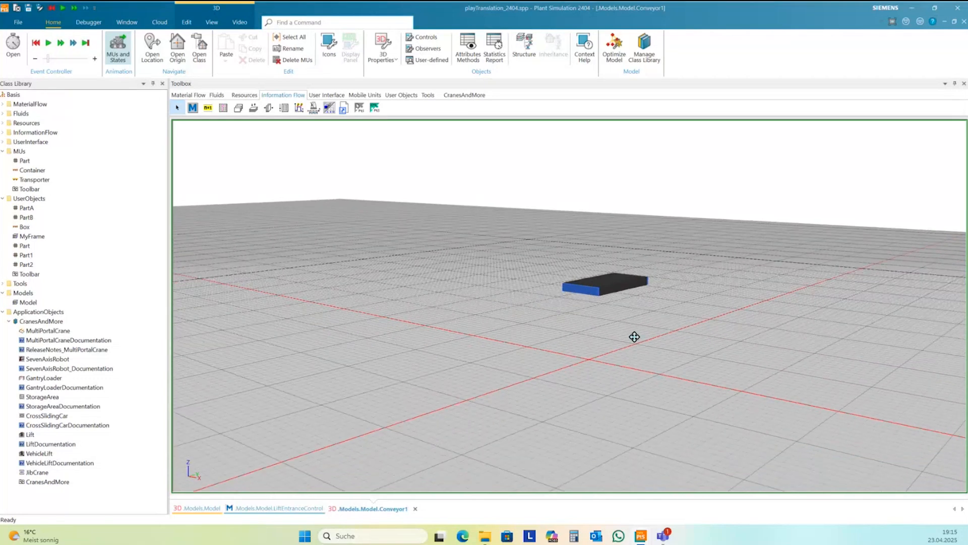
- Examine Conveyor1's Z position in its 3D properties and close the dialog
click(615, 288)
right_click(615, 288)
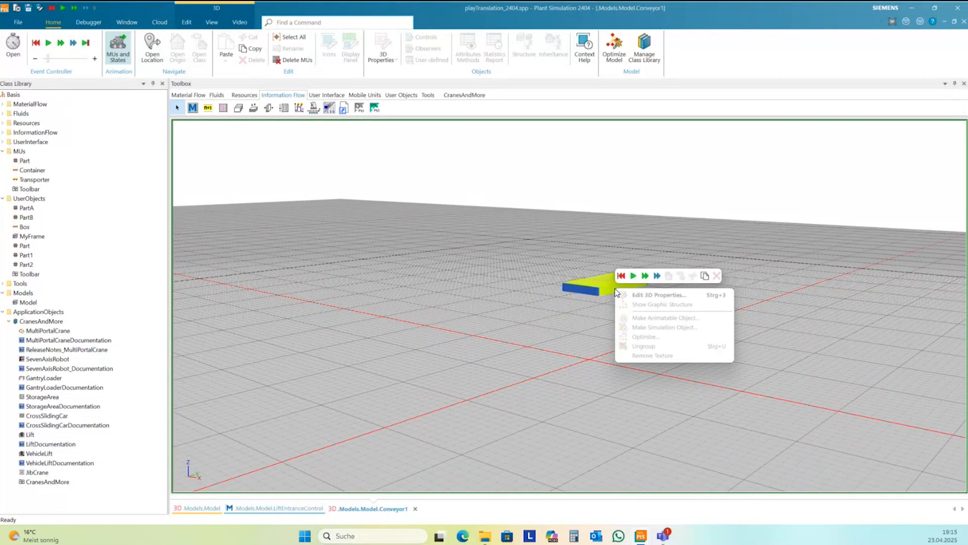
click(569, 294)
right_click(718, 276)
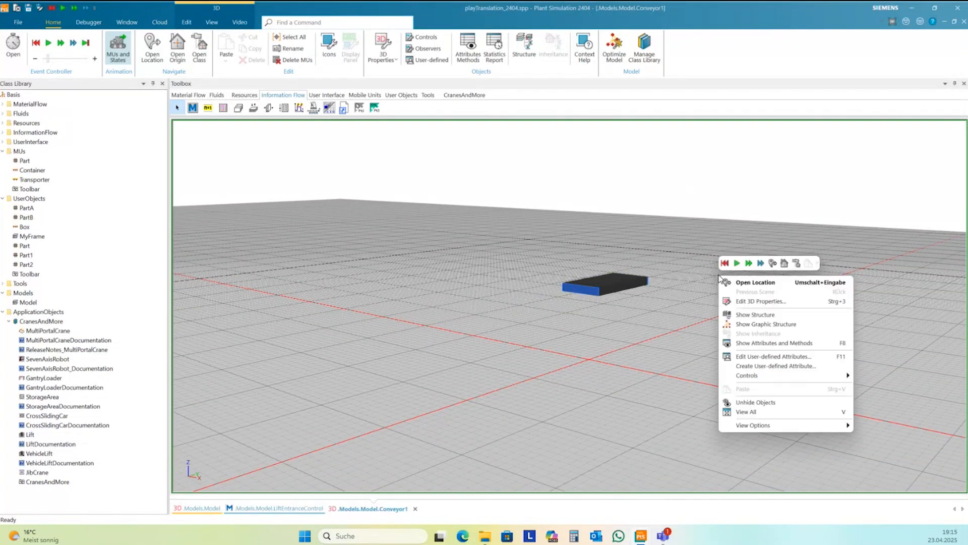
click(749, 302)
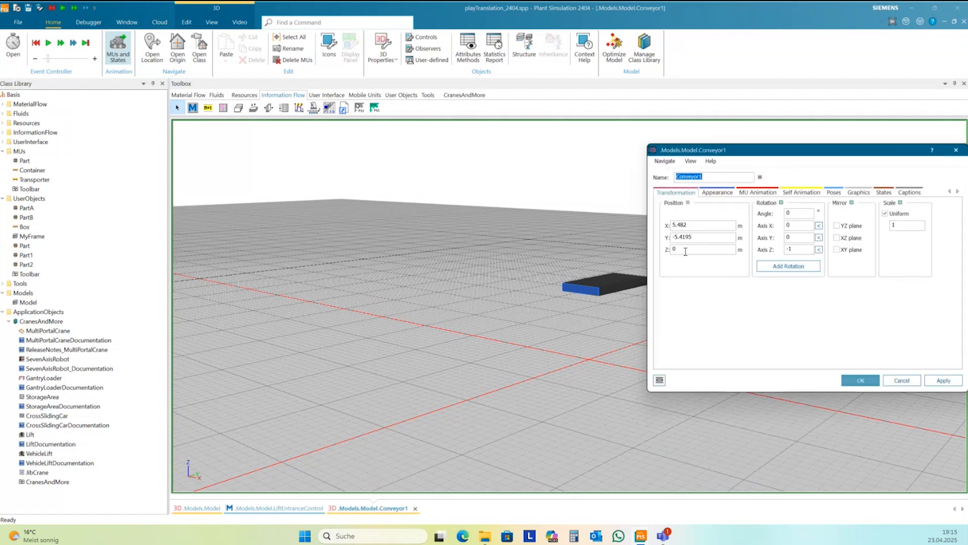
click(675, 249)
double_click(676, 249)
click(858, 380)
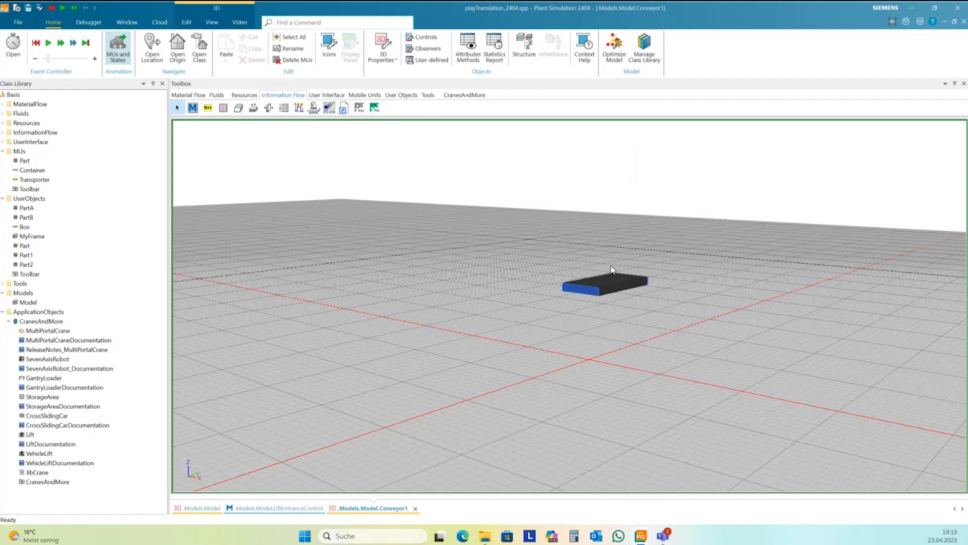
- Reopen Conveyor1's 3D properties at the appearance settings and look up the context help for the base height
right_drag(621, 353, 722, 284)
right_click(722, 284)
click(745, 313)
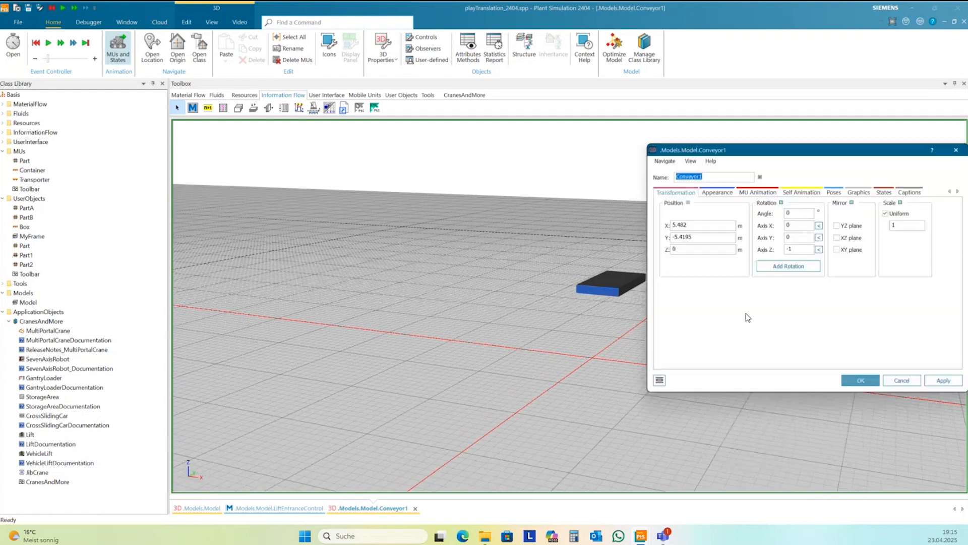
drag(753, 155, 763, 138)
click(726, 193)
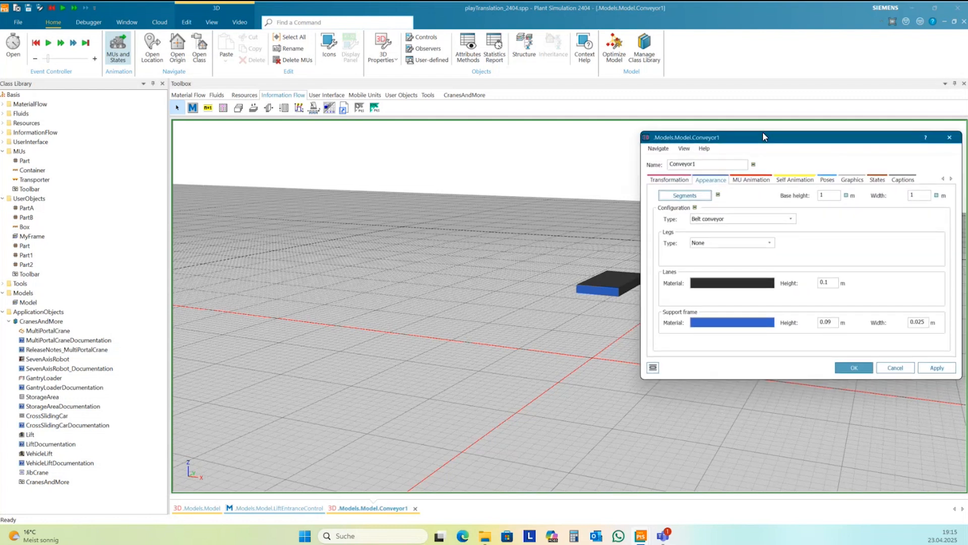
click(925, 137)
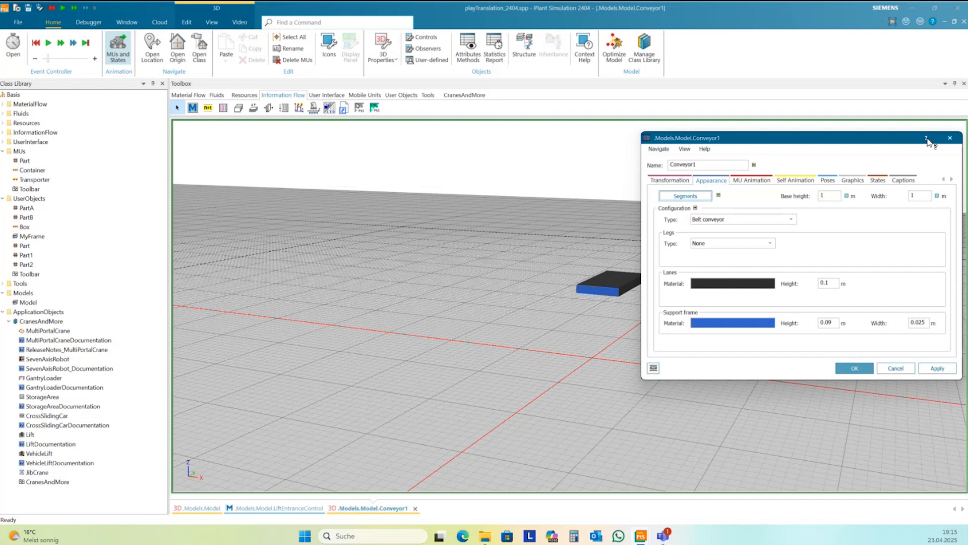
click(833, 199)
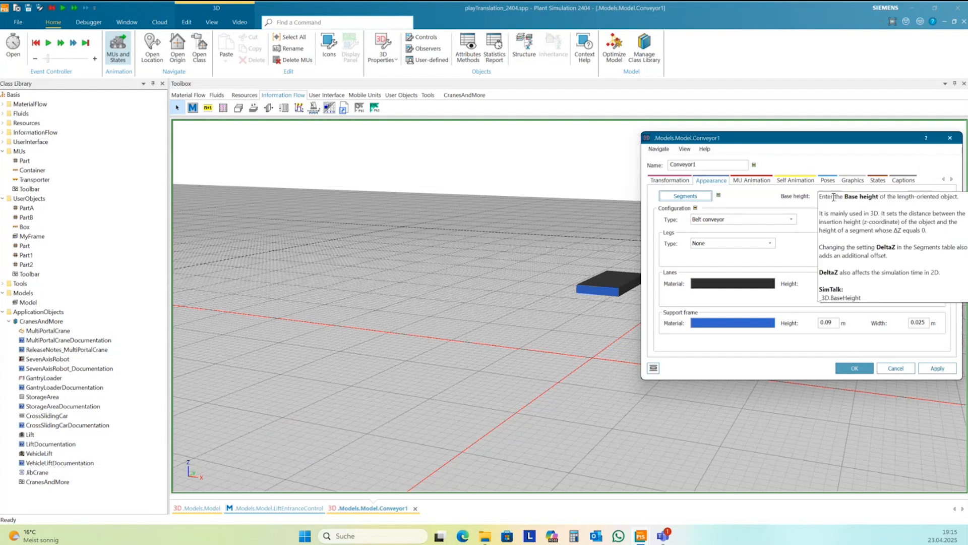
click(858, 297)
- Show the base height help again to read its SimTalk attribute, then close the properties and Conveyor1's 3D window
click(926, 137)
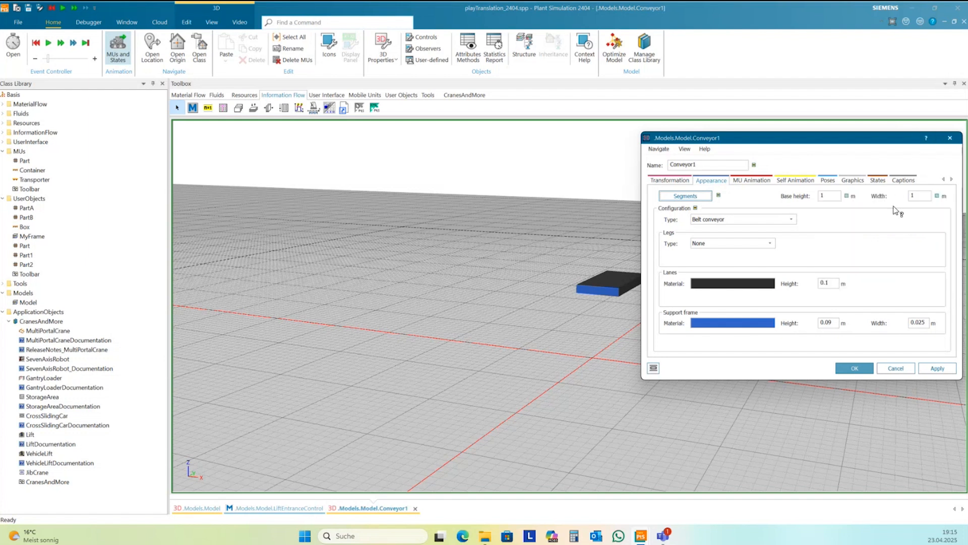
click(830, 196)
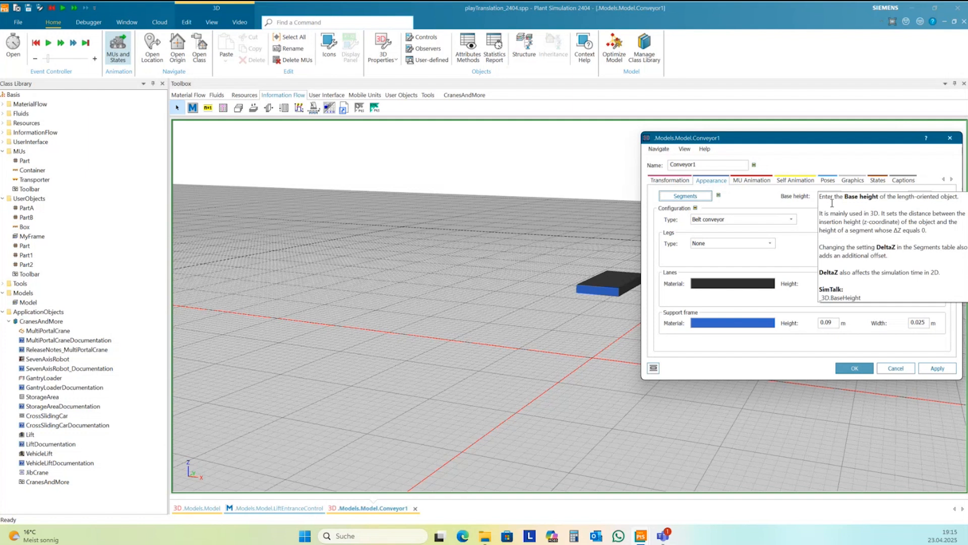
click(832, 203)
click(926, 138)
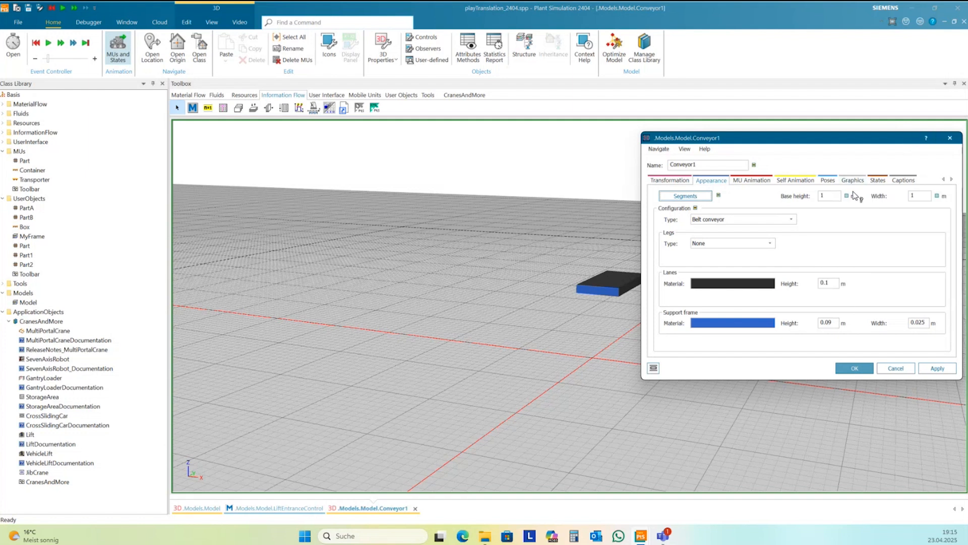
click(833, 196)
click(854, 369)
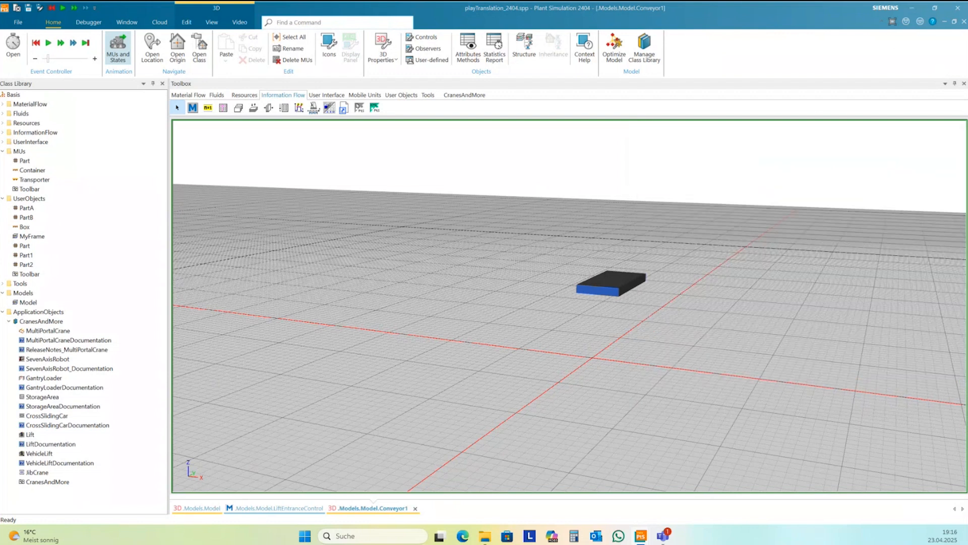
click(964, 22)
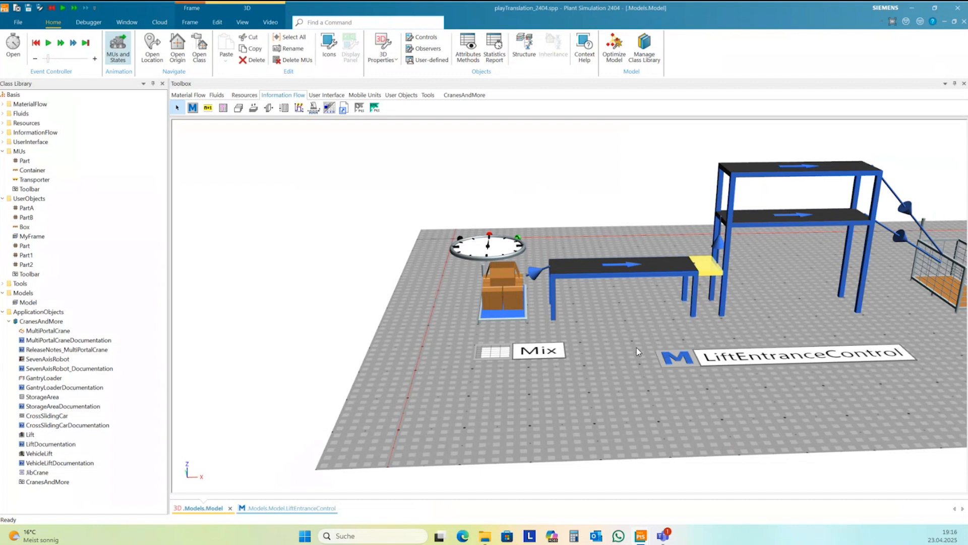
- Return to the LiftEntranceControl method and declare var h:real below the //lift comment
click(638, 362)
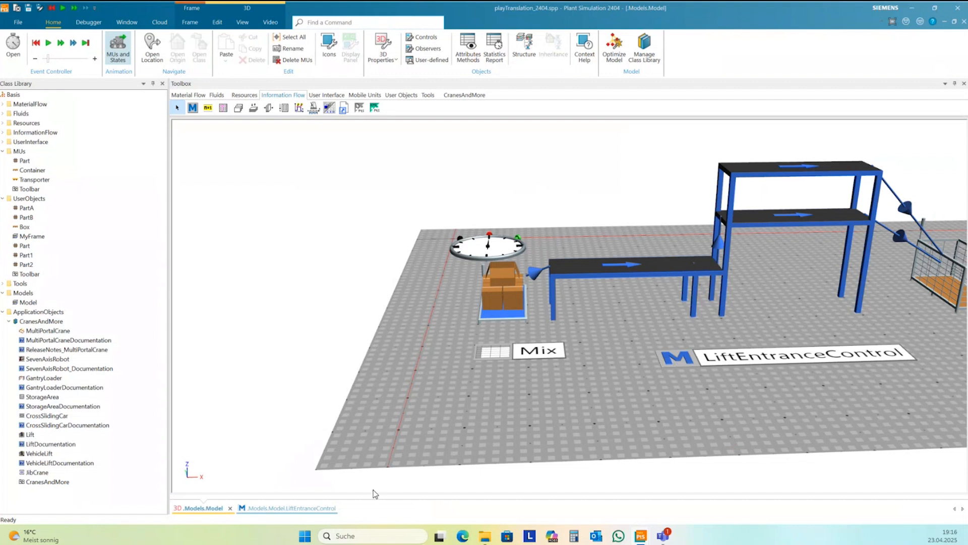
click(332, 509)
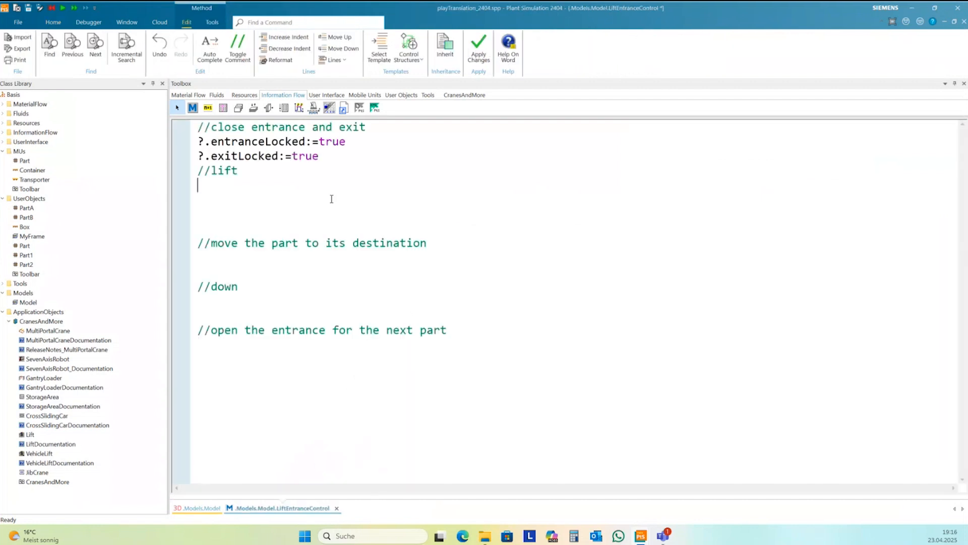
text(var h:real)
key(Return)
- Below the declaration, write h:=@.destination._3D.baseHeight - ?._3D.baseHeight without a leading space
text(h)
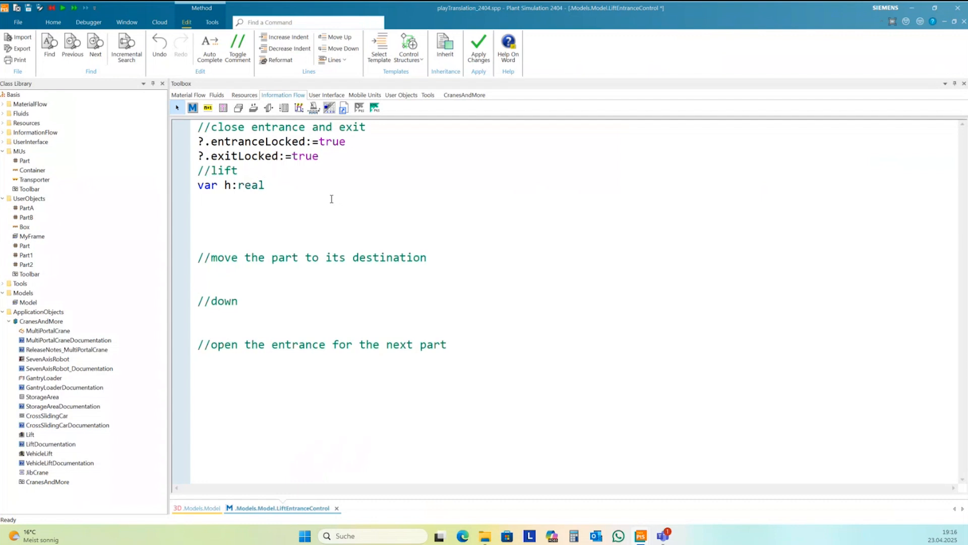
text(:=@.destination)
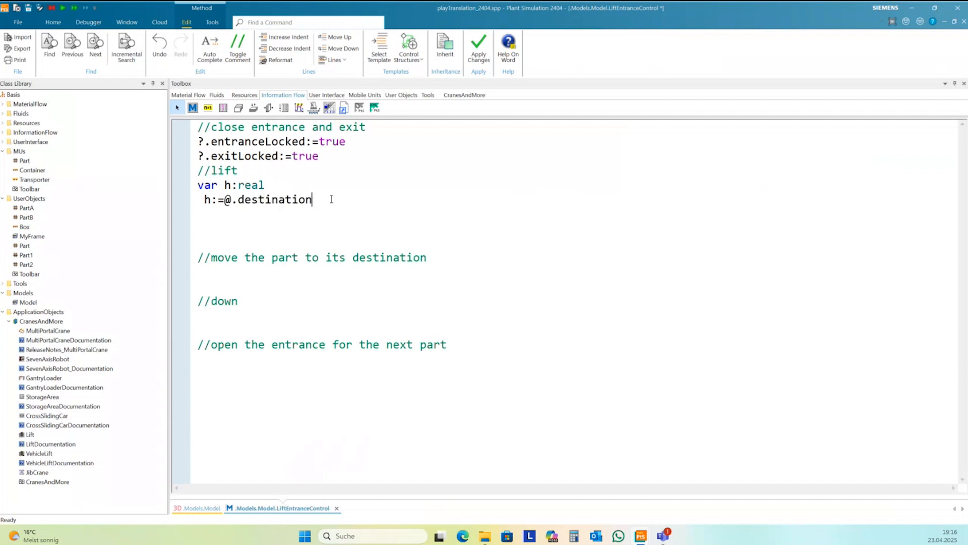
text(._3D.baseHeight-)
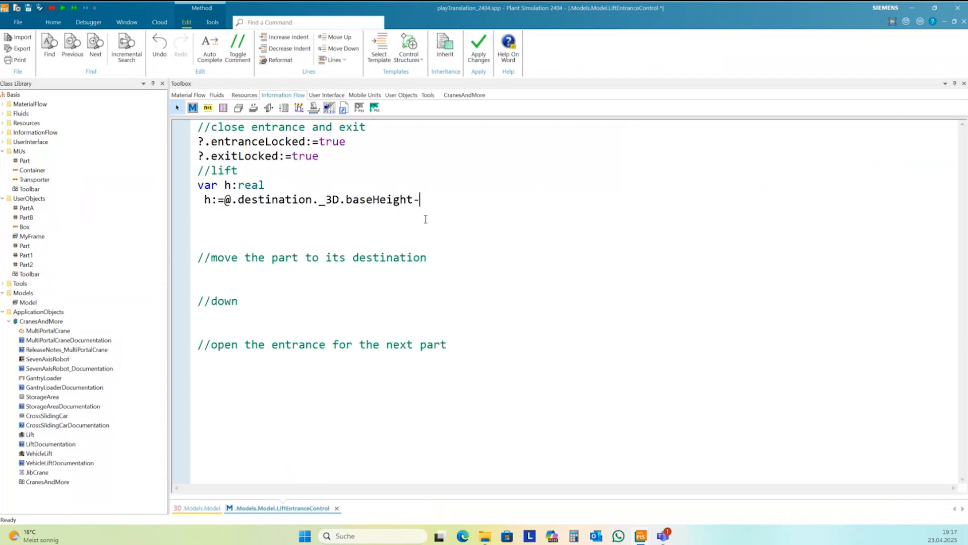
text(?)
click(415, 201)
key(Right)
click(450, 200)
text(._3D)
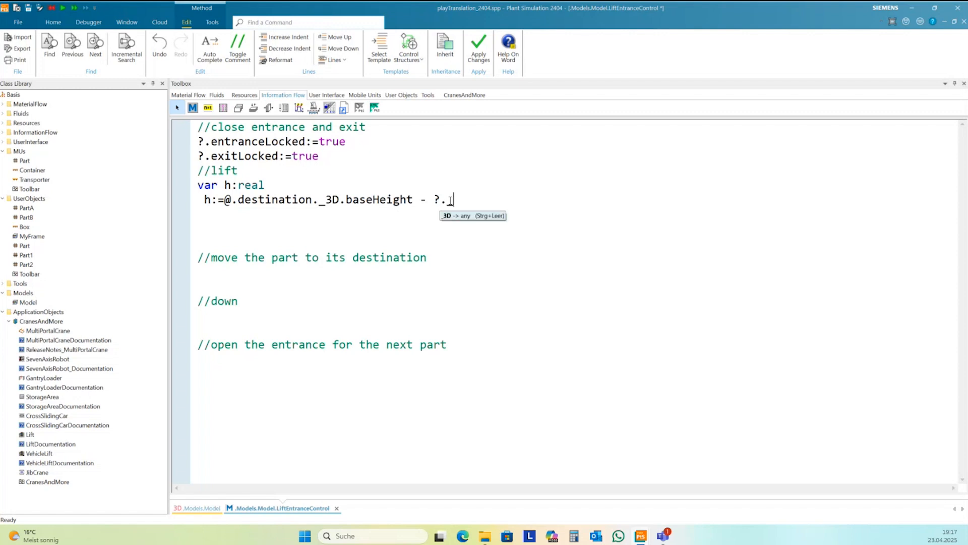
text(.baseHeight)
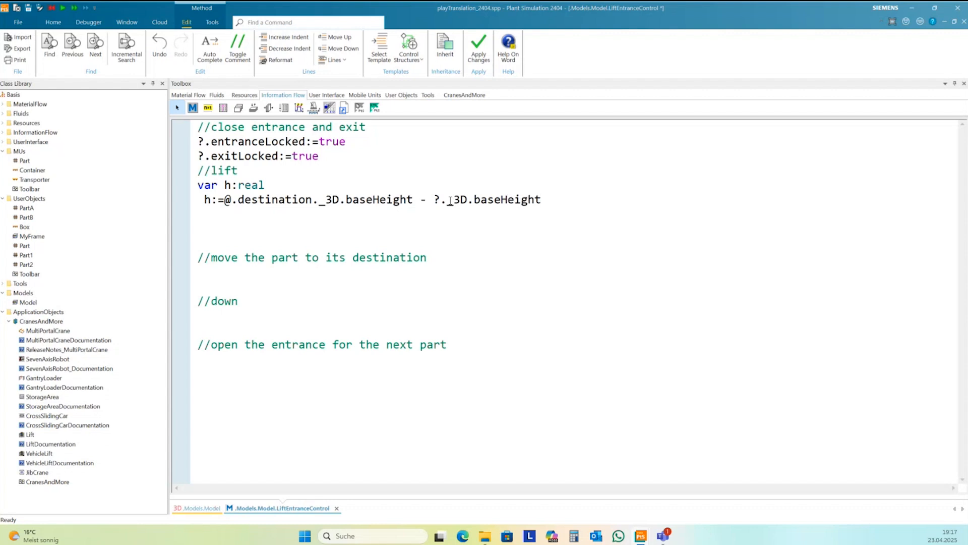
click(268, 223)
click(197, 199)
key(Delete)
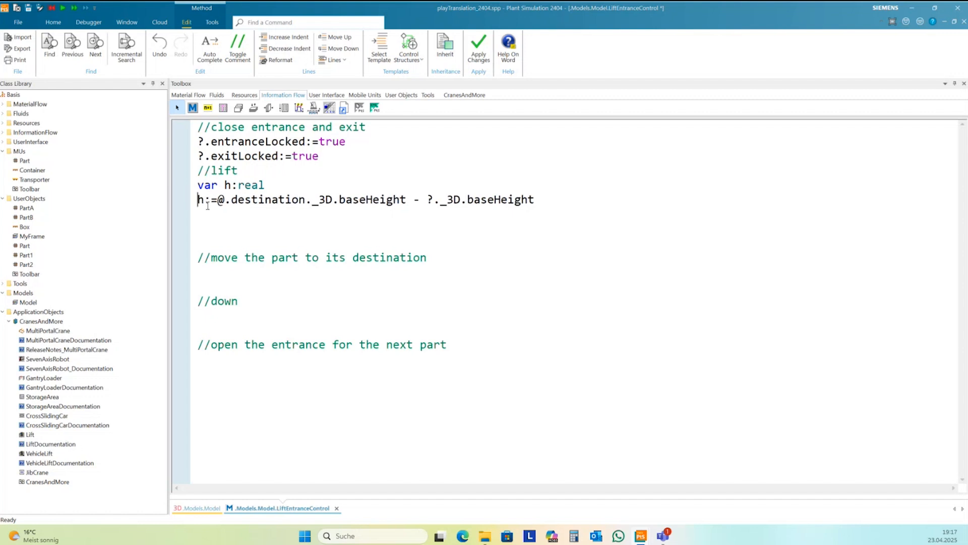
- Below the height calculation, add the line wait 1 //start delay
click(206, 214)
text(wait 1)
key(Return)
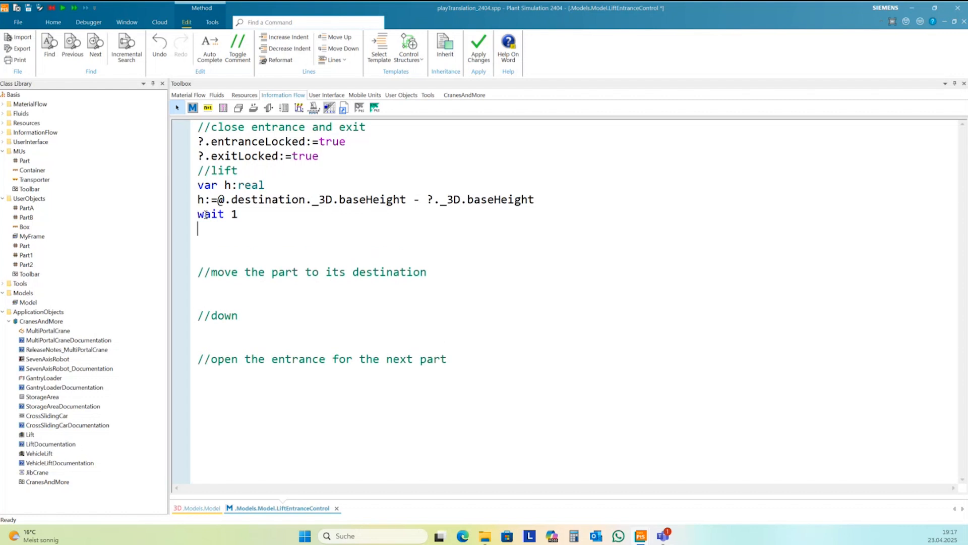
click(261, 217)
text(//start deleay)
key(Return)
click(321, 217)
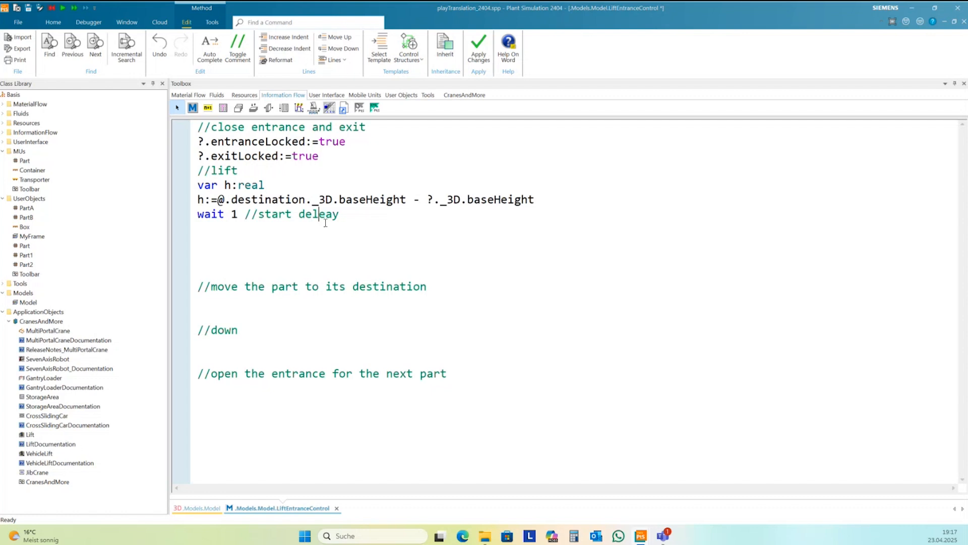
key(Delete)
- Below the start delay, write ?._3D.playTranslation([0,0,0],[0,0,h],0.5) to raise the lift
click(230, 241)
click(225, 235)
text(wat)
key(BackSpace)
key(BackSpace)
key(BackSpace)
text(?._3)
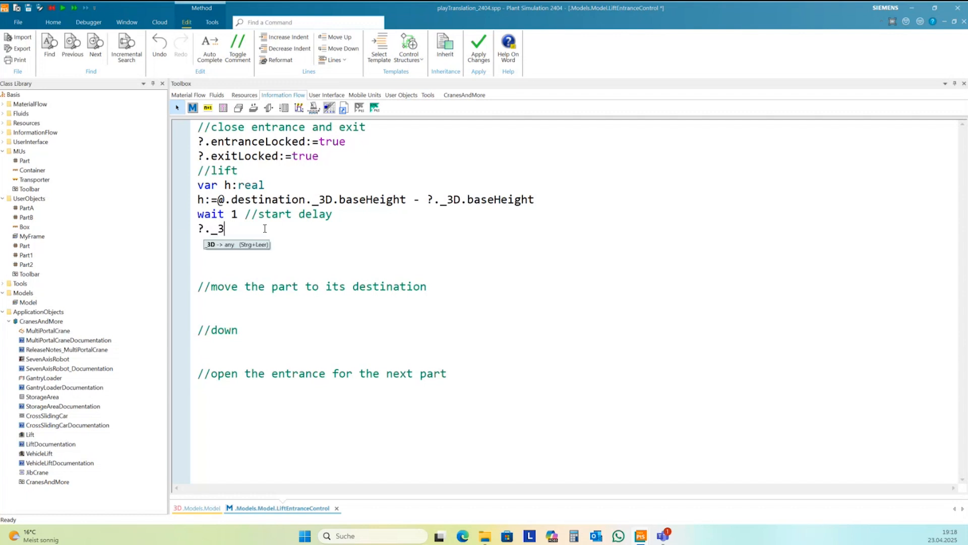
text(D.)
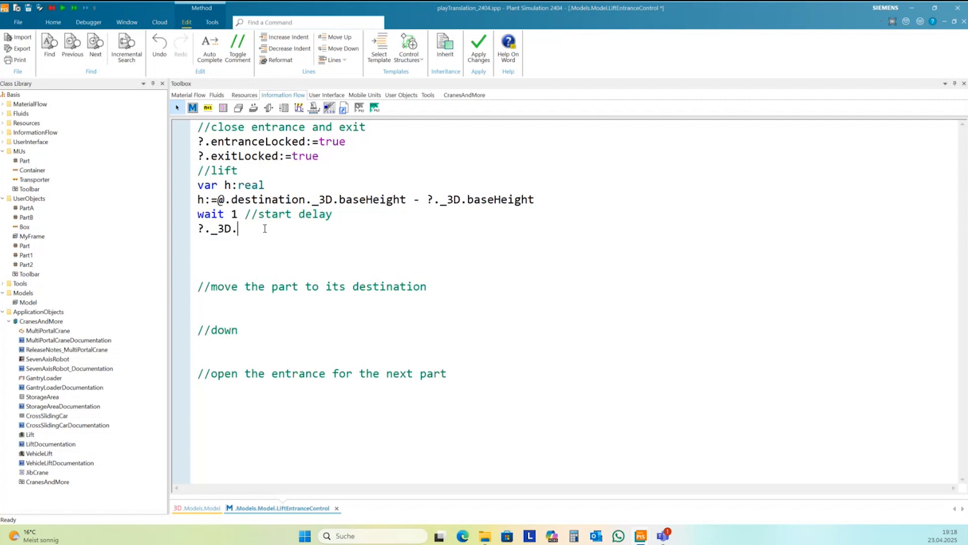
text(playTranslation)
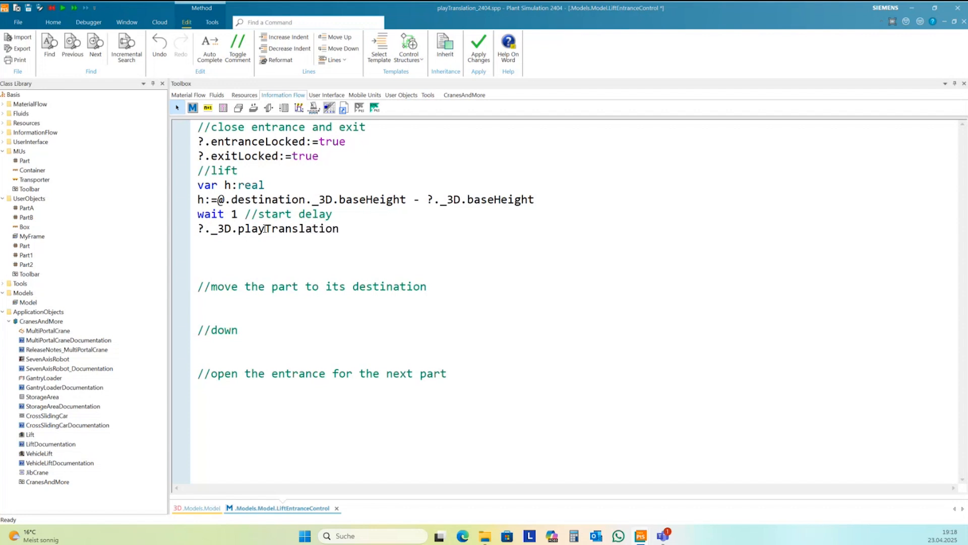
text(()
text([0,0,0],[0,0,)
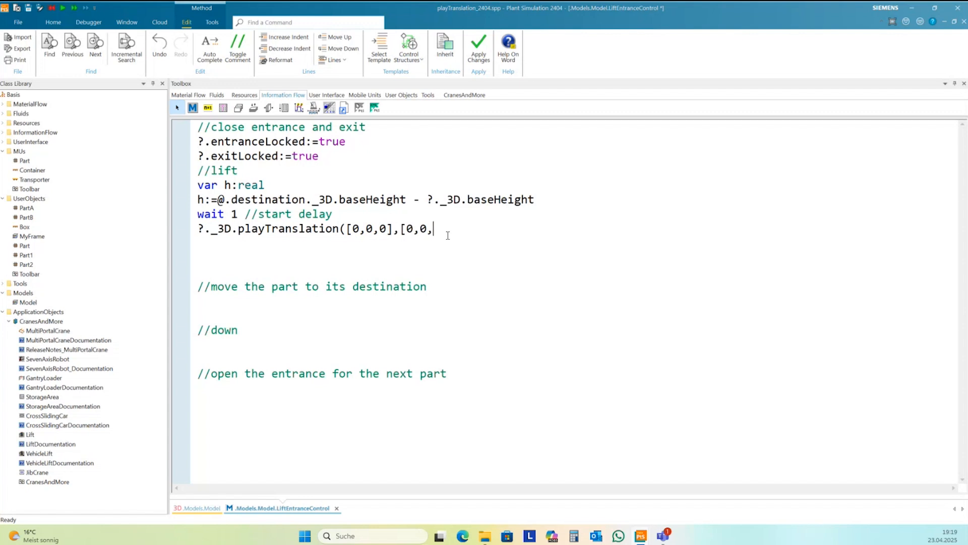
text(h],0.5)
text())
- Insert wait in front of the playTranslation call so the method pauses during the lift movement
drag(239, 229, 333, 229)
click(315, 243)
key(Up)
drag(347, 228, 447, 228)
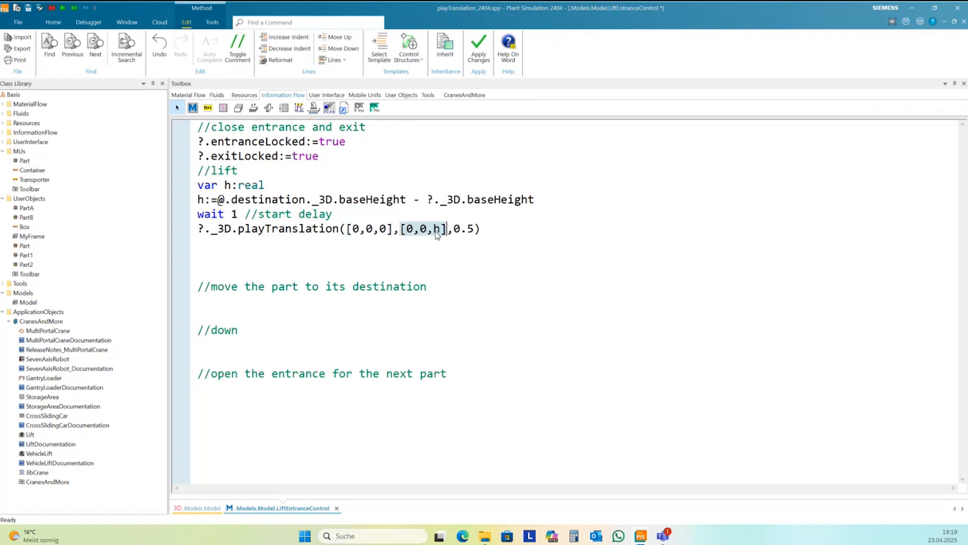
click(199, 228)
text(wait)
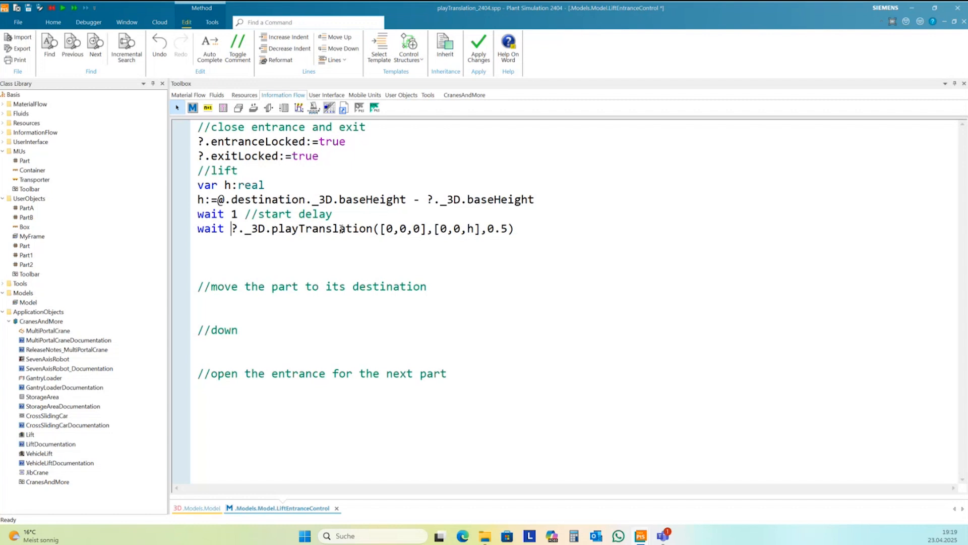
- Below the playTranslation line, add the comment //let the part move and the line ?.exitLocked:=false
click(213, 248)
text(//let the part move)
key(Return)
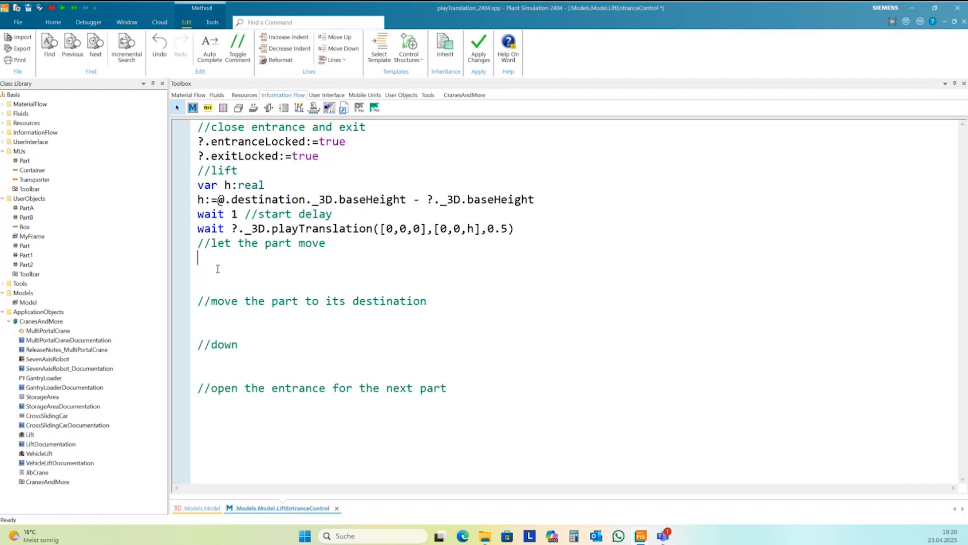
text(?.exitLocked:=false)
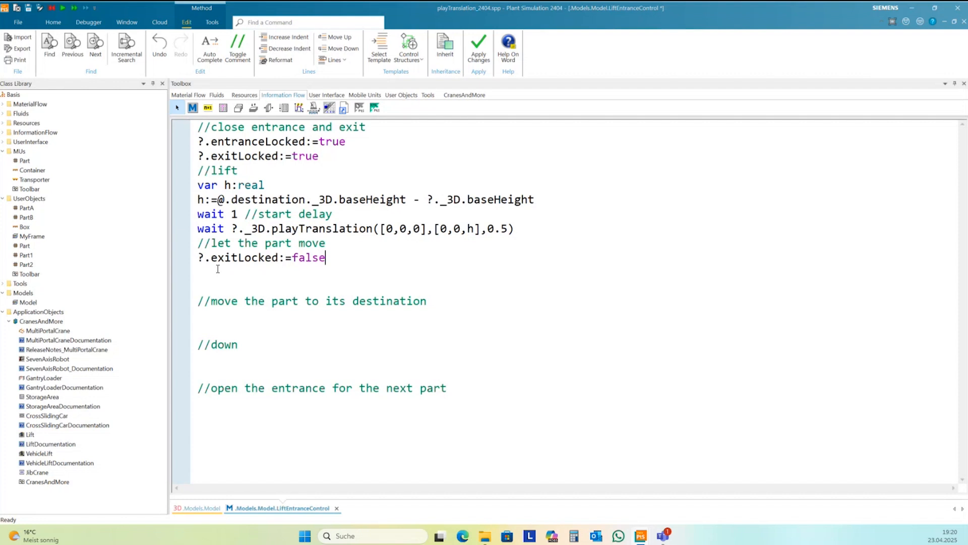
key(Return)
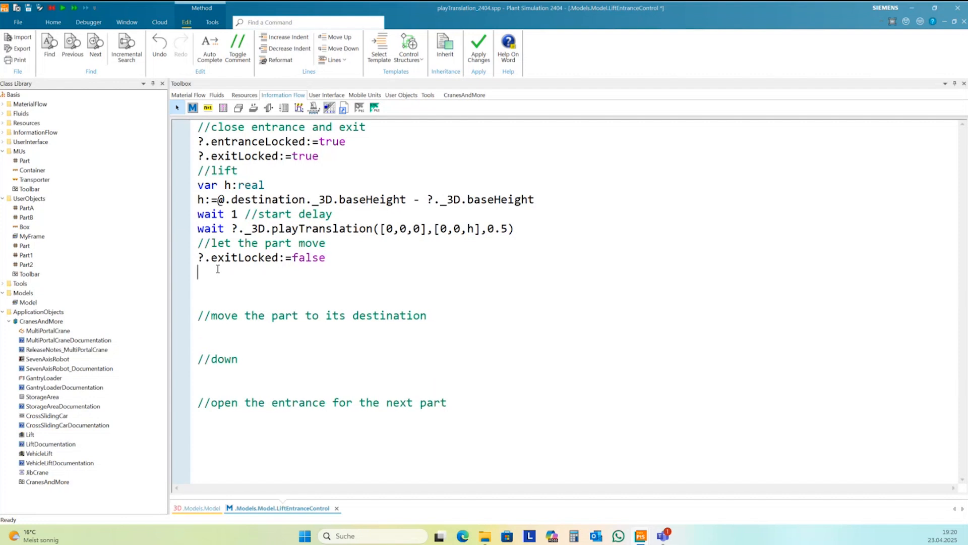
- Below the exit unlocking, add the lines @.move(@.destination) and waituntil ?.occupied=false
text(@.move(@.destination))
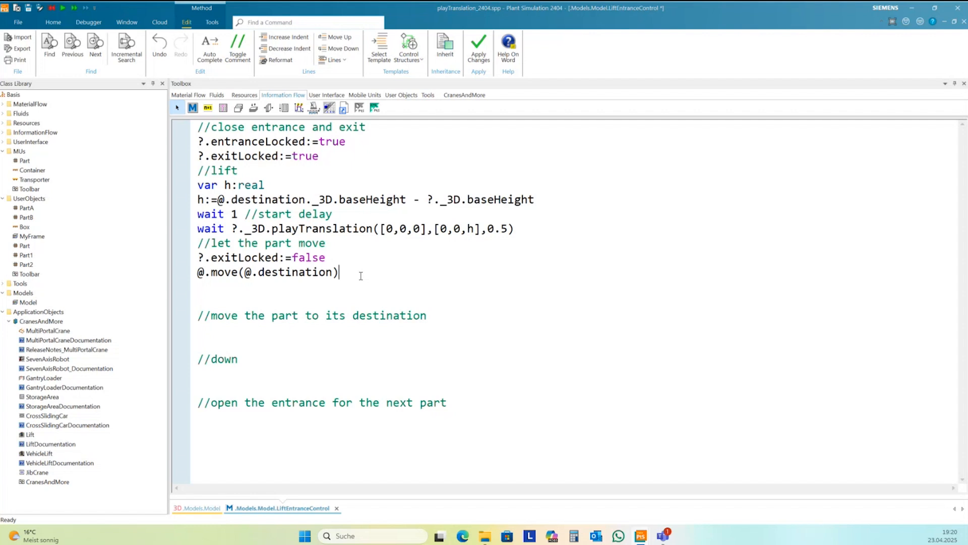
key(Return)
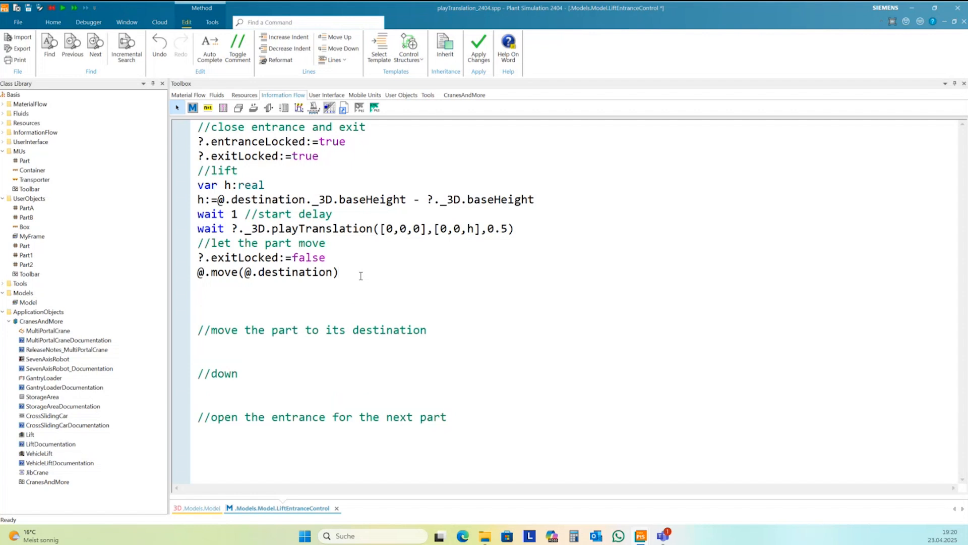
text(waituntil ?.occupied=false)
key(Return)
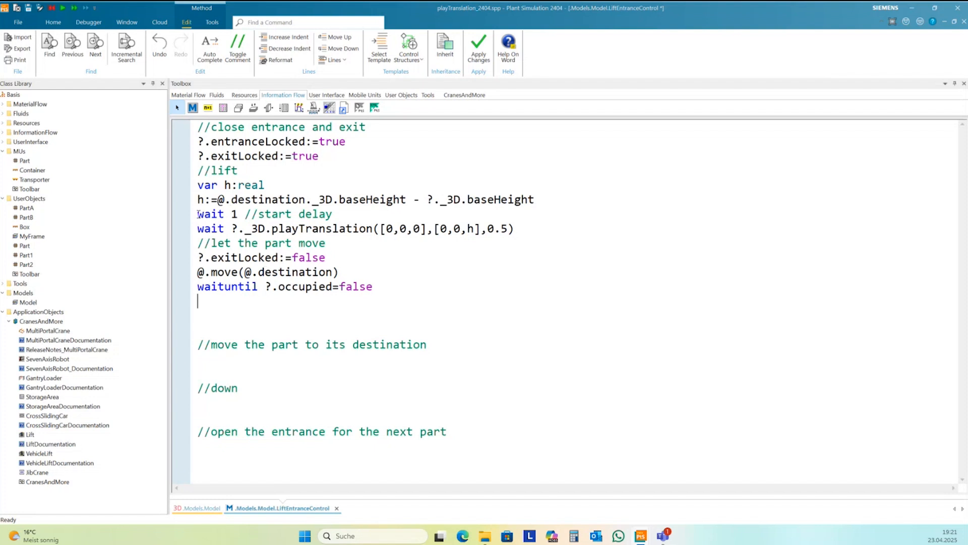
- Copy the line wait 1 //start delay below the waituntil line and remove the blank lines after it
drag(197, 213, 341, 215)
key(ctrl+c)
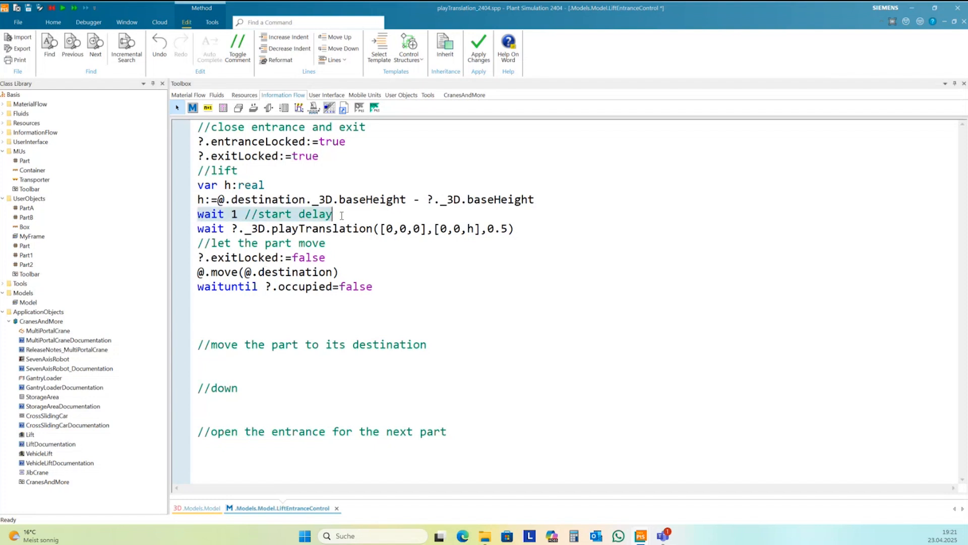
click(210, 303)
key(ctrl+v)
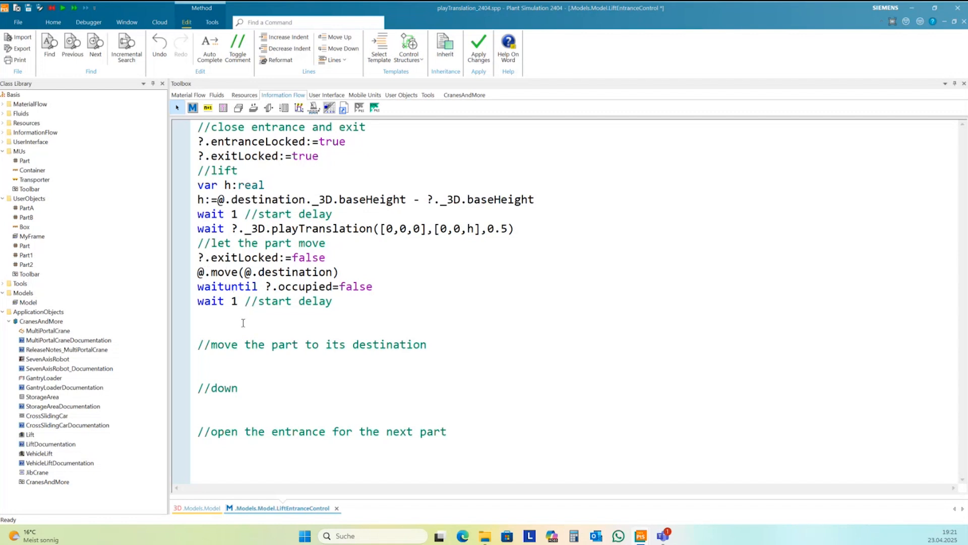
key(Delete)
key(Delete)
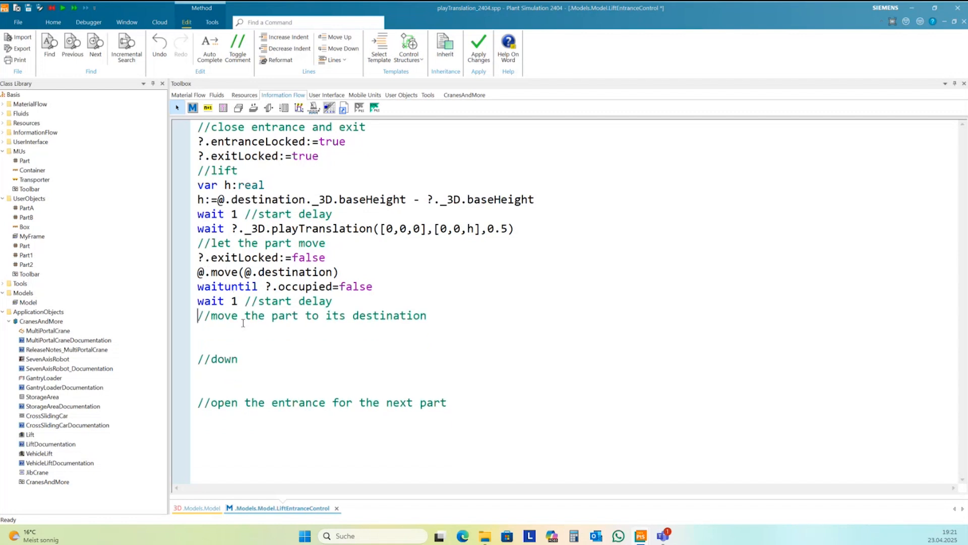
- Move the comment //move the part to its destination up so it replaces //let the part move
drag(198, 316, 432, 320)
key(ctrl+c)
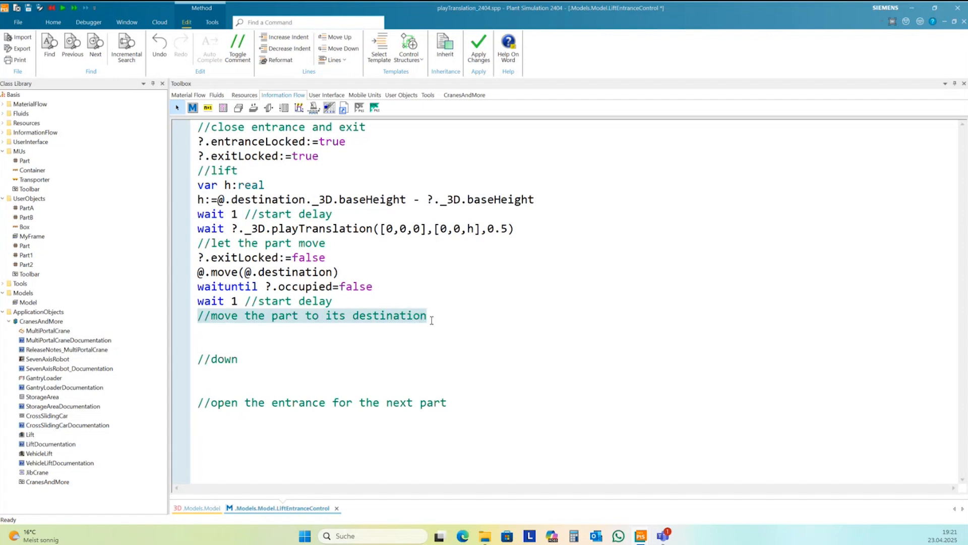
key(Delete)
click(338, 252)
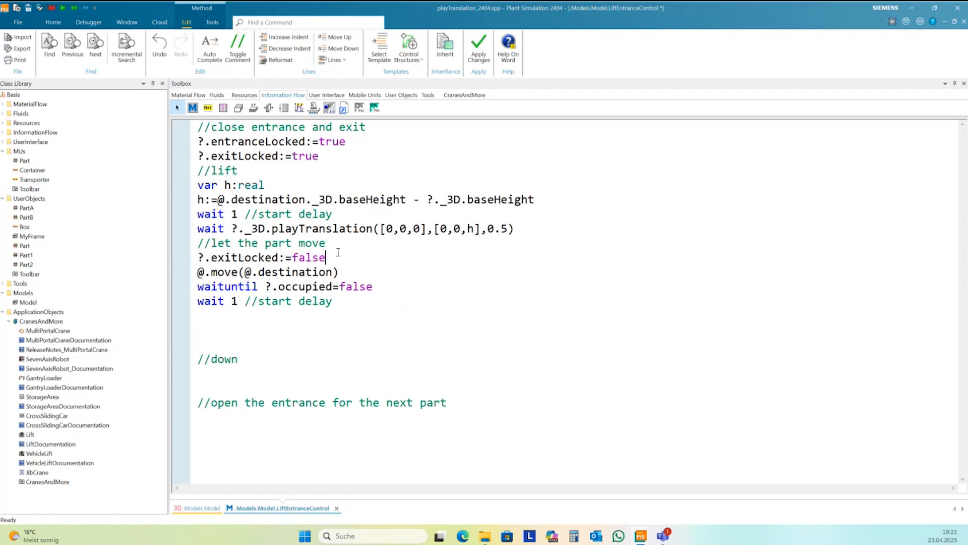
drag(198, 243, 327, 244)
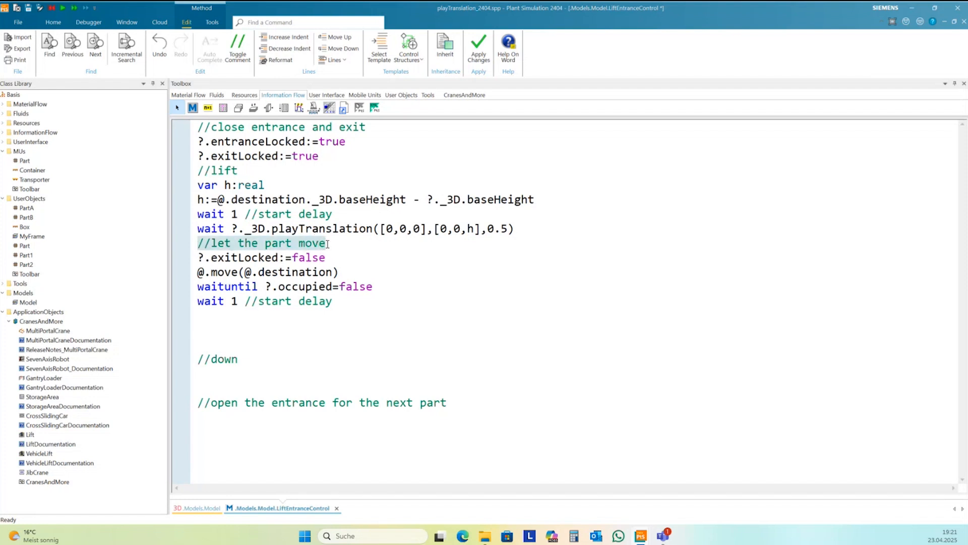
key(ctrl+v)
- Remove the blank lines between the second start delay and the //down comment
click(230, 322)
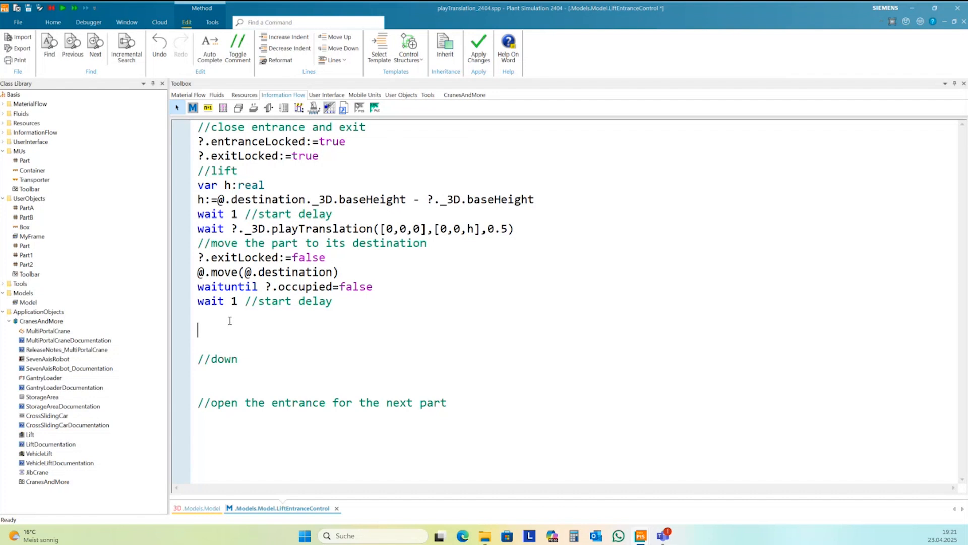
key(BackSpace)
key(Delete)
key(Delete)
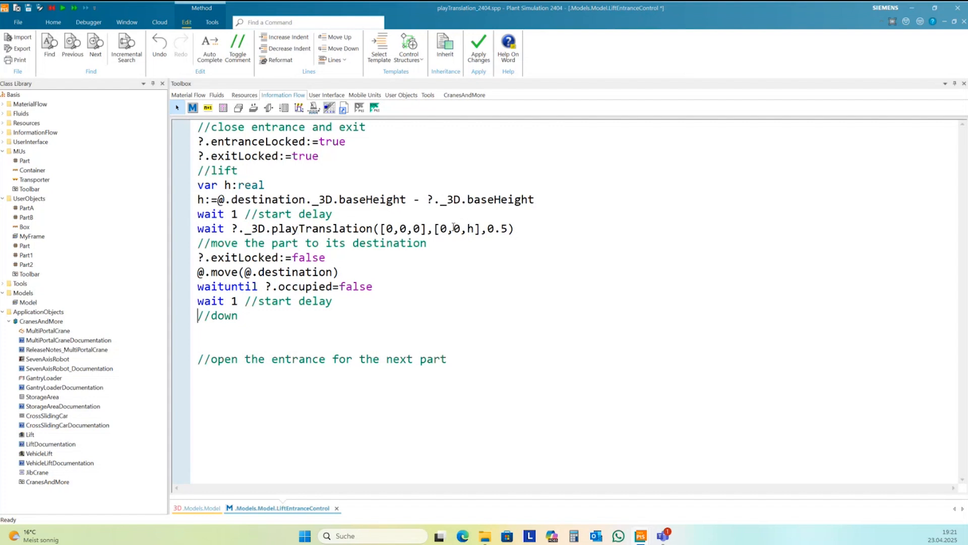
- Copy the wait ?._3D.playTranslation line from the lift section and insert it below the //down comment
click(415, 229)
drag(200, 229, 516, 230)
key(ctrl+c)
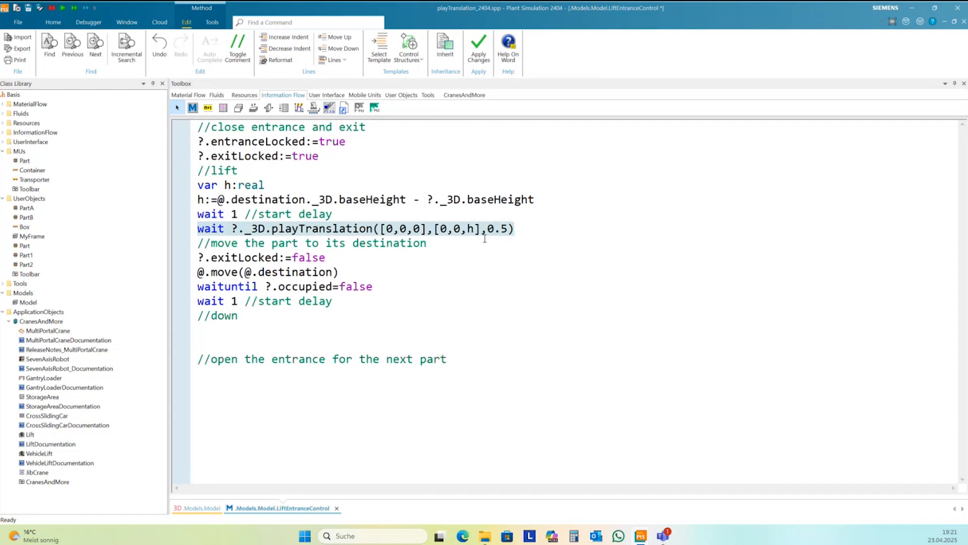
click(205, 330)
key(ctrl+v)
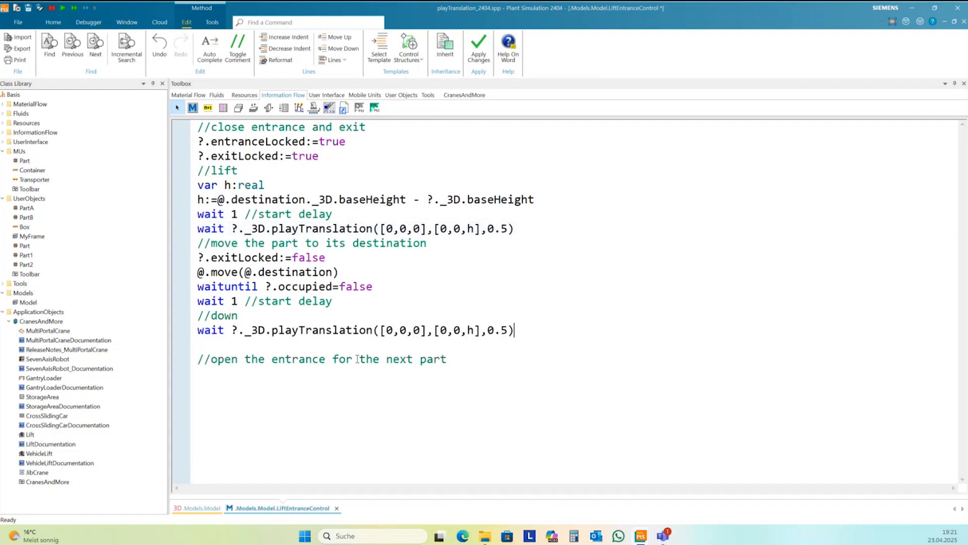
- In the copied playTranslation call, set the start position to [0,0,h] and the end position to [0,0,0]
click(419, 331)
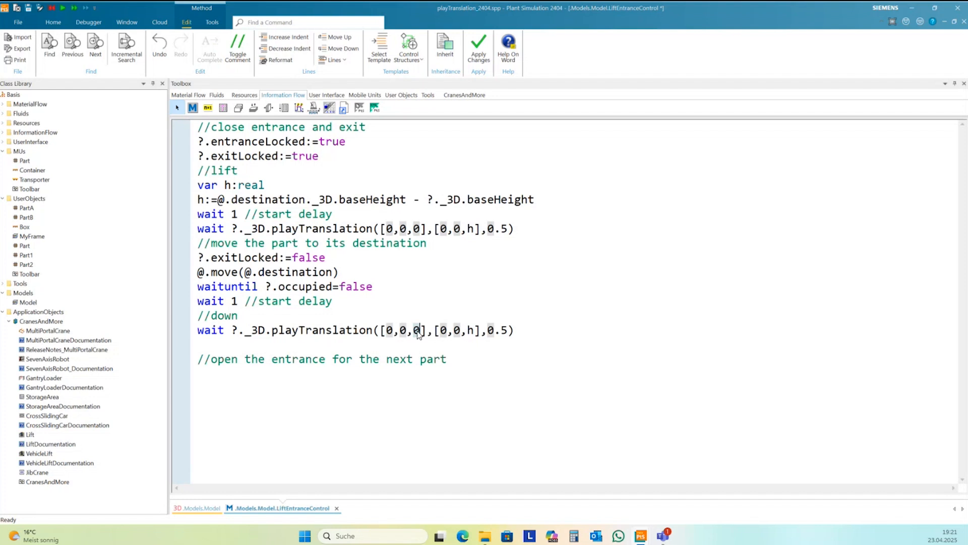
key(BackSpace)
text(h)
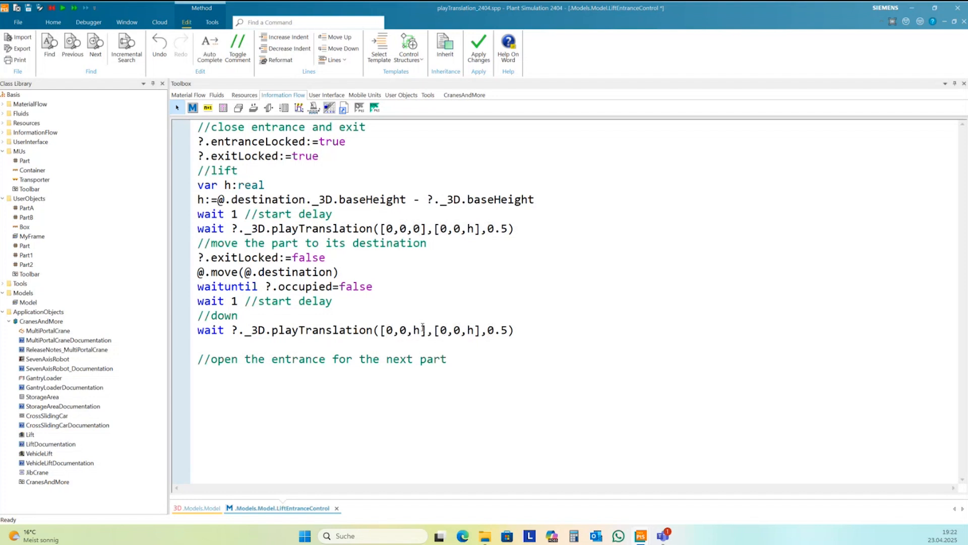
double_click(471, 330)
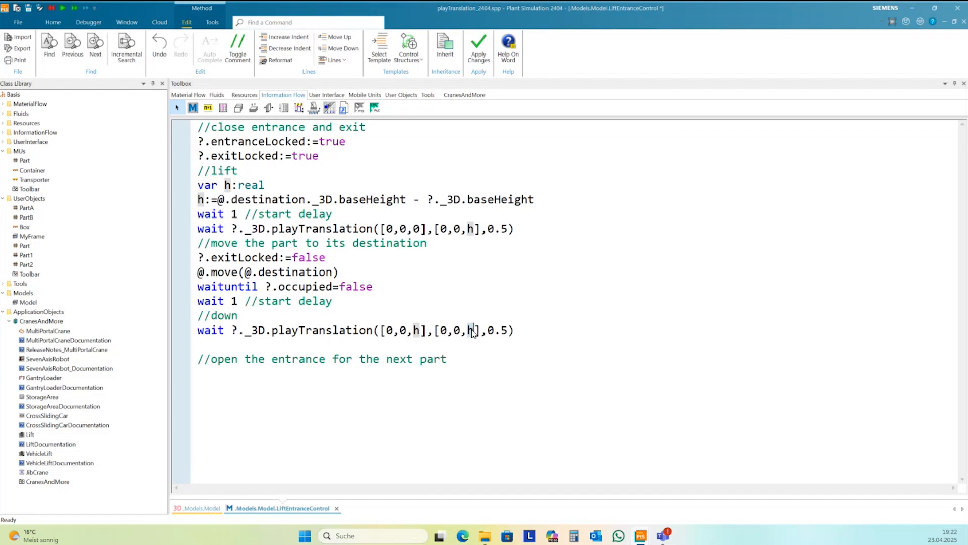
text(0)
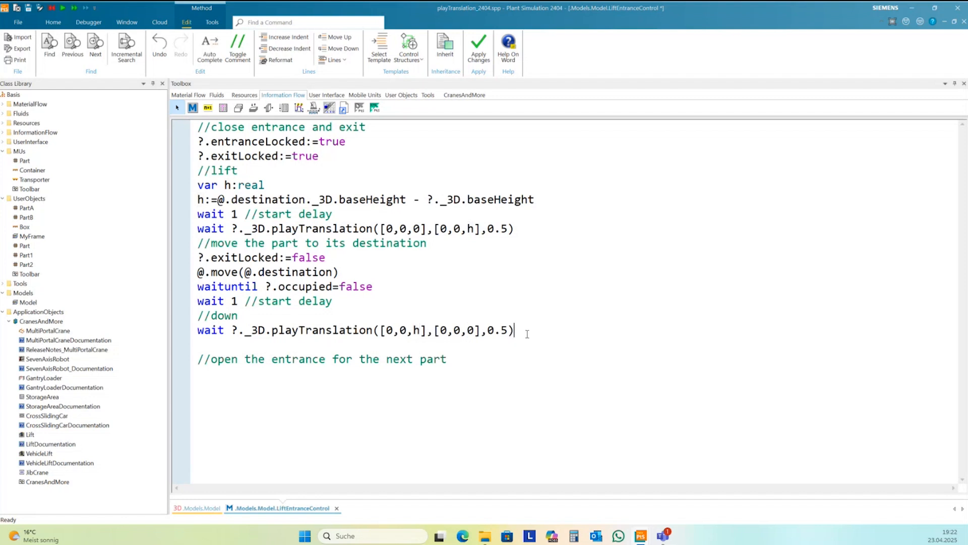
- Below the comment about opening the entrance, add ?.entranceLocked:=false and apply the method changes
click(238, 349)
click(238, 372)
key(Return)
text(?.e)
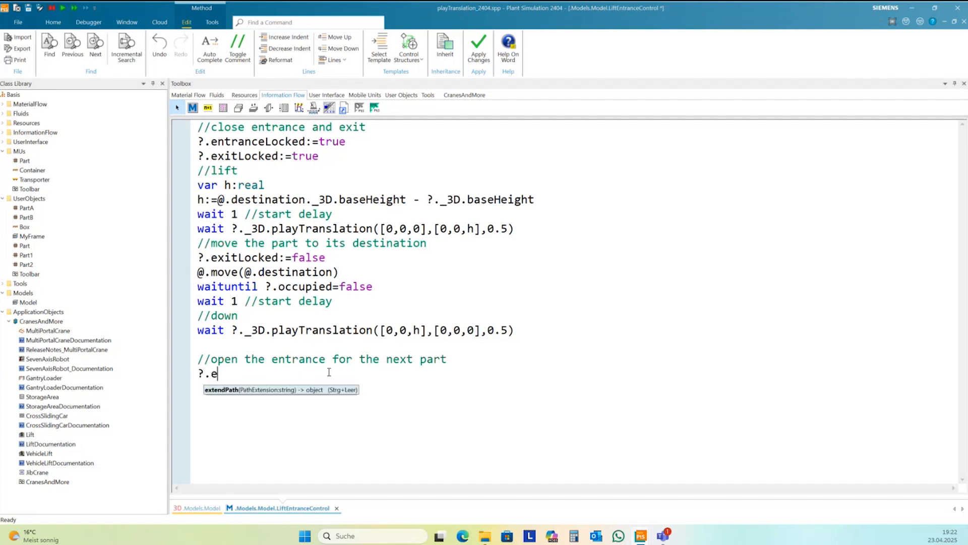
text(ntrance)
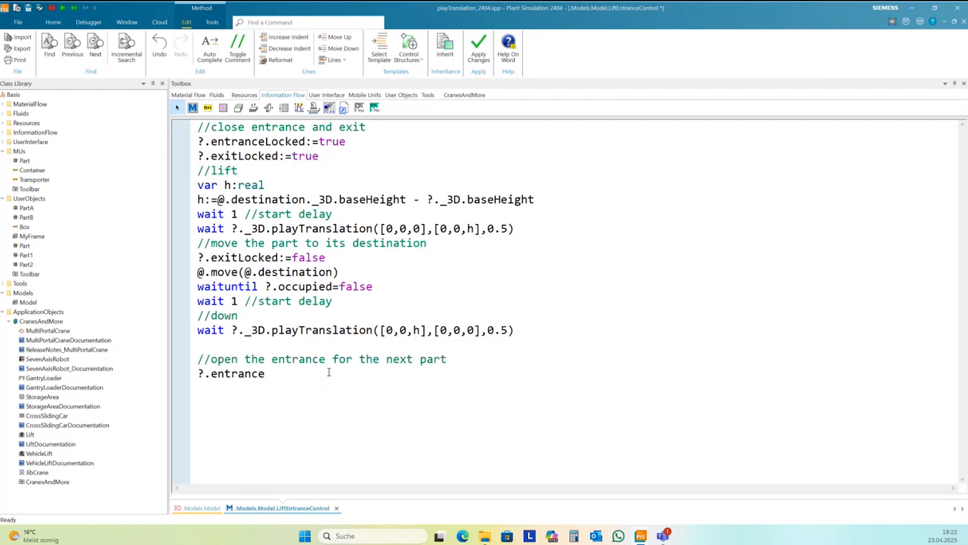
text(Locked:=falswe)
key(BackSpace)
key(BackSpace)
text(e)
click(480, 51)
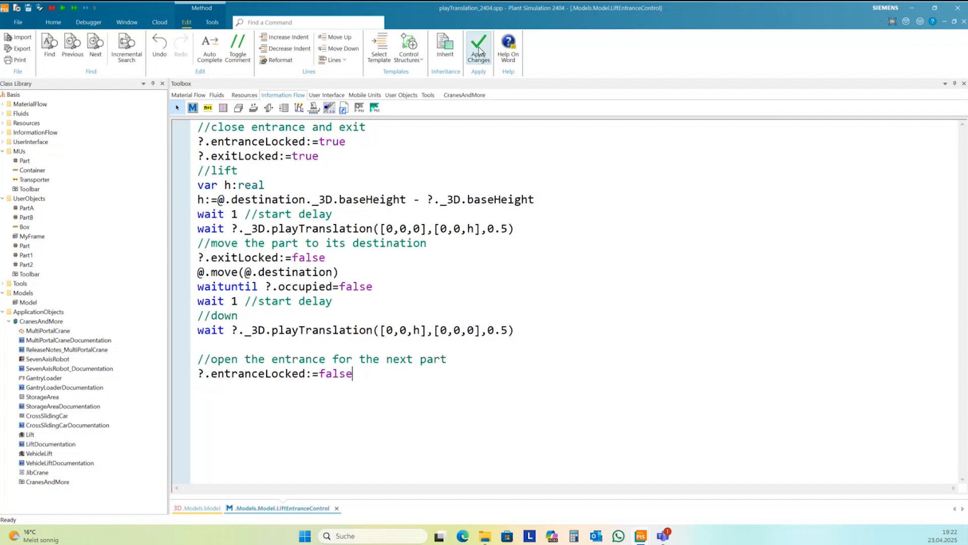
- Close the LiftEntranceControl method and start the simulation with the whole 3D model in view to test the lift
click(633, 335)
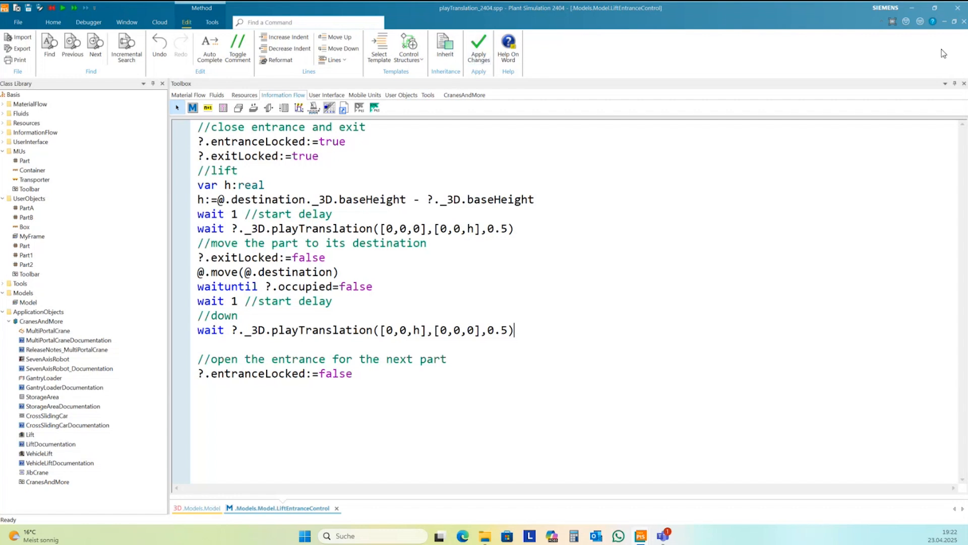
click(963, 23)
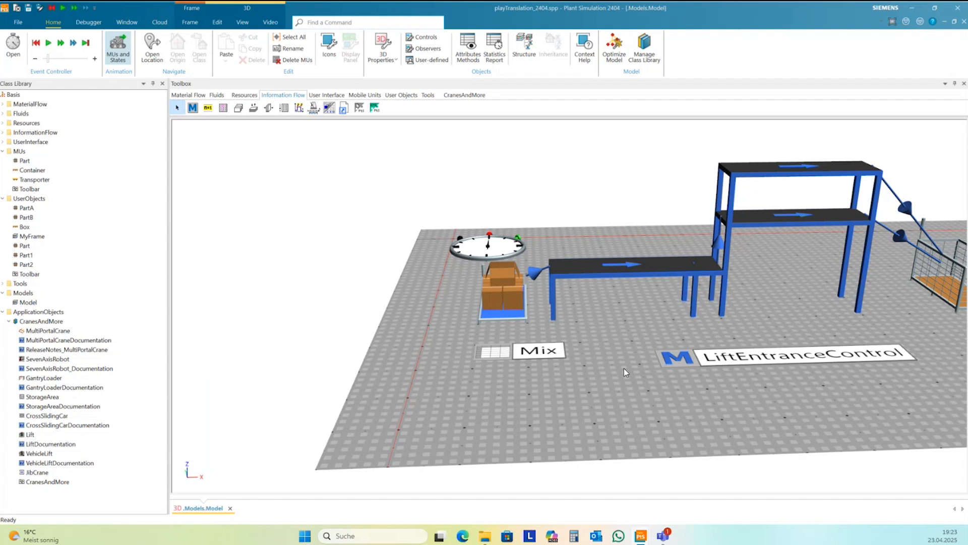
scroll(625, 368, down, 5)
drag(750, 359, 670, 330)
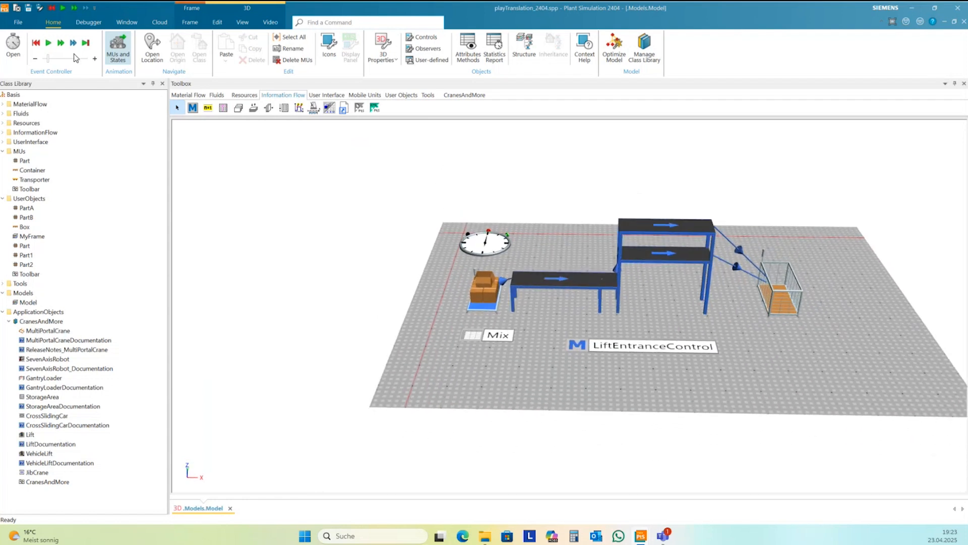
click(49, 43)
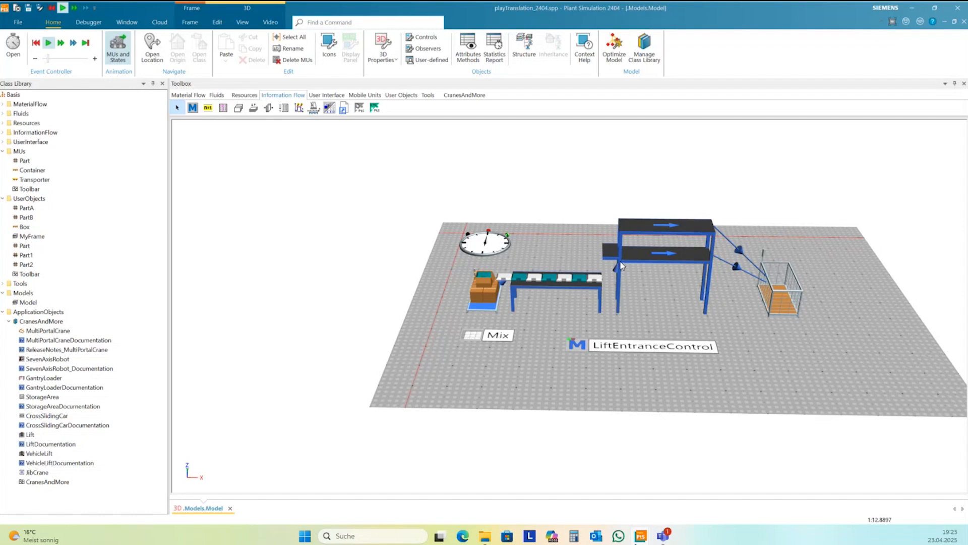
mouse_move(619, 302)
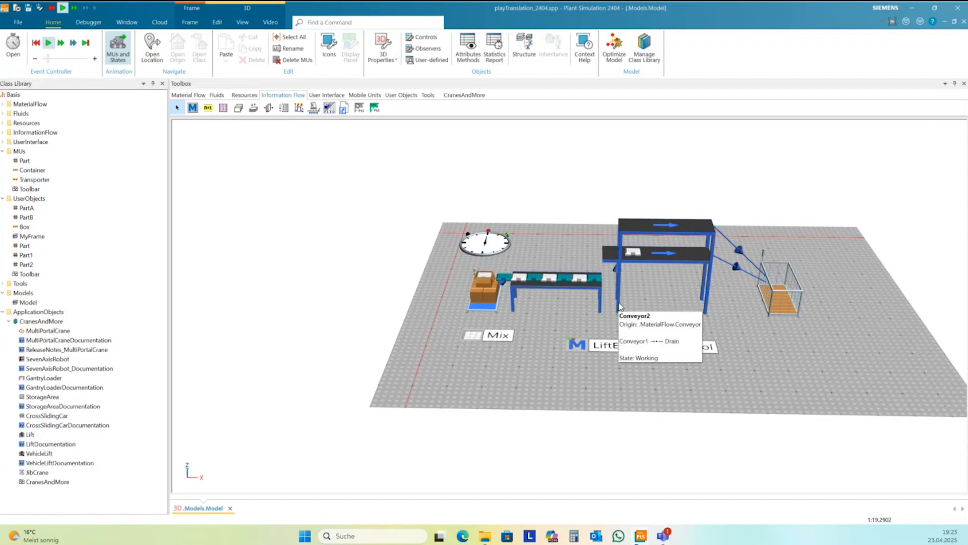
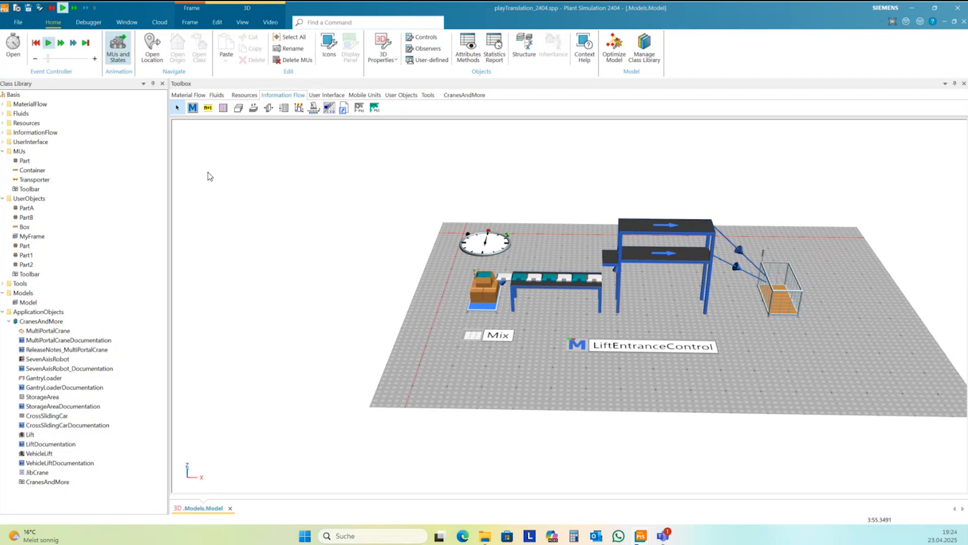
- Stop the running simulation and review the LiftEntranceControl method code before returning to the 3D model
click(49, 43)
right_drag(529, 171, 533, 173)
middle_drag(839, 325, 822, 322)
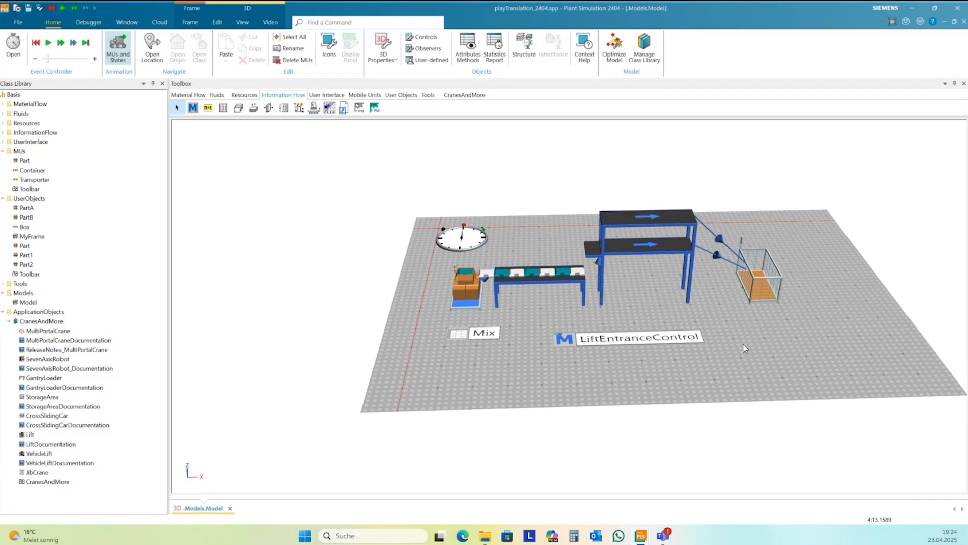
double_click(568, 334)
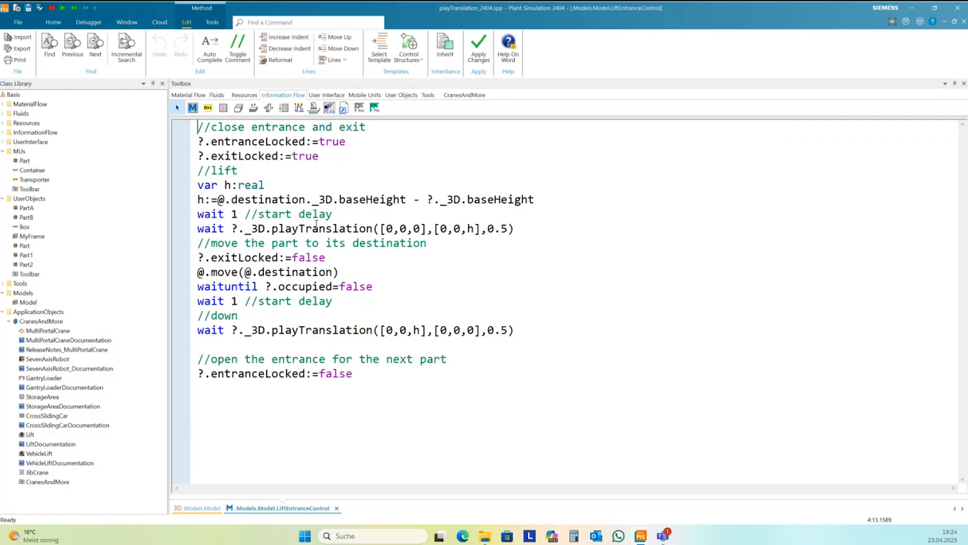
click(210, 508)
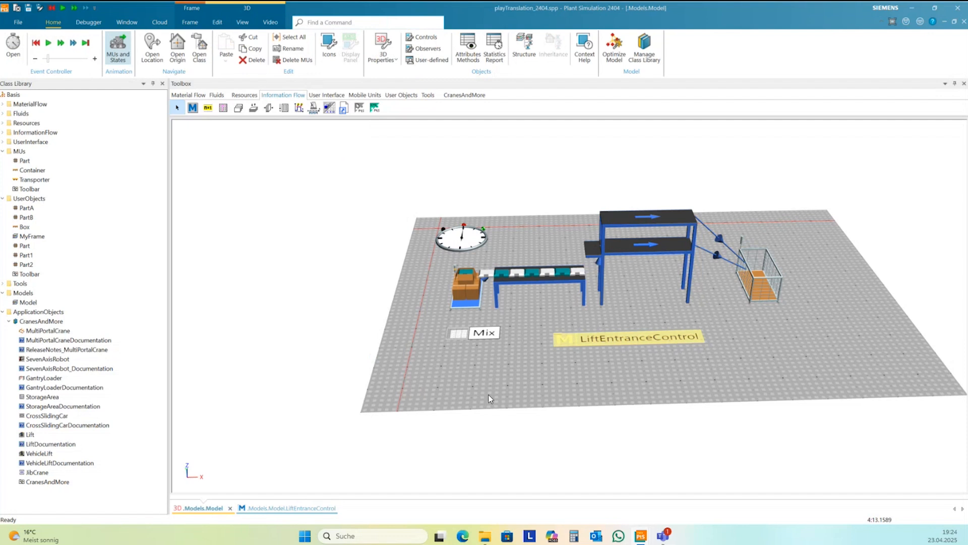
click(505, 381)
right_drag(616, 297, 565, 302)
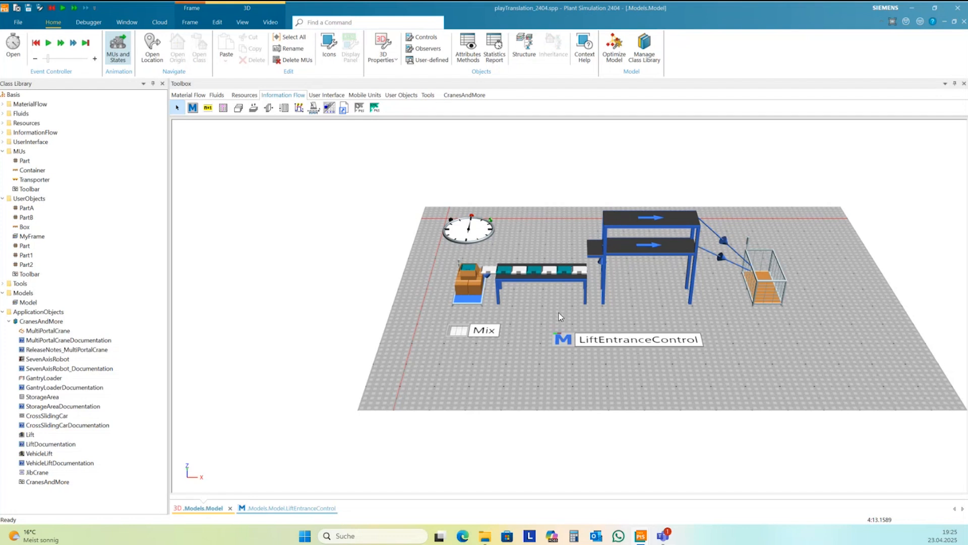
- Check the MU animation settings in the 3D properties of the short lift conveyor and close them
click(567, 283)
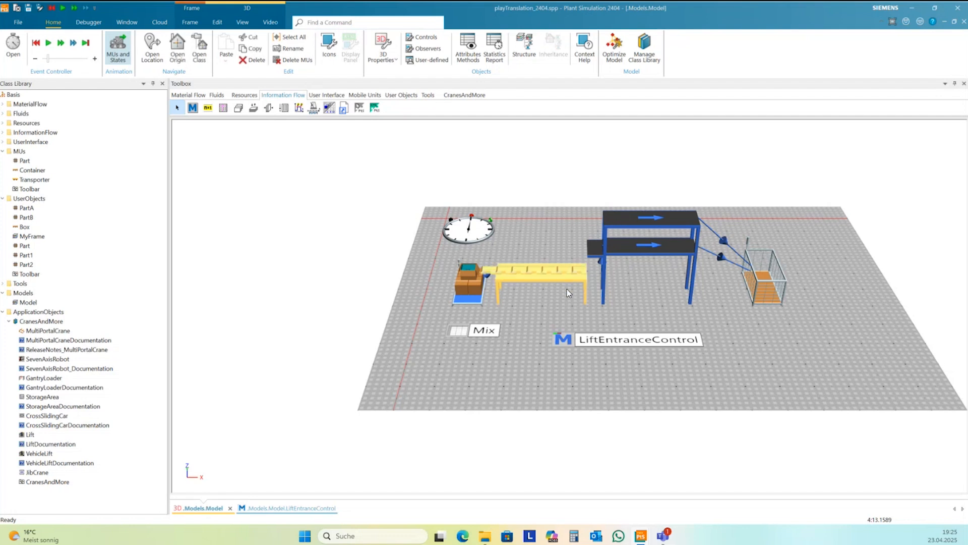
click(568, 294)
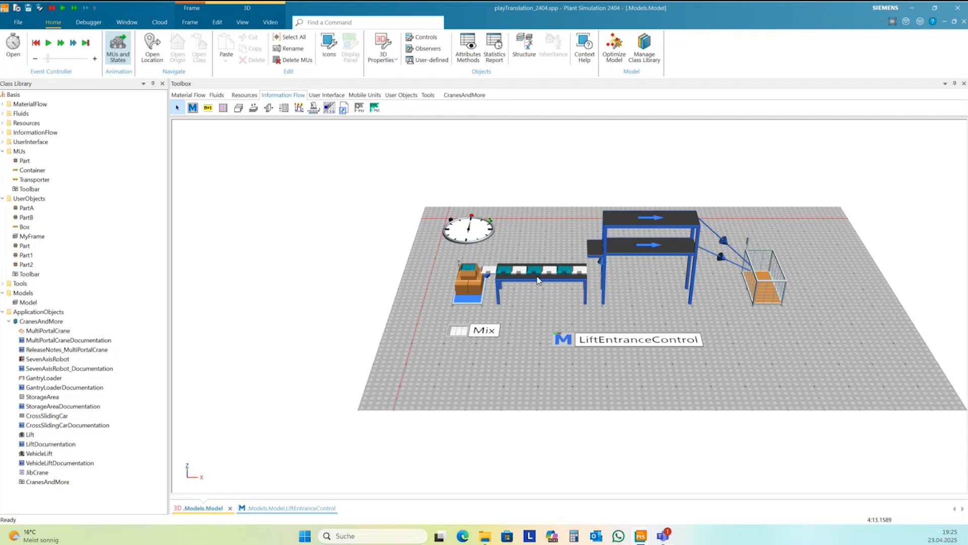
mouse_move(599, 259)
right_click(598, 259)
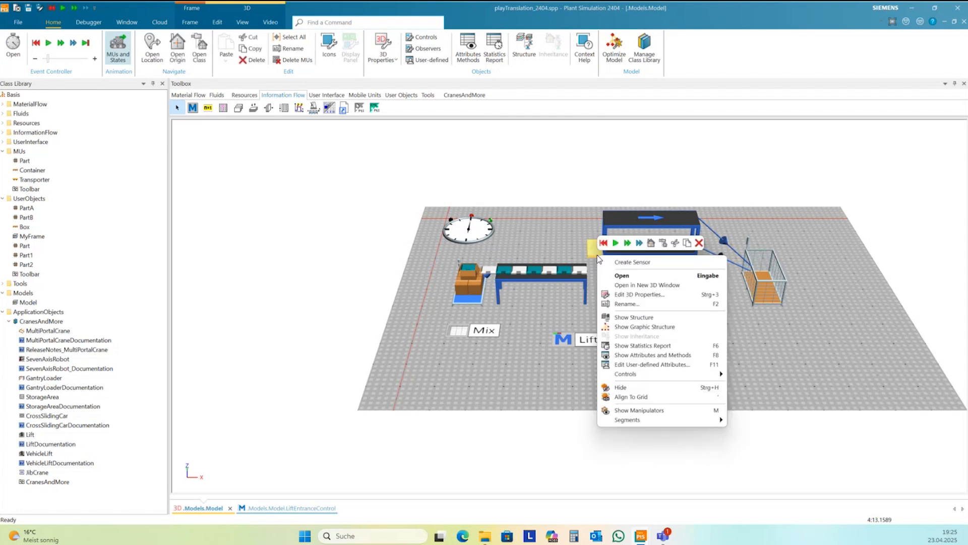
click(625, 295)
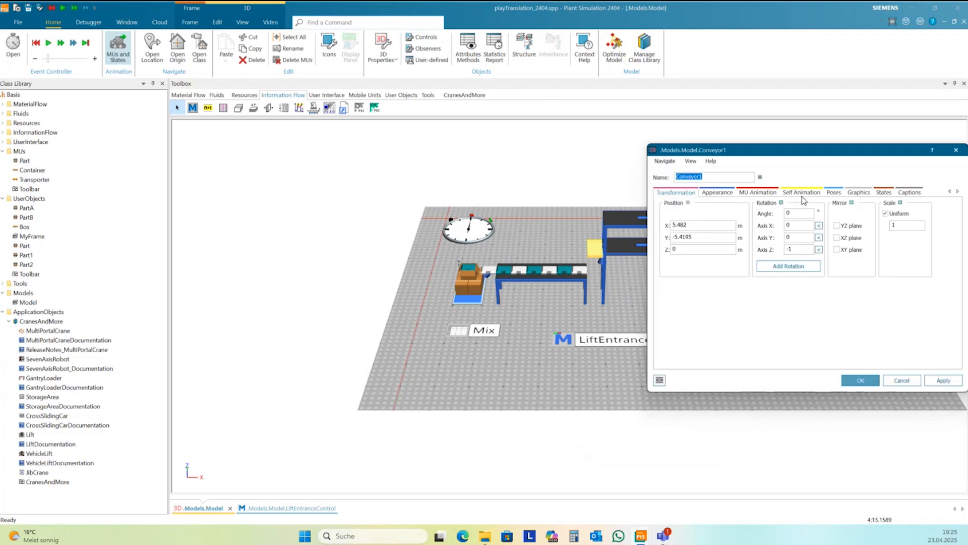
click(757, 193)
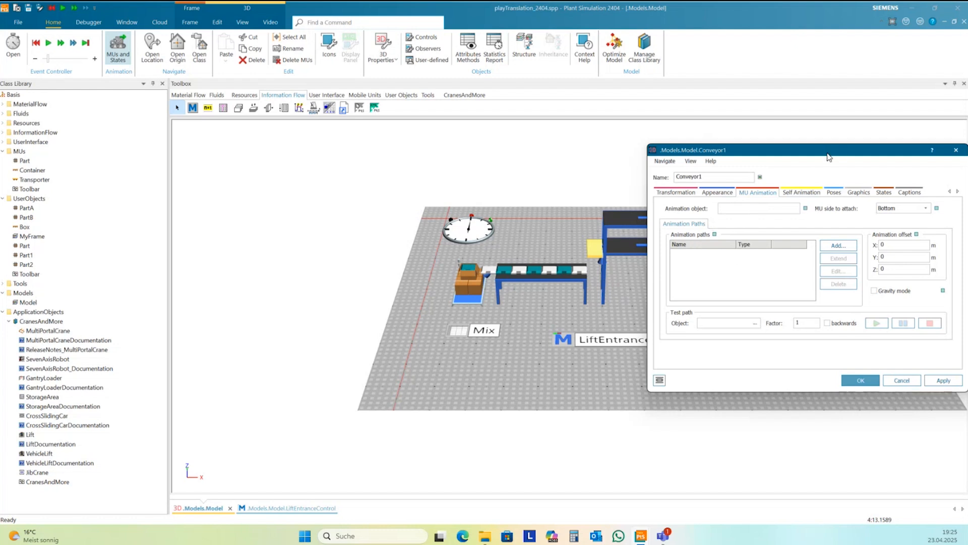
drag(828, 157, 786, 173)
click(915, 166)
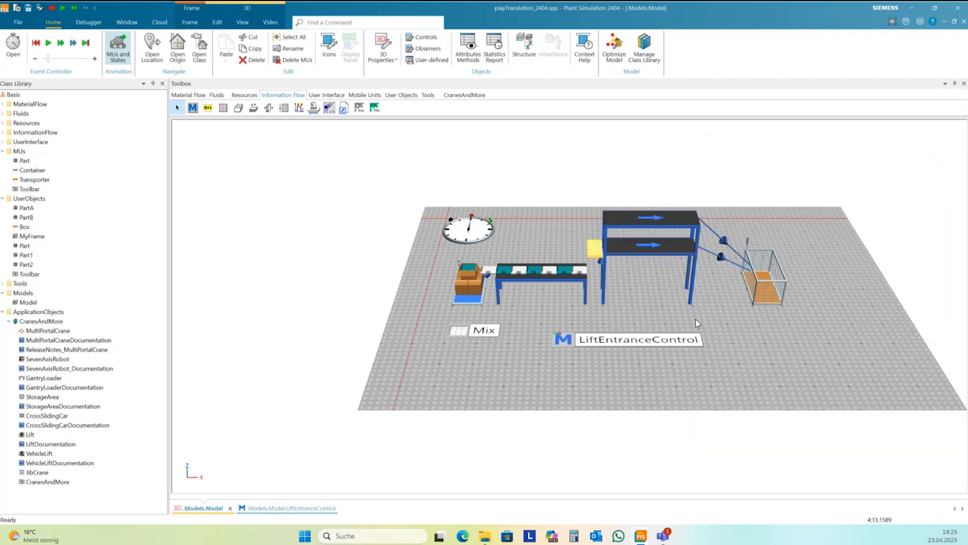
key(Delete)
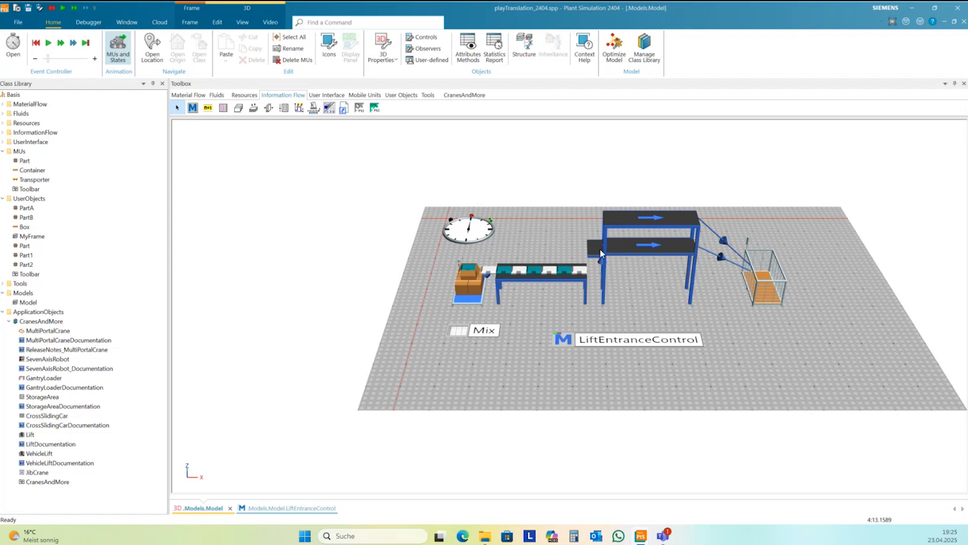
- Run the simulation again to watch the lift carry parts to the two raised conveyors, and stop it
mouse_move(611, 253)
click(49, 43)
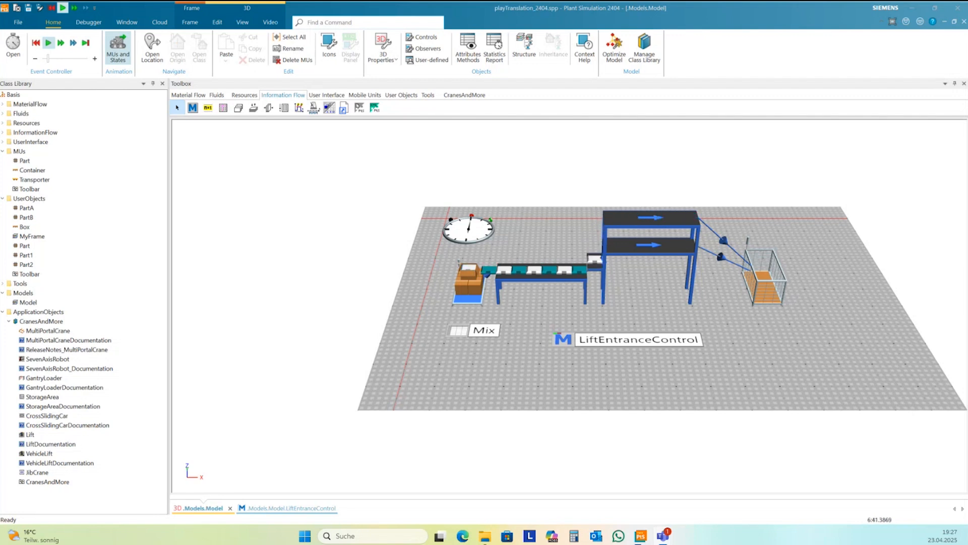
click(49, 45)
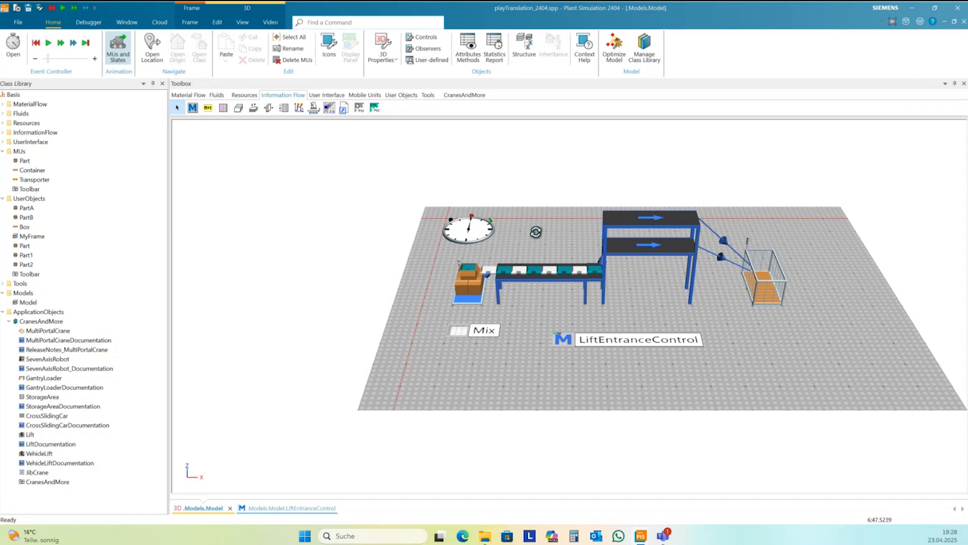
- Examine the lift conveyor and the two destination conveyors from several viewing angles in the 3D model
mouse_move(534, 234)
middle_down()
mouse_move(545, 229)
mouse_move(540, 235)
middle_up()
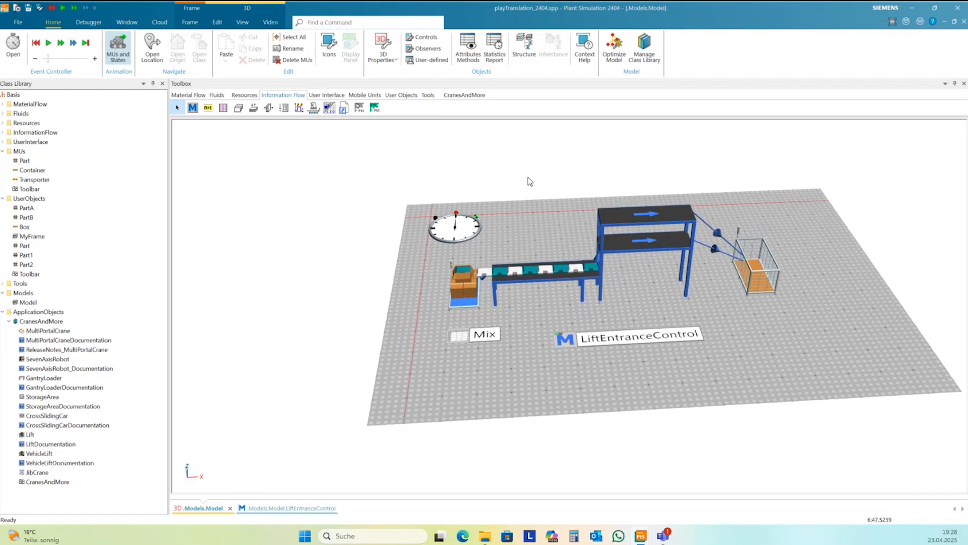
mouse_move(723, 303)
middle_down()
mouse_move(742, 304)
mouse_move(726, 304)
middle_up()
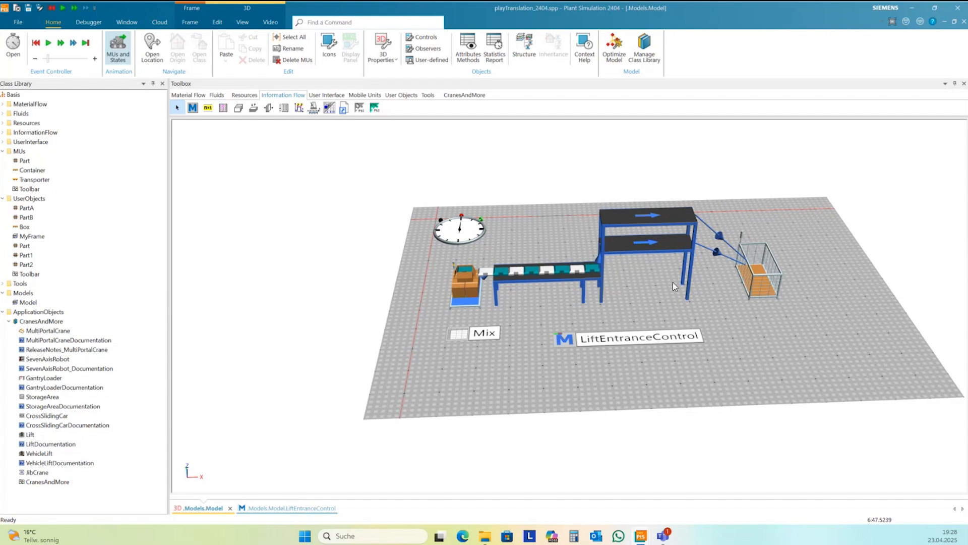
click(597, 277)
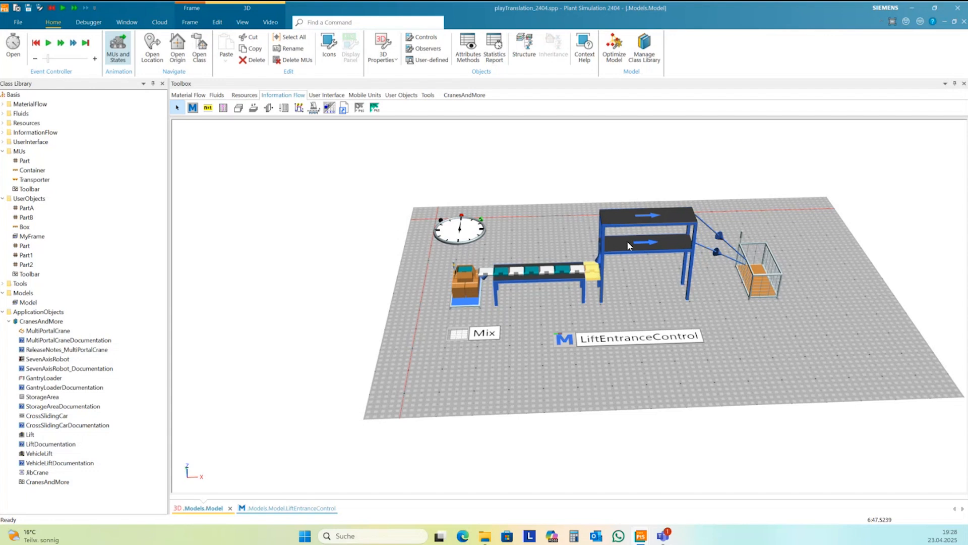
click(700, 304)
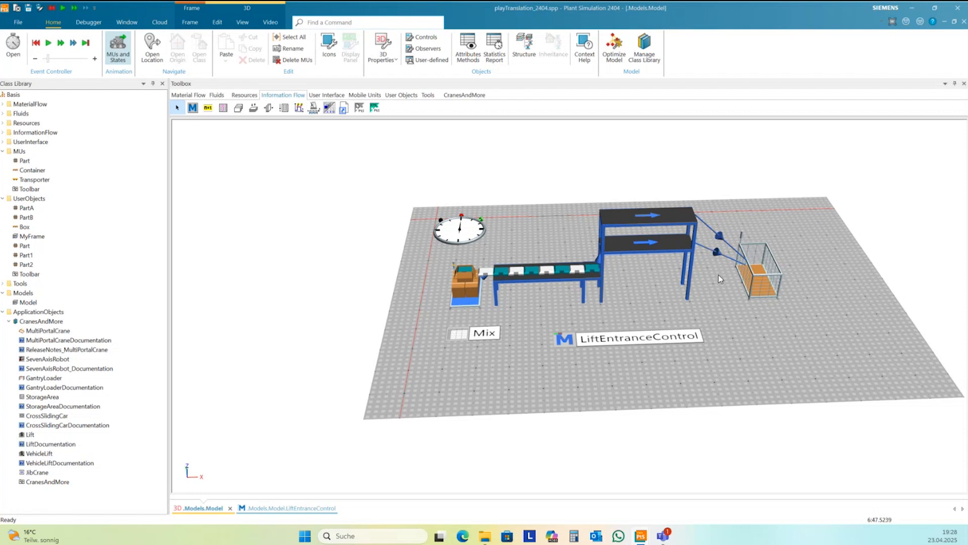
click(593, 280)
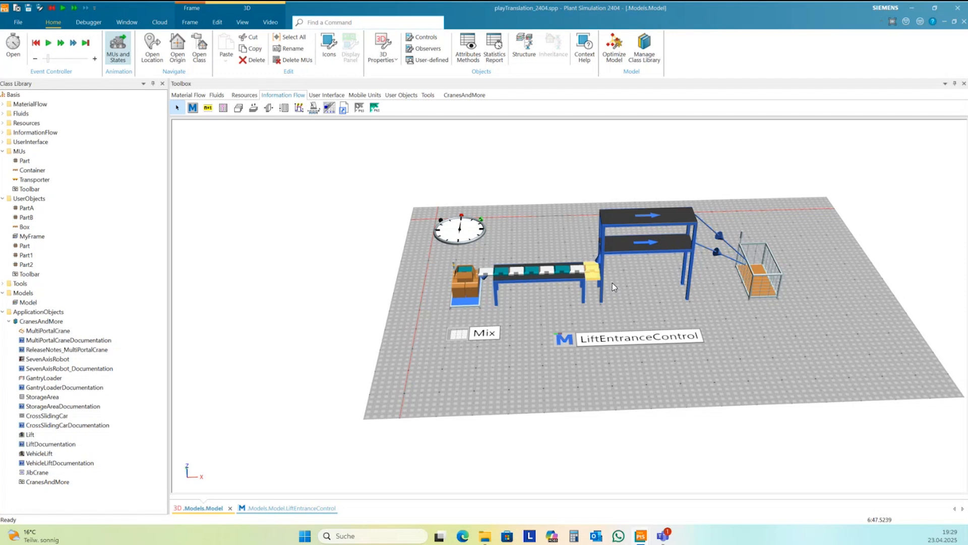
mouse_move(600, 282)
middle_drag(619, 265, 615, 239)
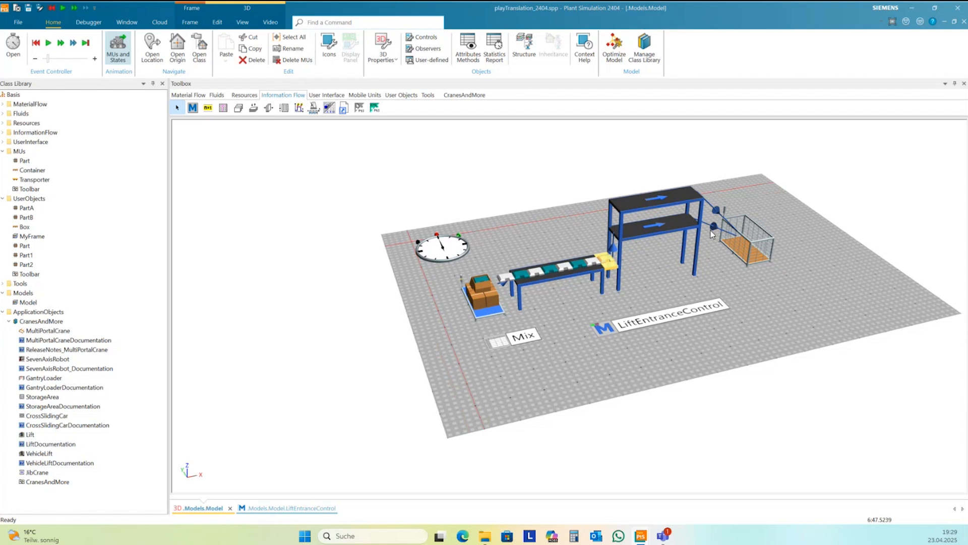
middle_drag(716, 286, 635, 222)
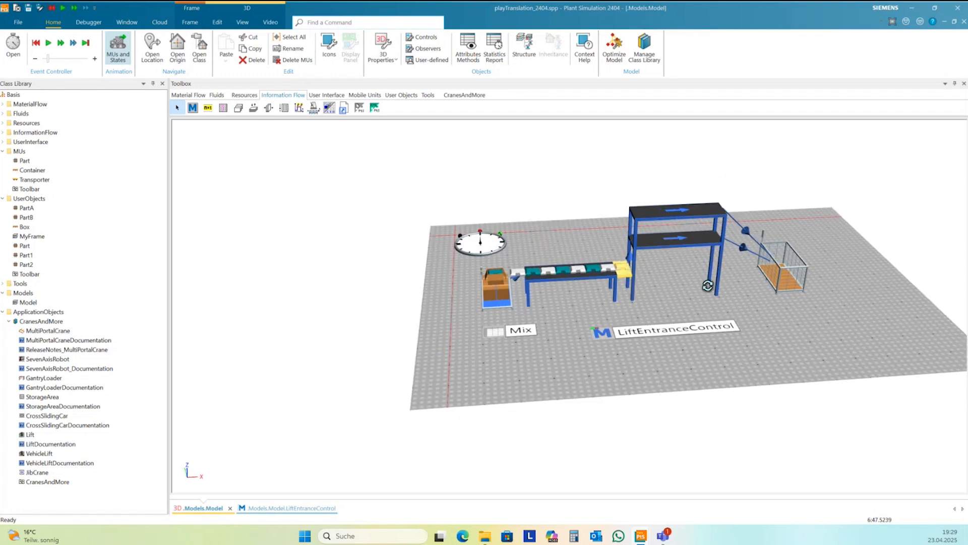
middle_drag(610, 286, 655, 296)
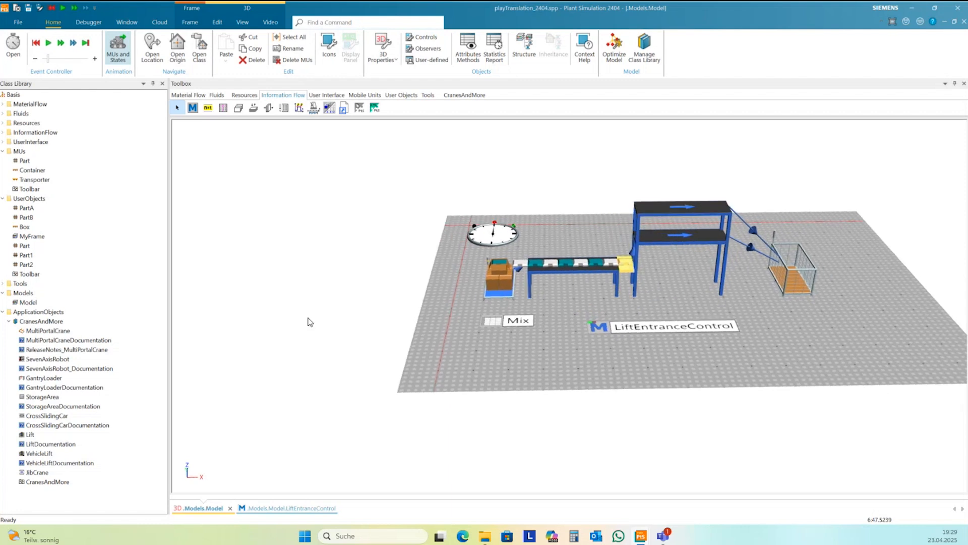
- Create a new Glass Box Frame in the Models folder and delete its default fence graphic deco.(1)
right_click(25, 297)
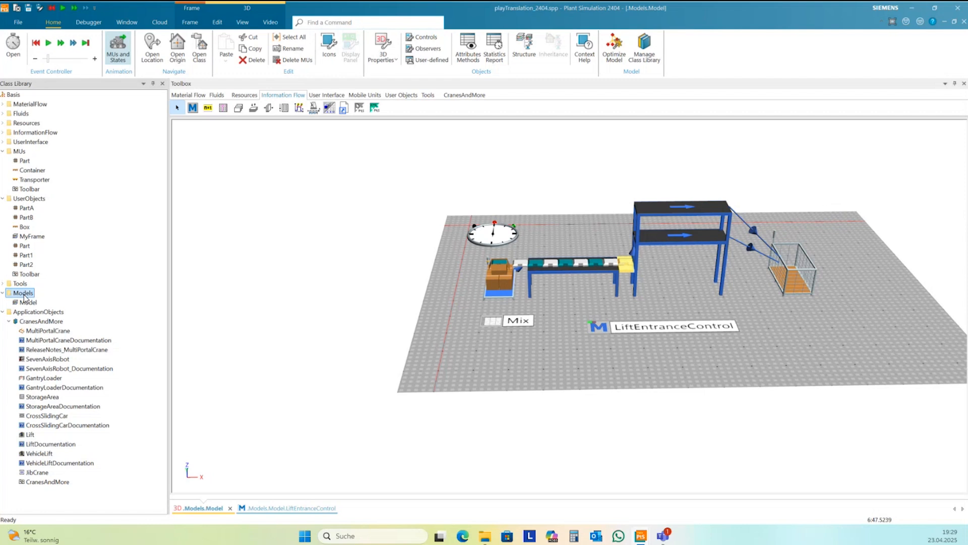
mouse_move(50, 302)
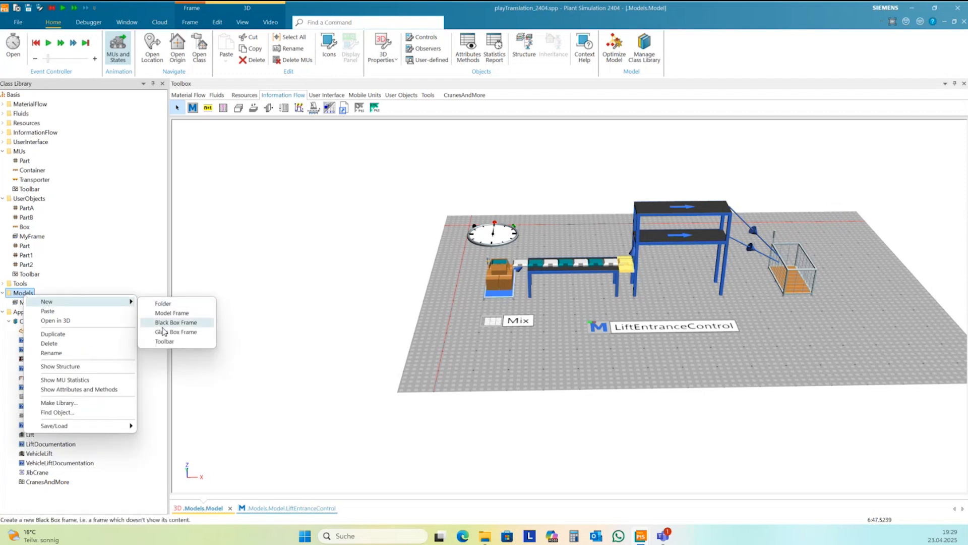
click(86, 311)
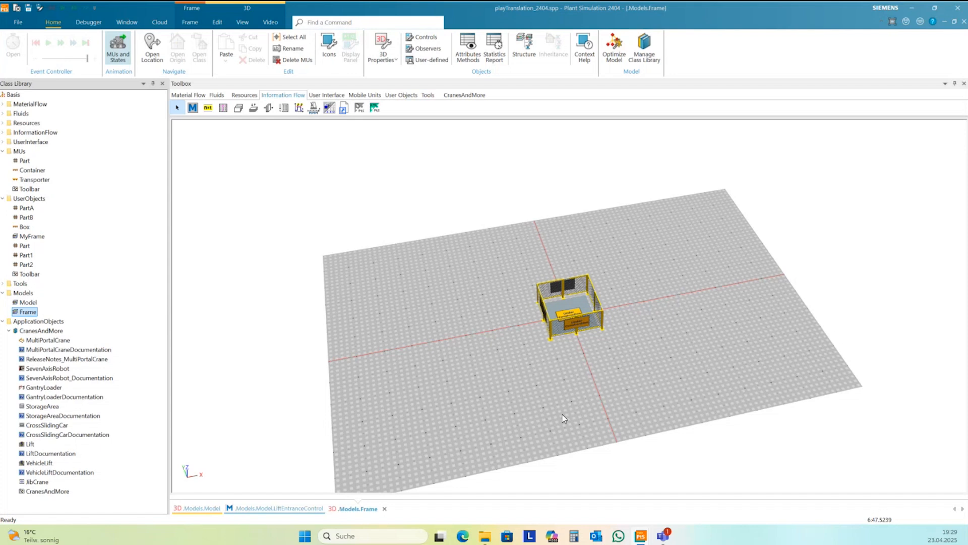
middle_drag(563, 417, 589, 352)
middle_drag(497, 248, 616, 234)
click(553, 313)
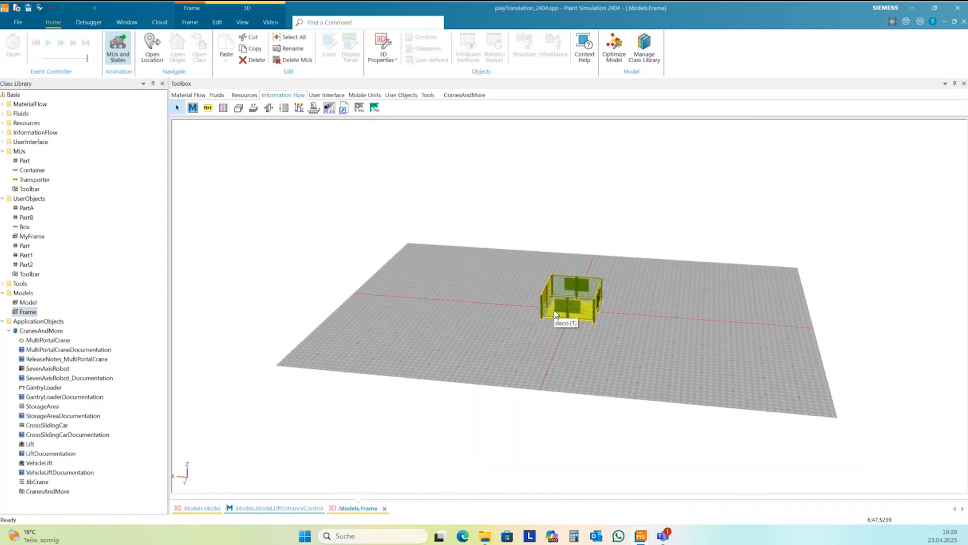
key(Delete)
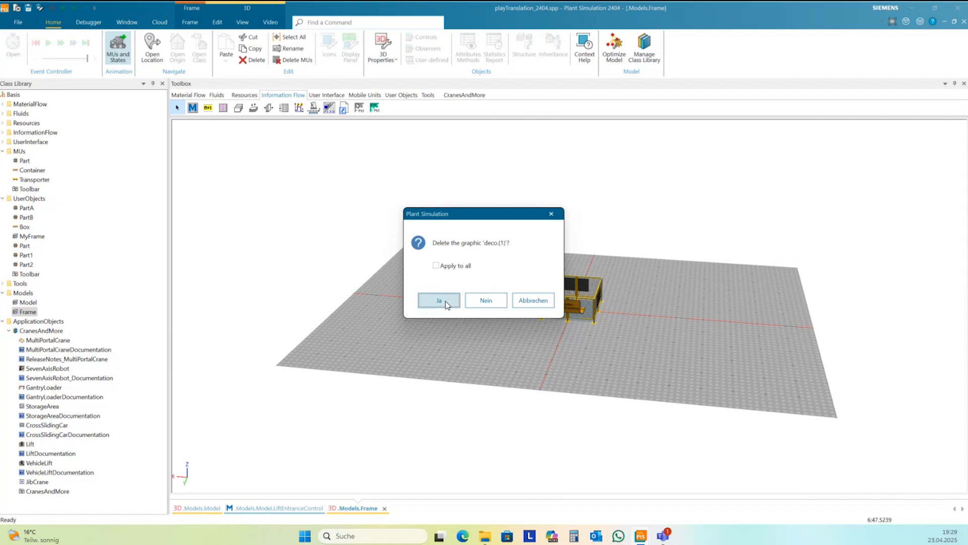
click(445, 300)
- Insert a straight single-segment Conveyor on the floor of the new frame
middle_drag(588, 351, 604, 353)
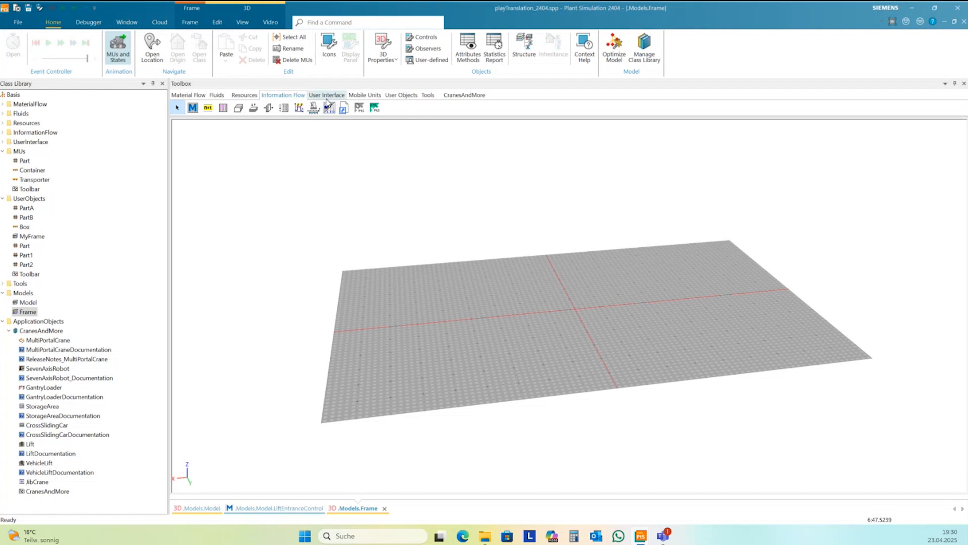
middle_drag(424, 305, 410, 279)
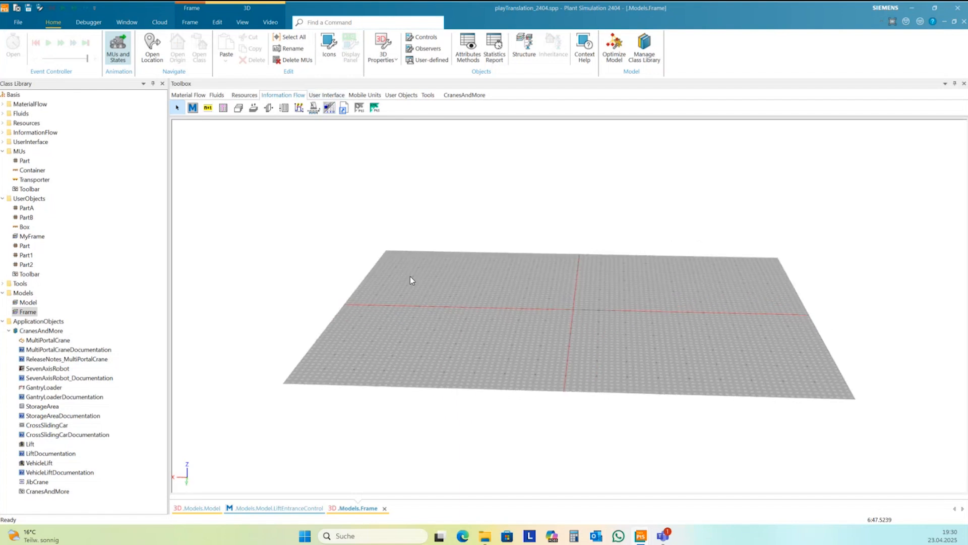
click(326, 95)
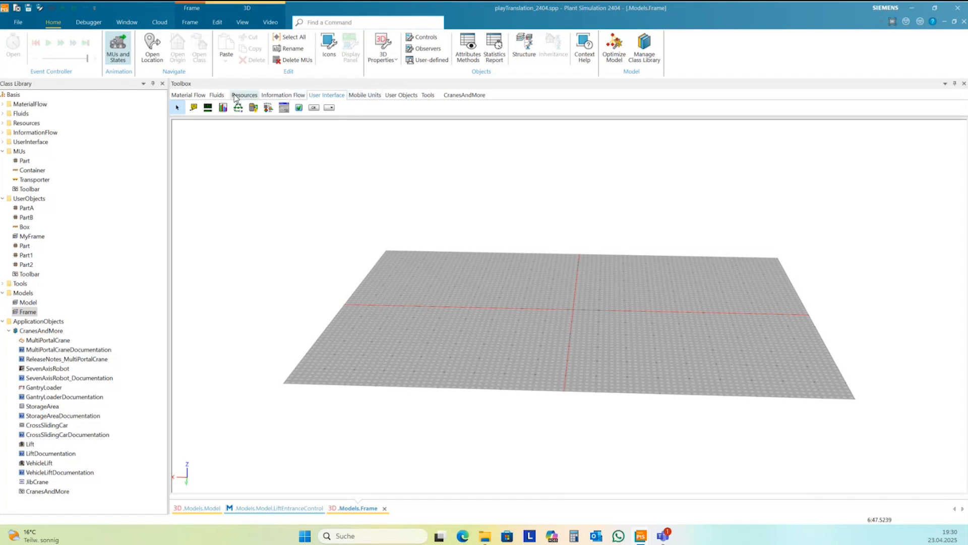
click(188, 95)
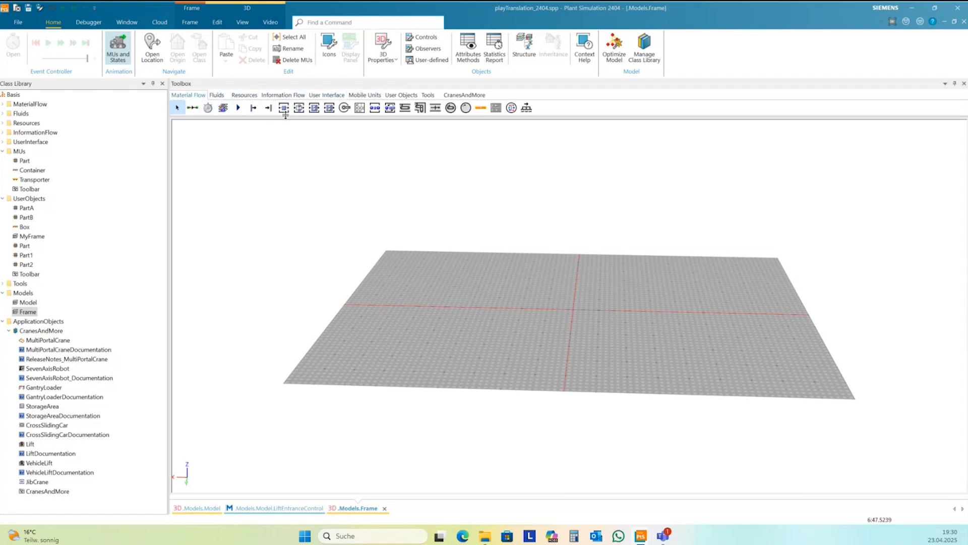
click(405, 107)
scroll(411, 237, up, 3)
middle_drag(411, 237, 536, 281)
scroll(508, 292, up, 1)
click(509, 292)
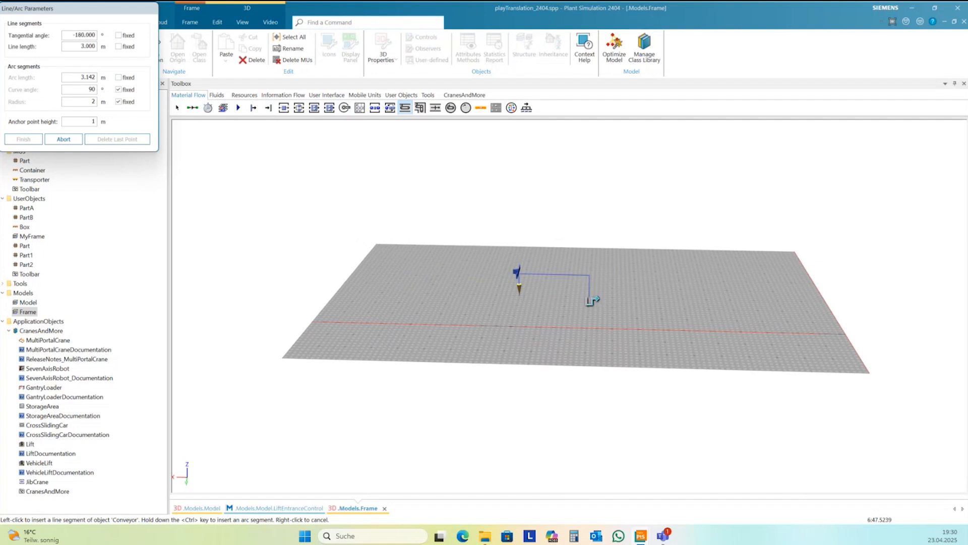
click(597, 280)
right_click(603, 301)
click(563, 278)
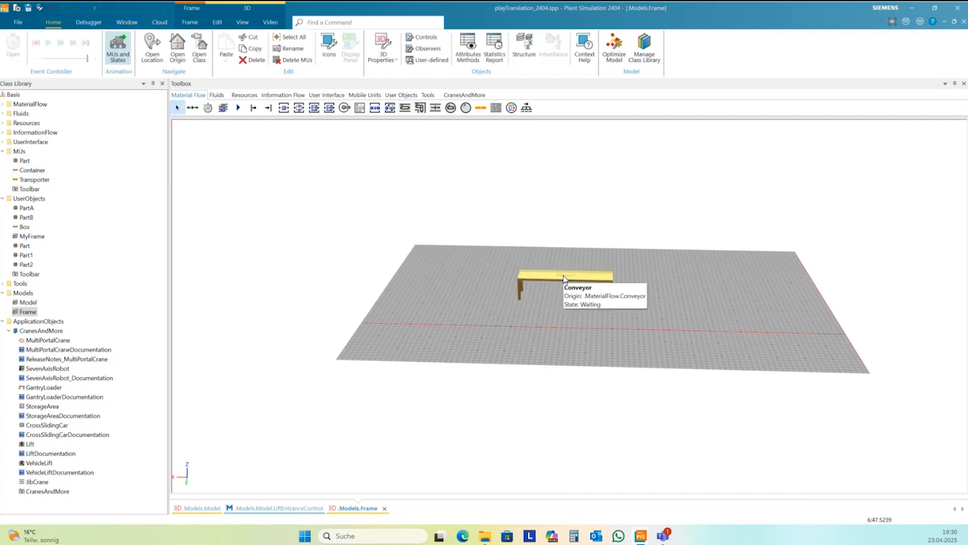
- Close the new frame, insert an instance of it into the lift model and select its conveyor
click(964, 21)
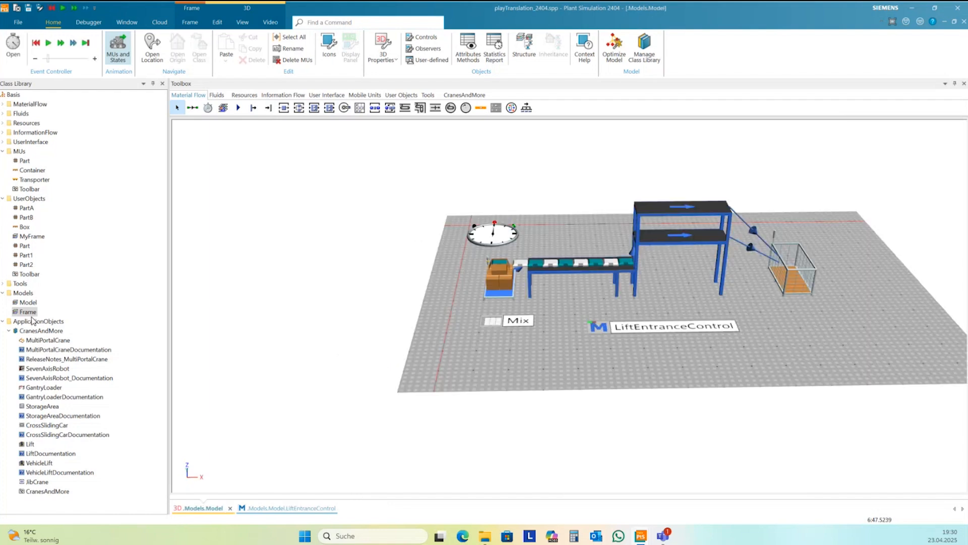
click(42, 330)
drag(90, 348, 487, 337)
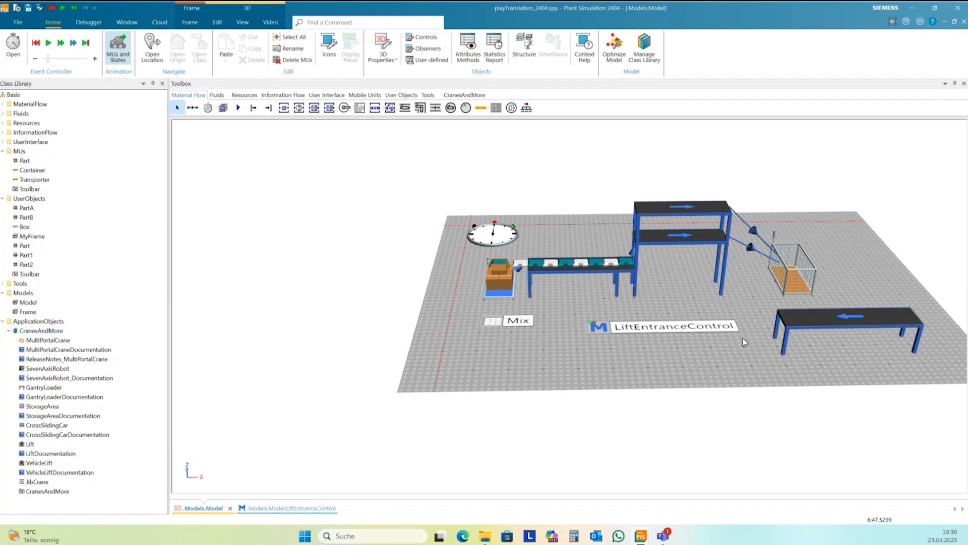
click(817, 329)
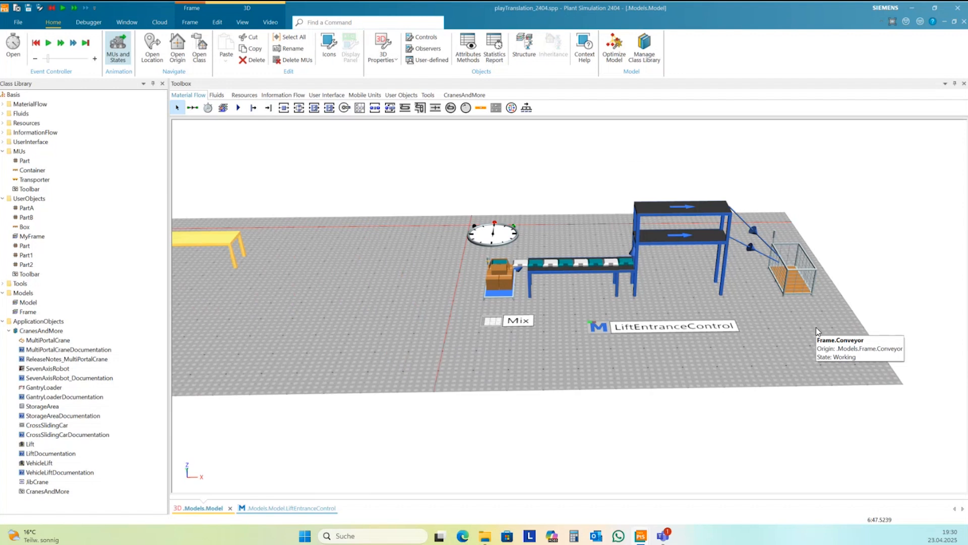
- Move the glass box frame next to the lift above the destination conveyors and set its Z position to 4 m
drag(234, 237, 746, 263)
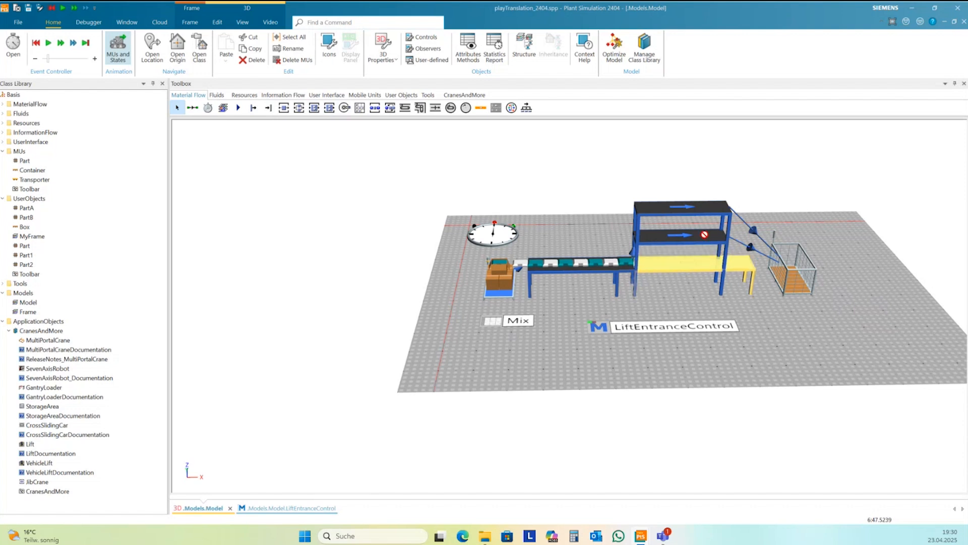
right_click(697, 268)
click(726, 304)
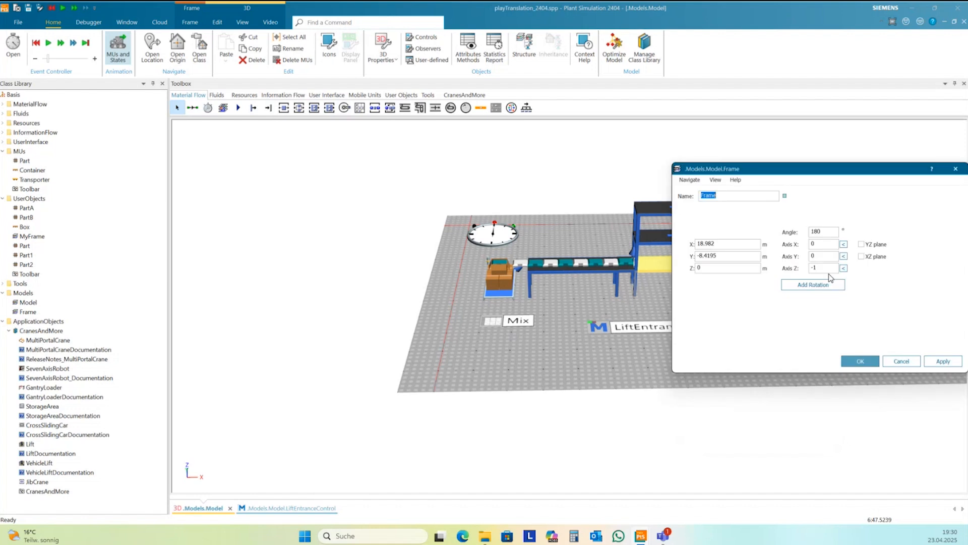
double_click(696, 268)
text(4)
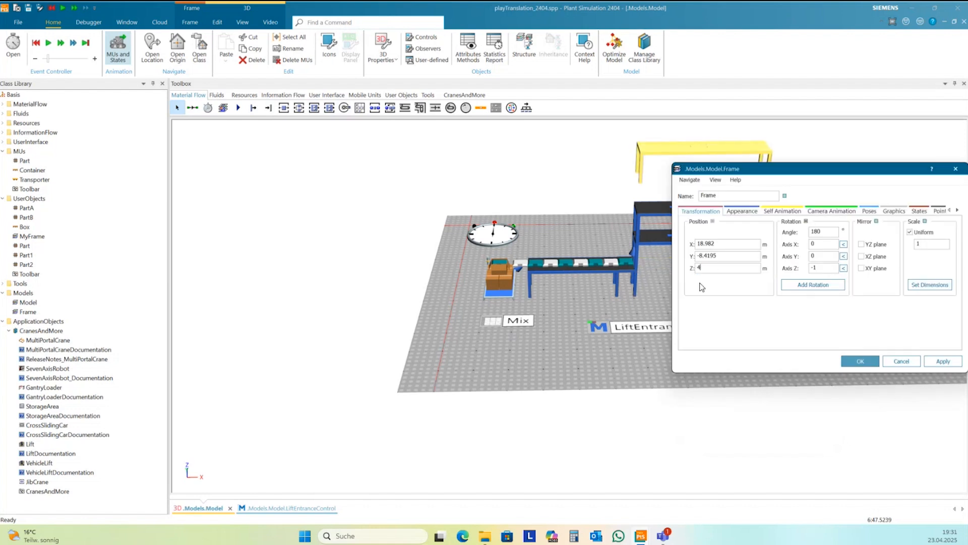
click(855, 360)
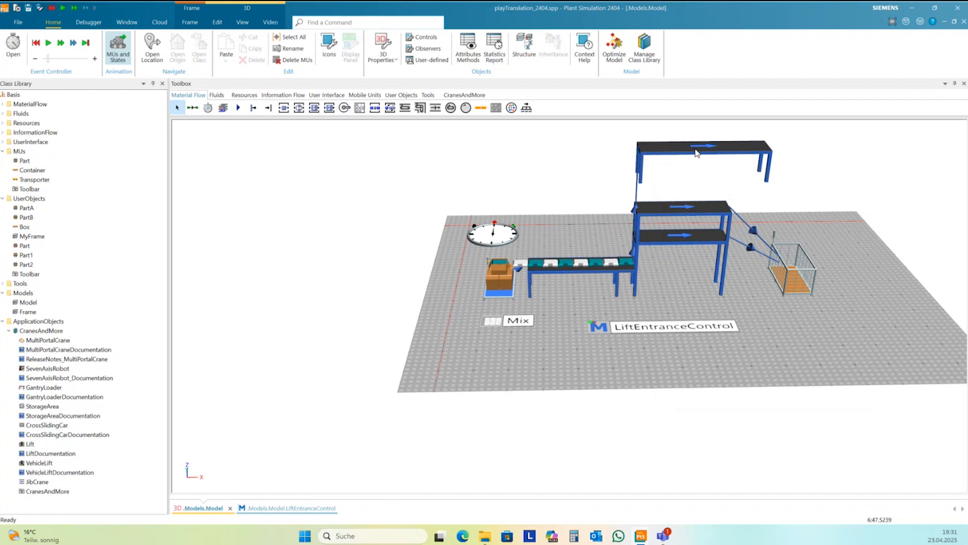
mouse_move(843, 226)
right_down()
mouse_move(865, 225)
mouse_move(813, 226)
mouse_move(838, 228)
right_up()
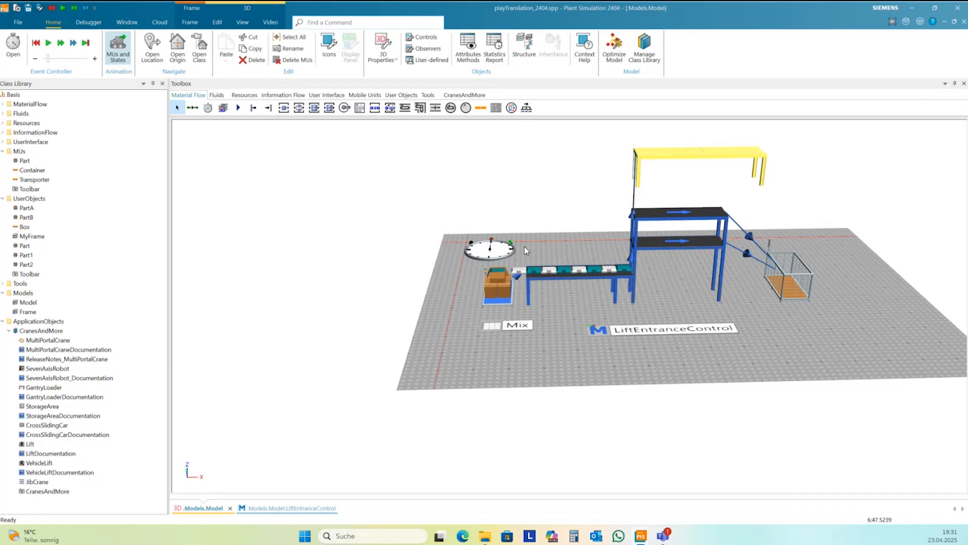
- Reset the simulation and change the else-branch destination in the feeding Conveyor's OnExit method to frame.conveyor, applying the code change
click(35, 43)
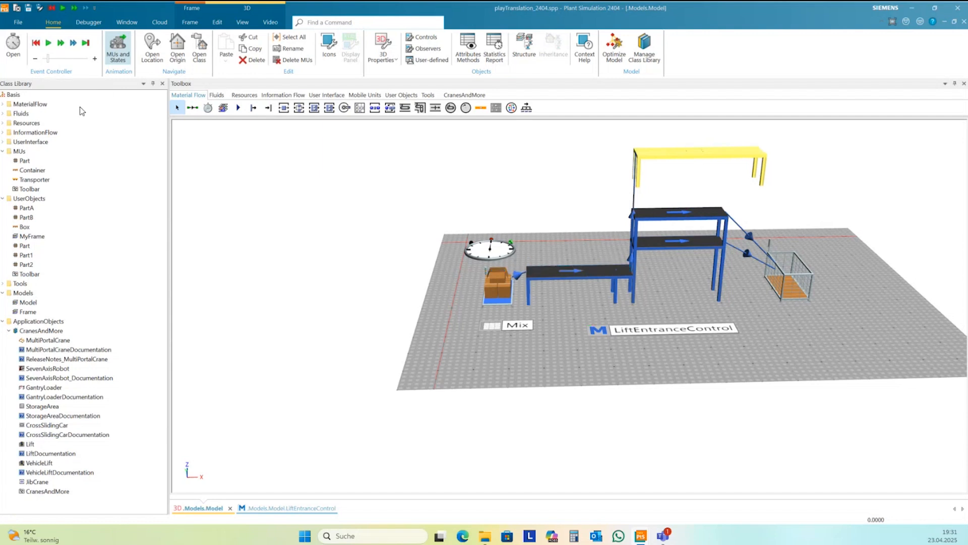
double_click(571, 274)
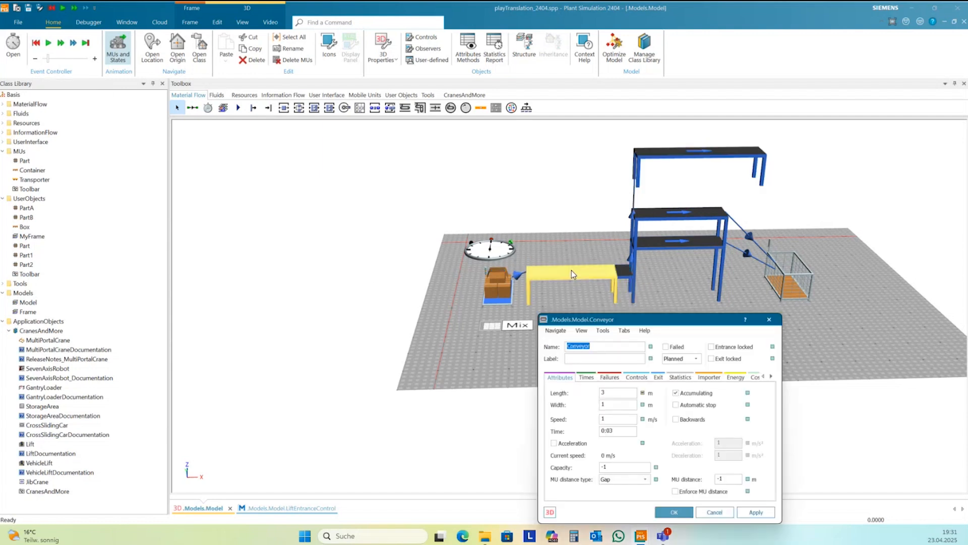
drag(647, 318, 673, 248)
click(663, 308)
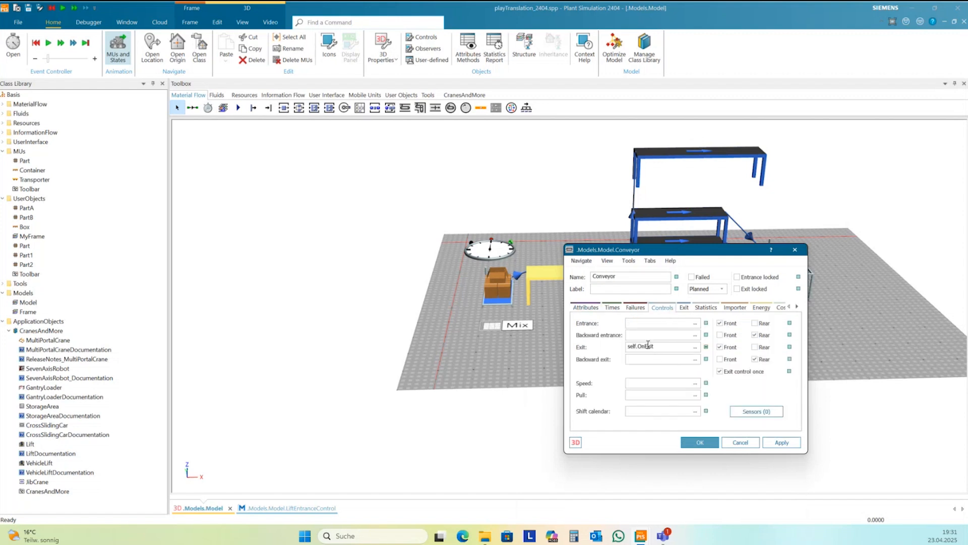
double_click(648, 346)
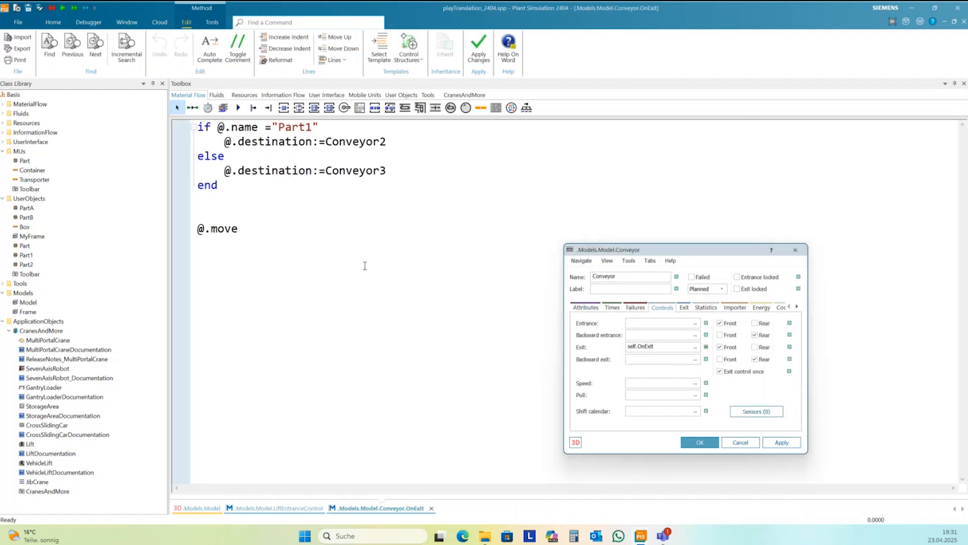
drag(327, 170, 391, 170)
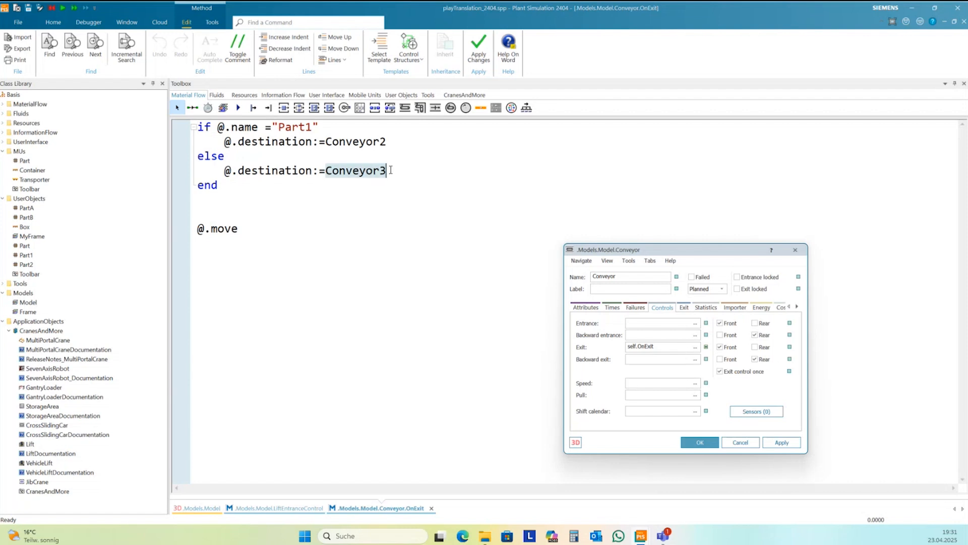
text(frame.convey)
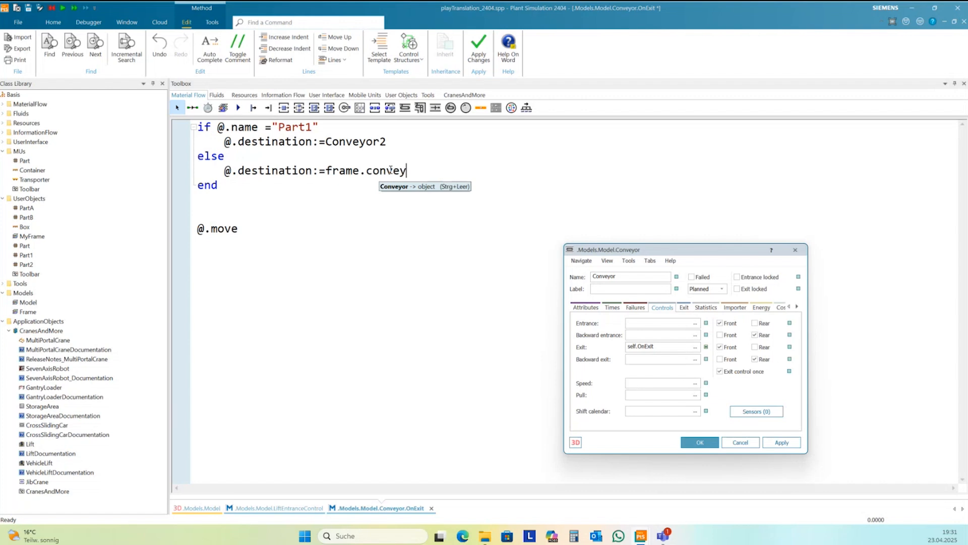
text(or)
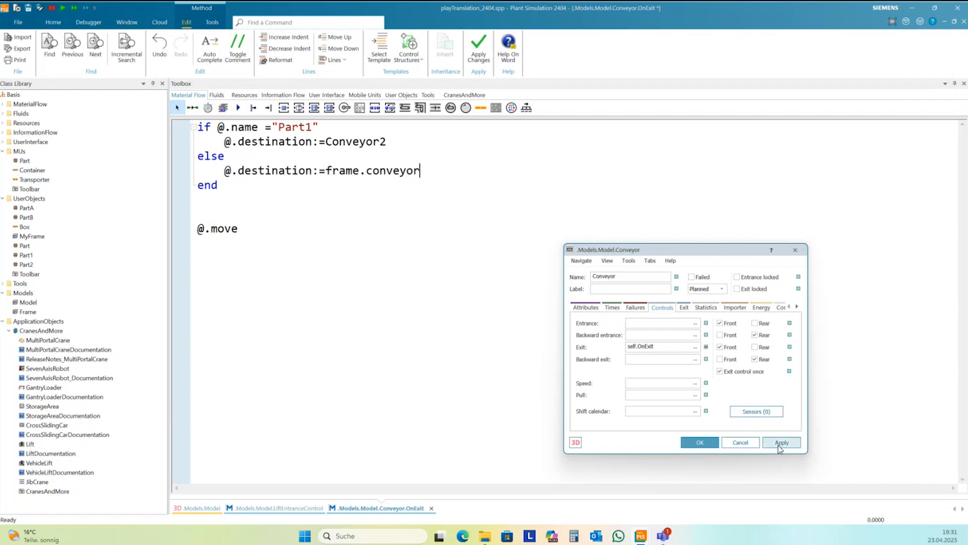
click(700, 442)
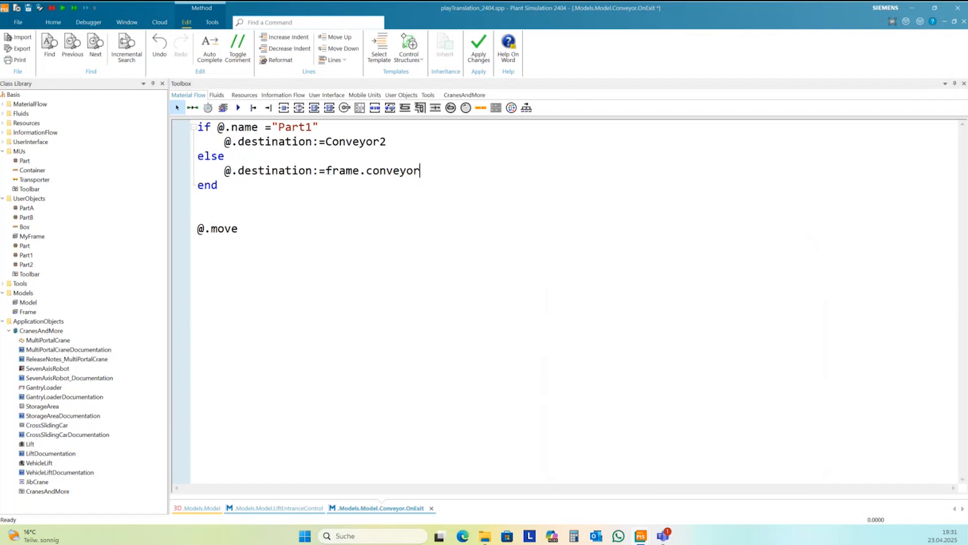
click(964, 22)
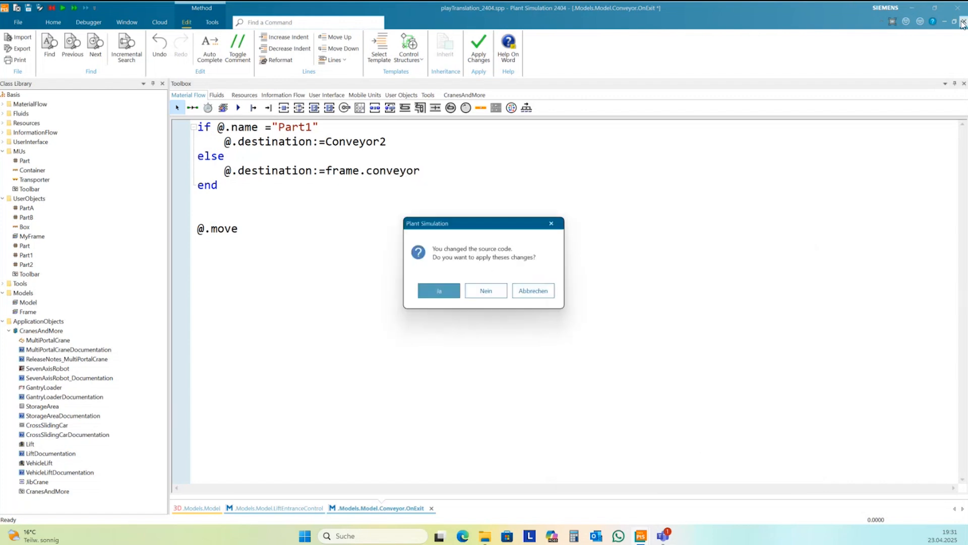
click(452, 293)
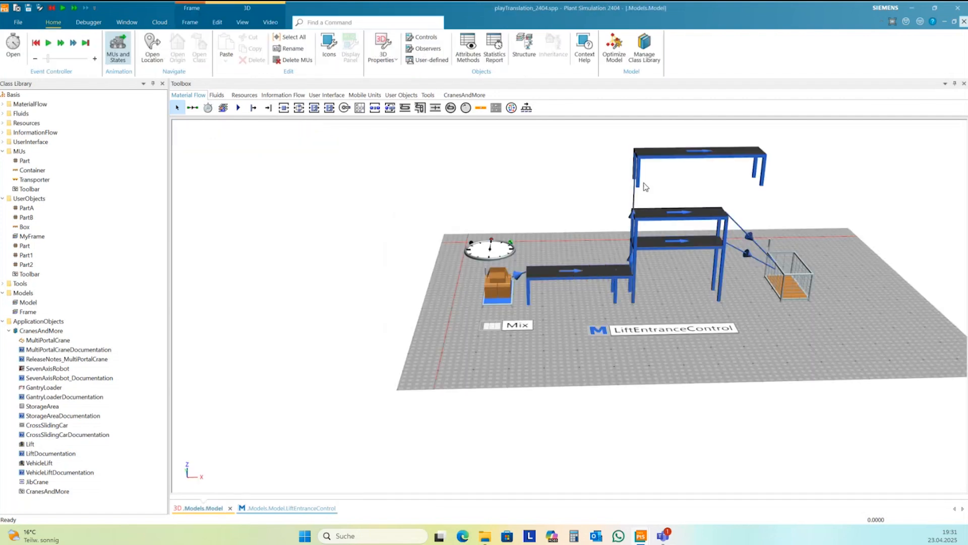
click(661, 247)
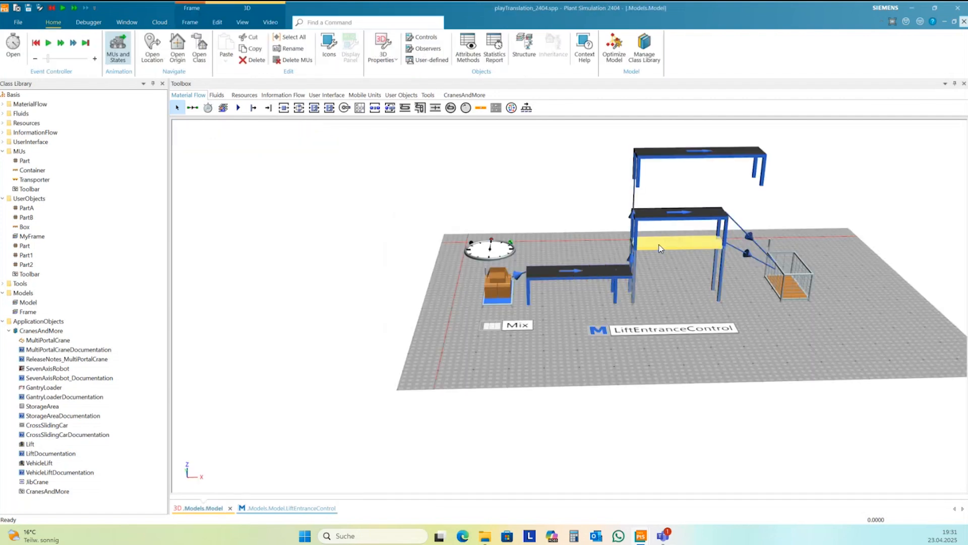
click(641, 186)
click(642, 186)
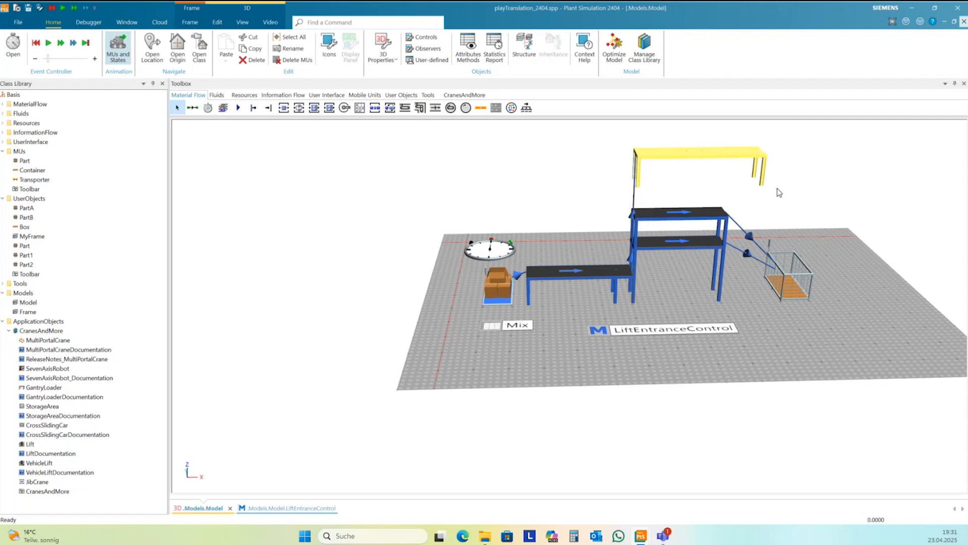
click(609, 276)
click(628, 274)
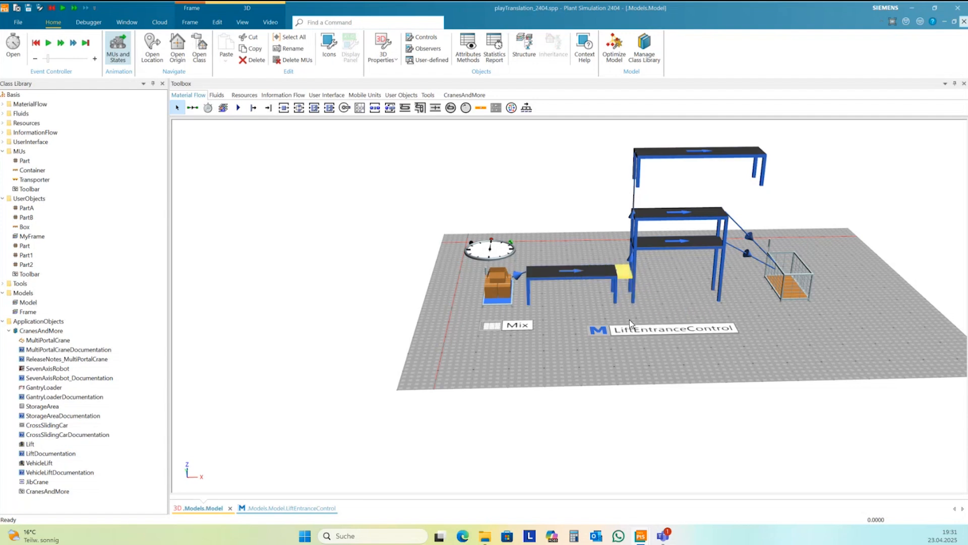
- In LiftEntranceControl, add "+ ?.~._3D.position.z" after the destination's baseHeight in the calculation of h
double_click(600, 331)
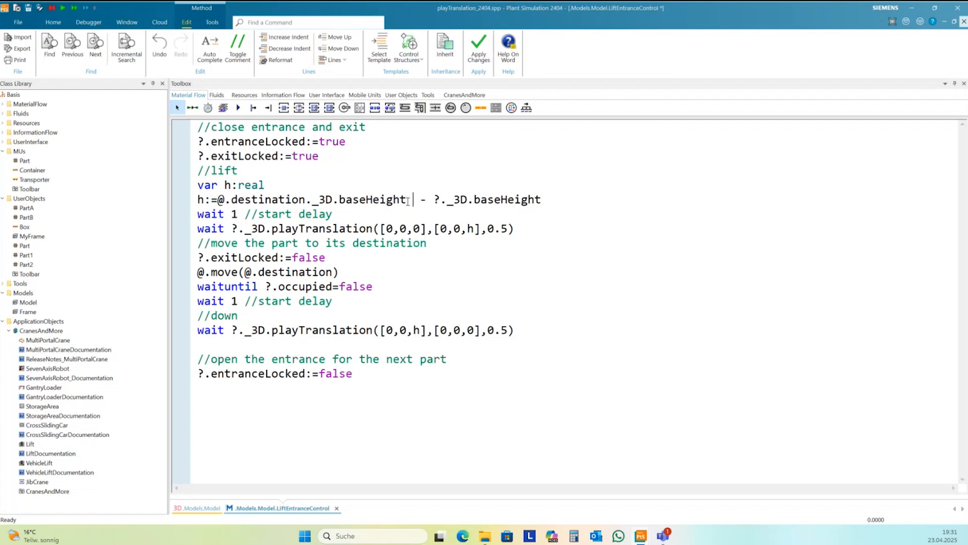
text(+)
text( ?)
text(.    +)
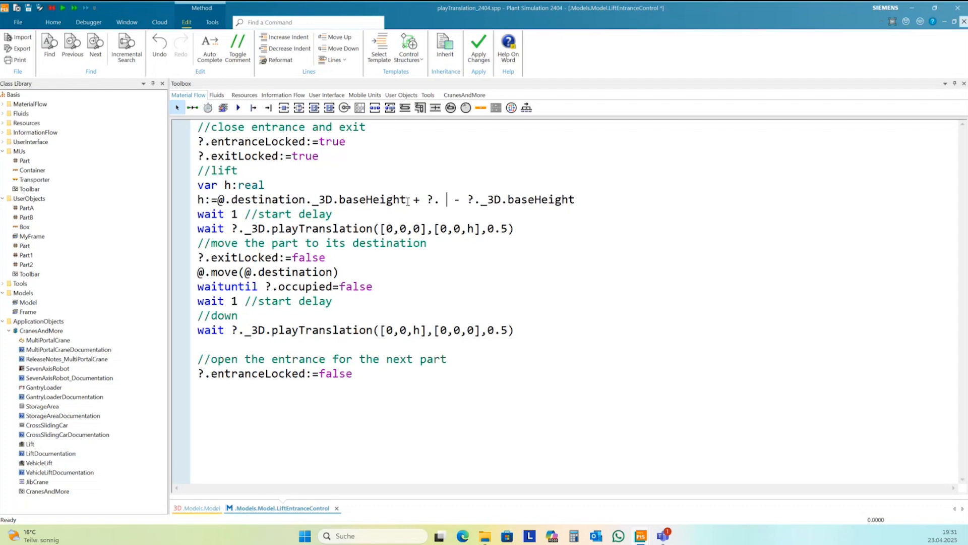
key(BackSpace)
key(BackSpace)
key(BackSpace)
key(BackSpace)
key(BackSpace)
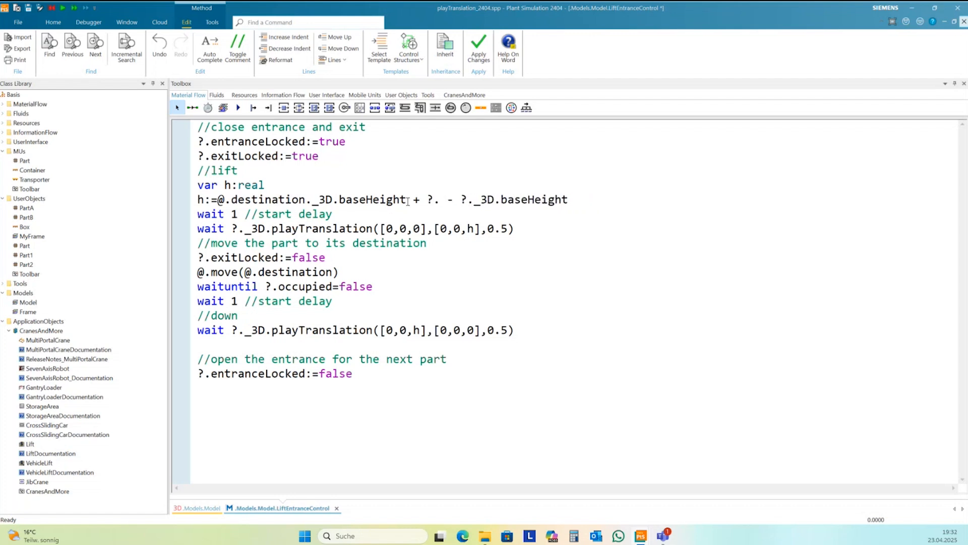
text(~)
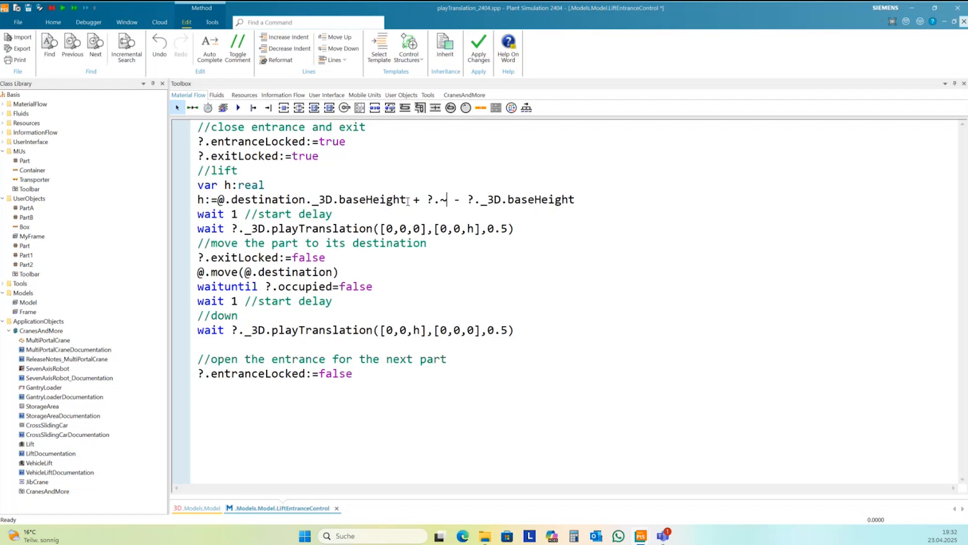
text(.)
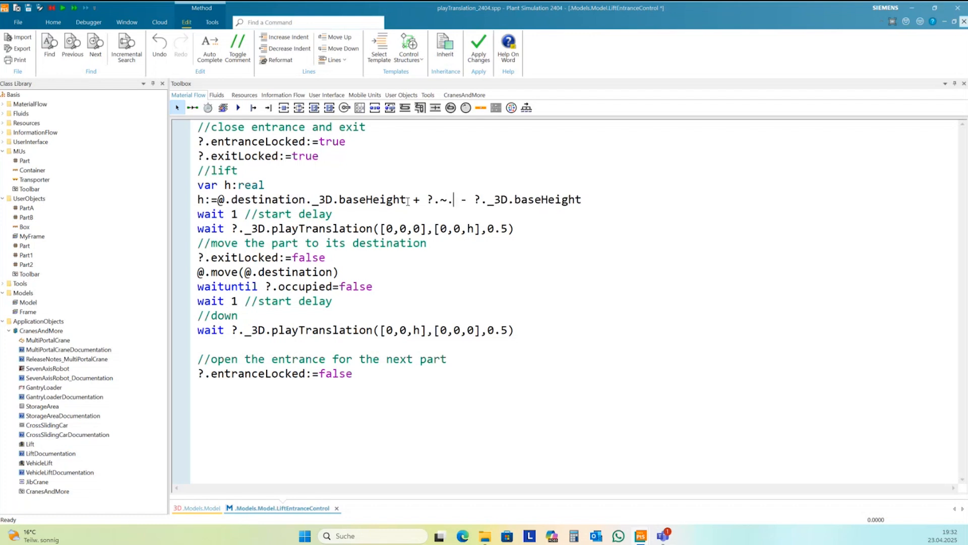
text(_)
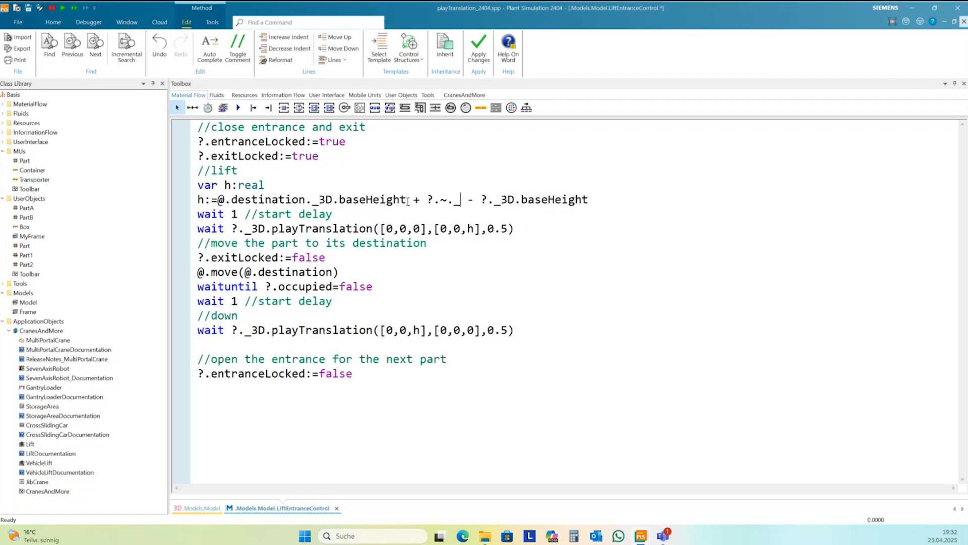
text(3D.position.)
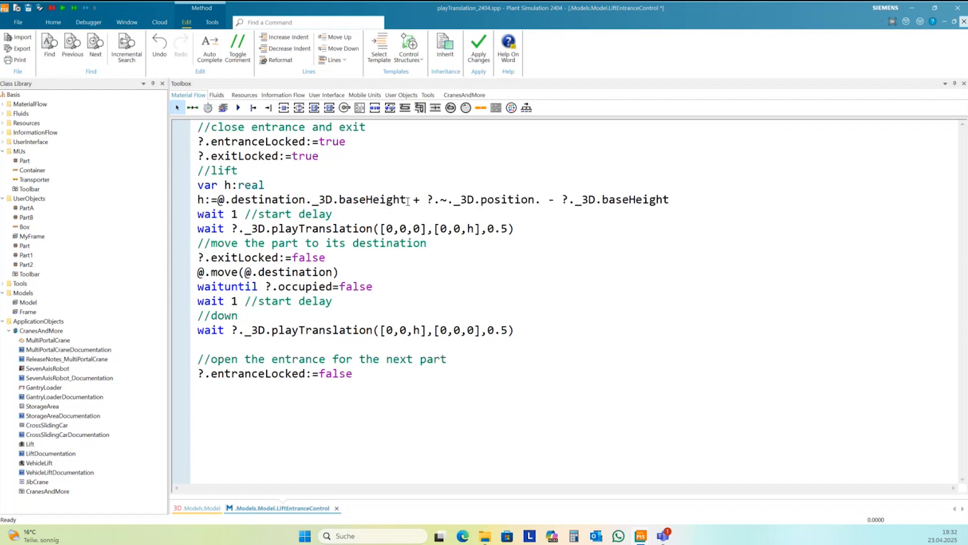
text(z)
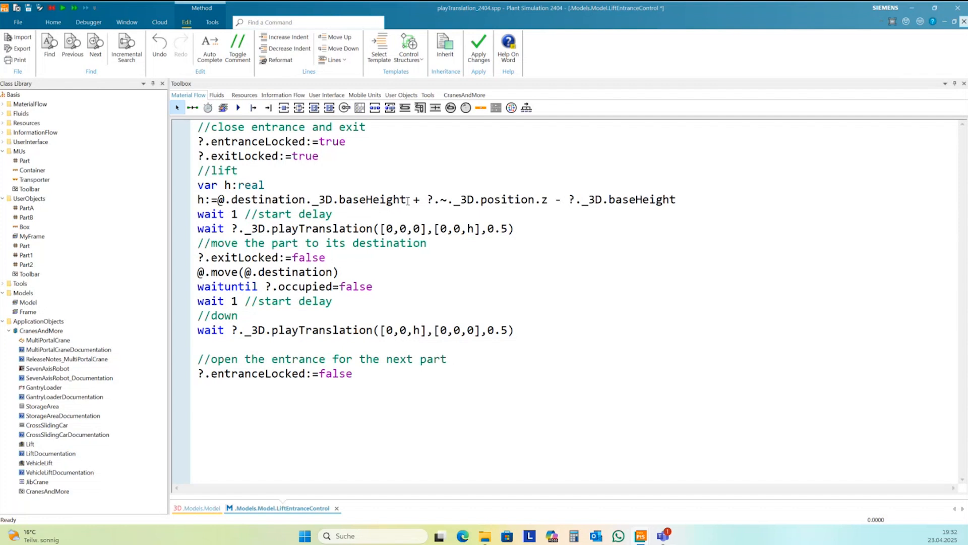
- Enclose the destination baseHeight and position.z sum in parentheses before the subtraction, apply the code changes and close the method
click(218, 199)
text(()
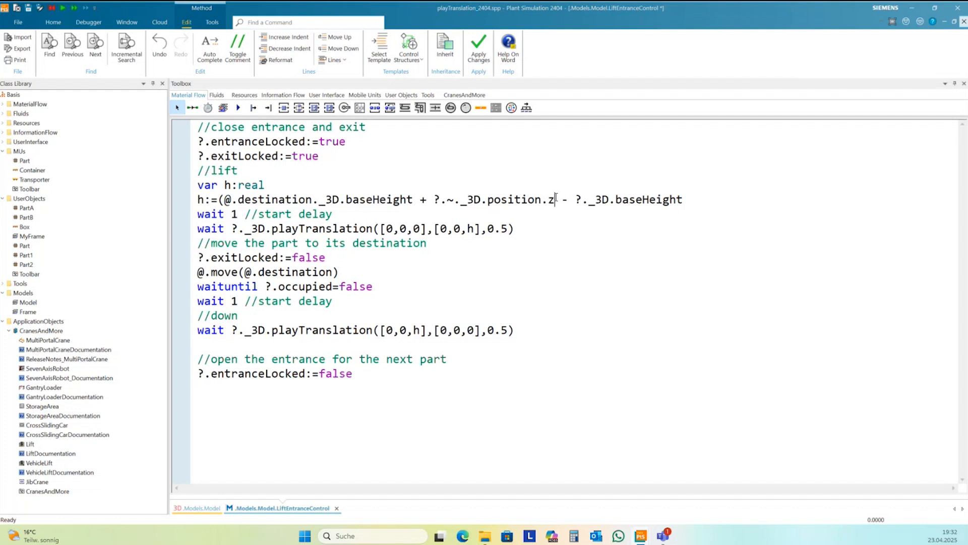
text())
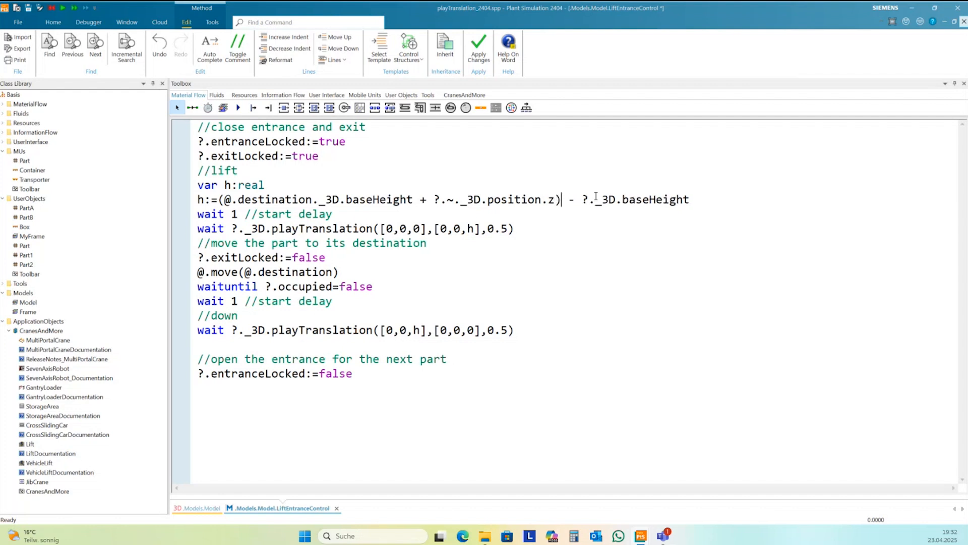
click(638, 236)
click(478, 49)
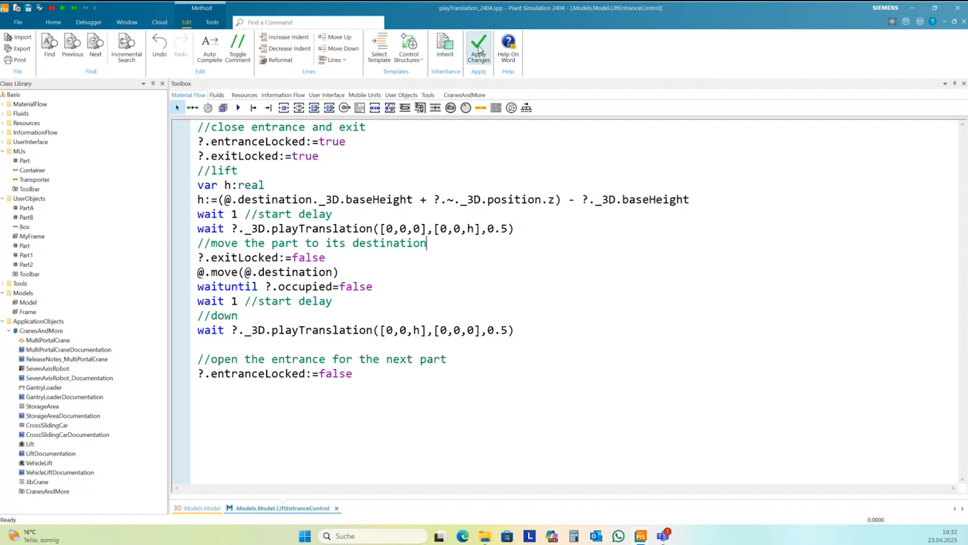
click(963, 22)
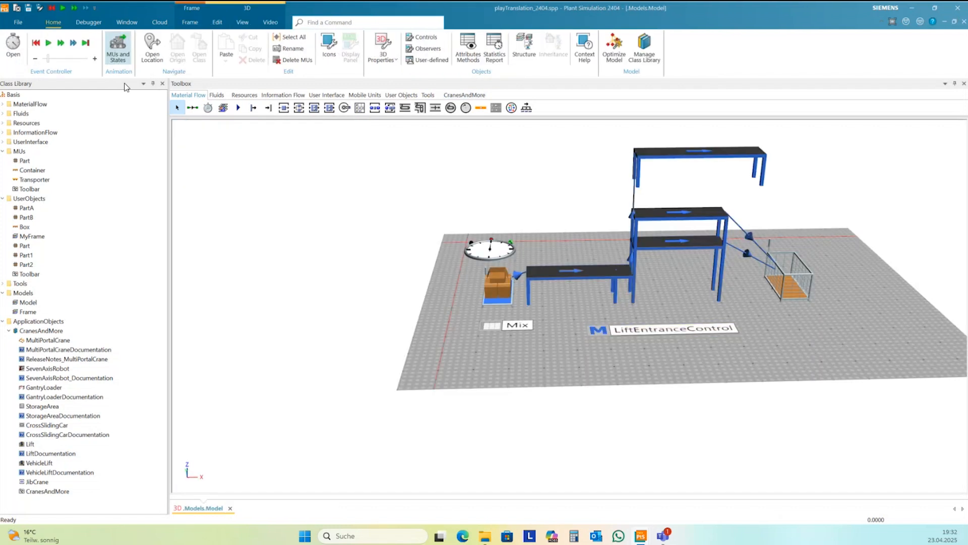
- Run the simulation to test the lift to the raised frame conveyor, stop it and review the LiftEntranceControl code
click(49, 42)
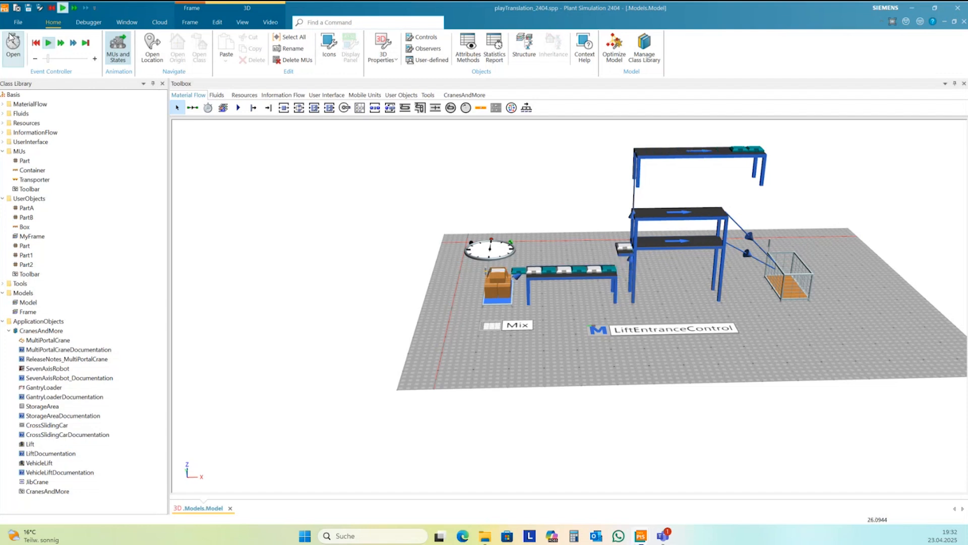
click(48, 44)
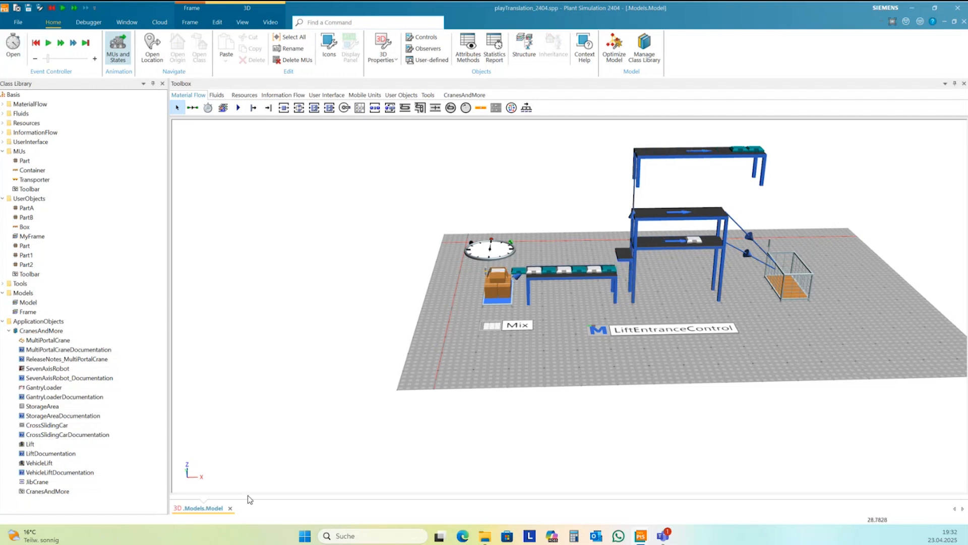
double_click(605, 332)
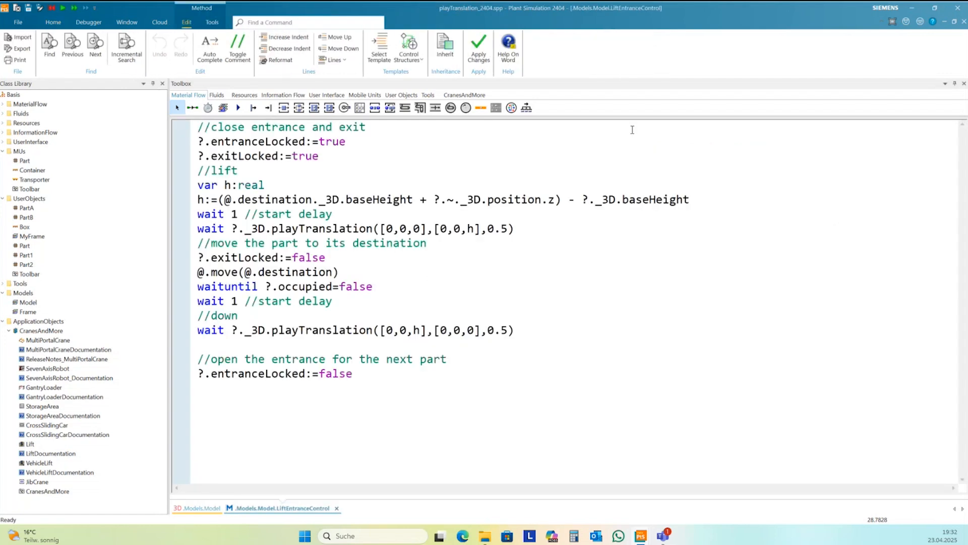
click(964, 22)
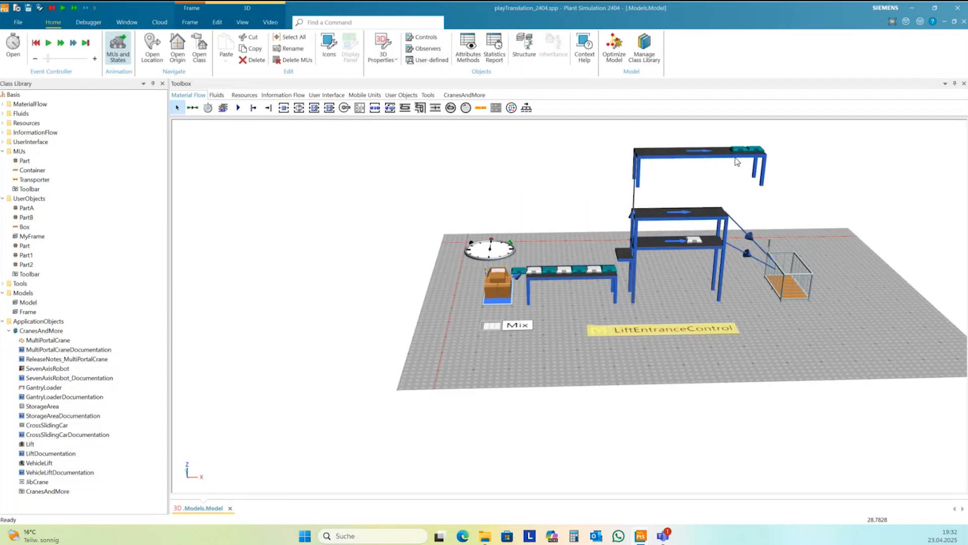
- Connect the conveyor of the raised frame to the Drain with a Connector
click(193, 107)
click(704, 151)
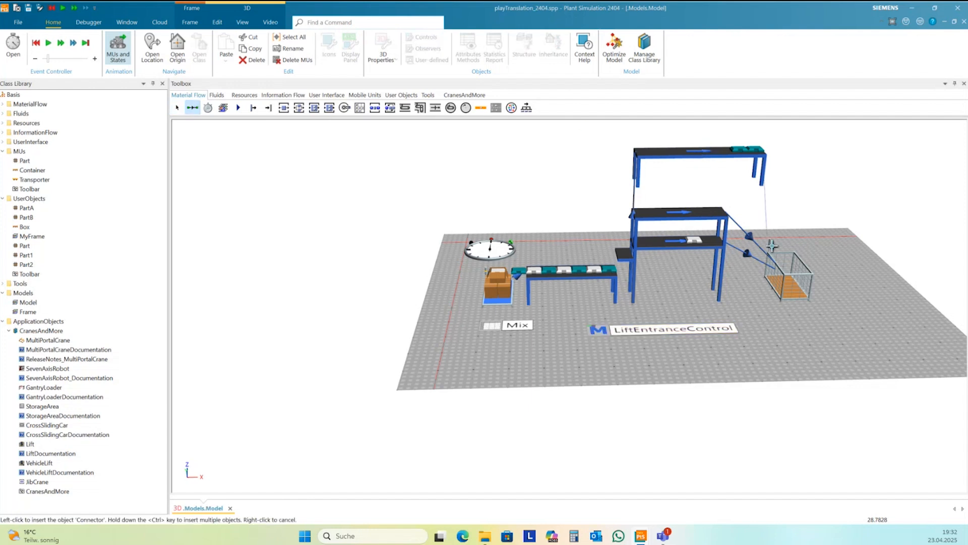
click(785, 261)
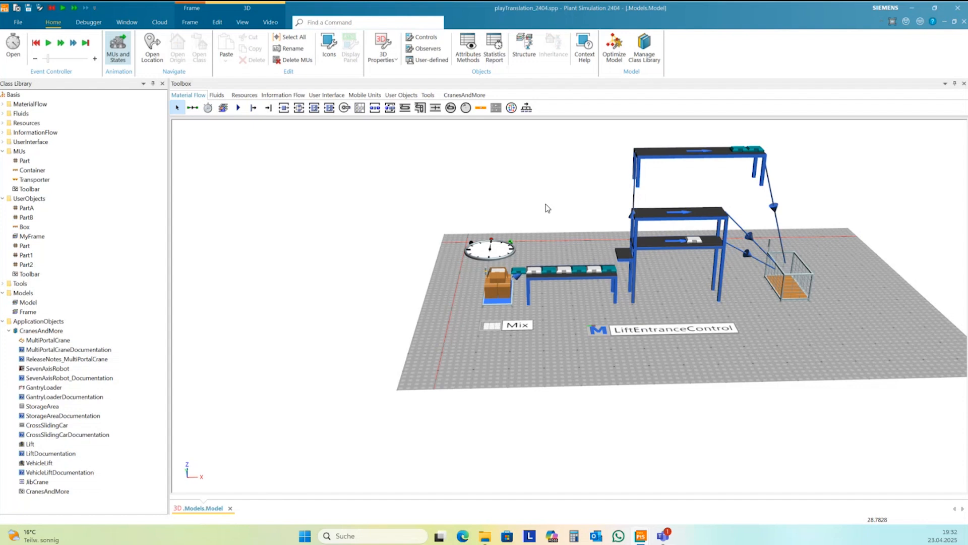
- In LiftEntranceControl, replace "?" before ".~._3D.position.z" with "@.destination", apply the code changes, close the method and reset the simulation
double_click(597, 327)
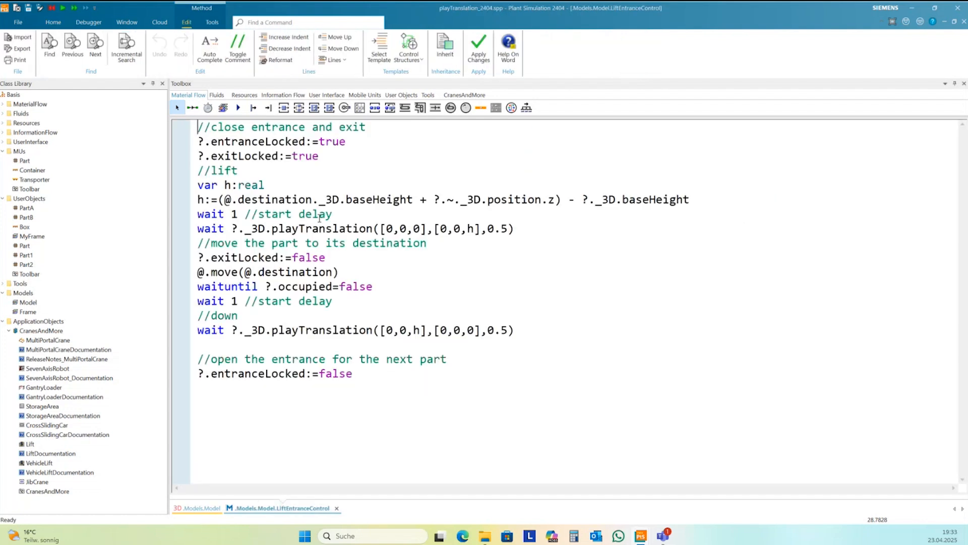
double_click(437, 200)
drag(225, 199, 314, 199)
key(ctrl+c)
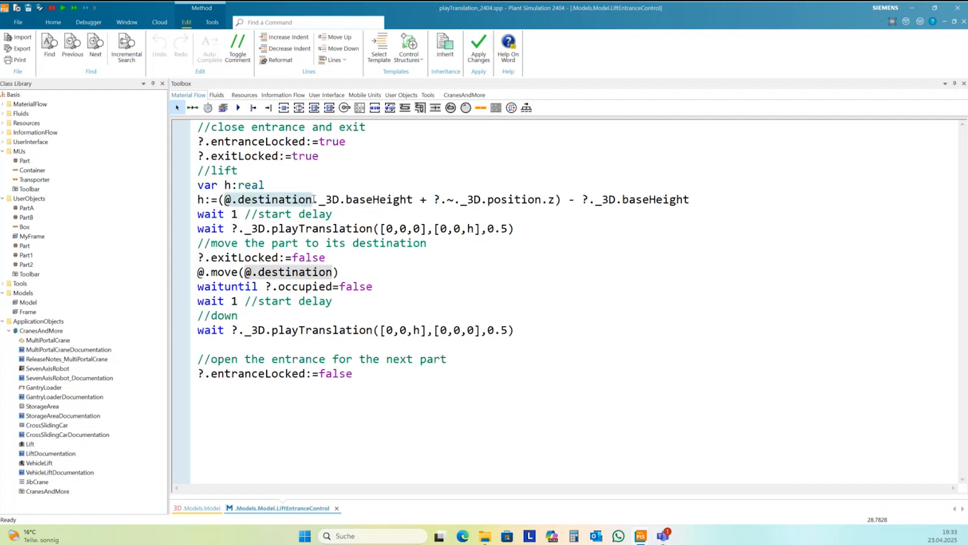
click(437, 200)
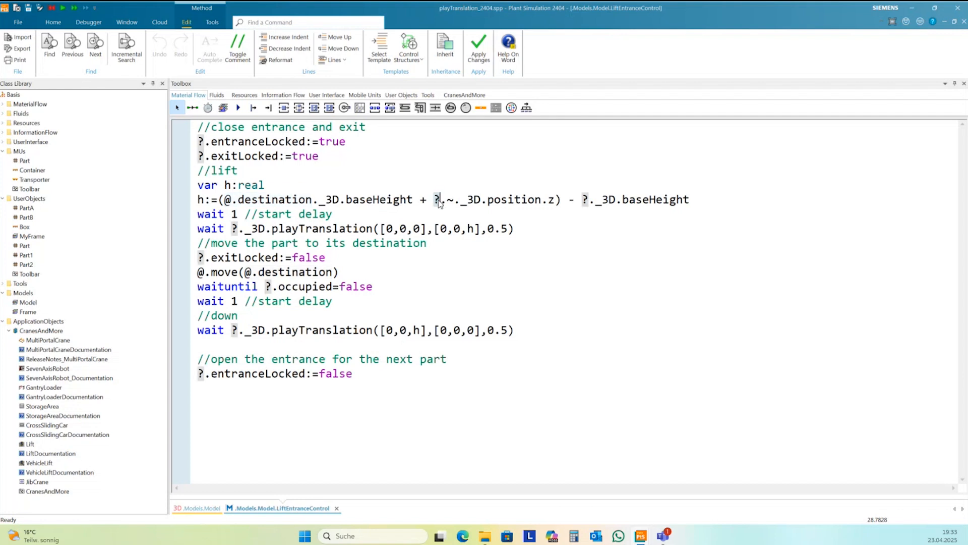
key(ctrl+v)
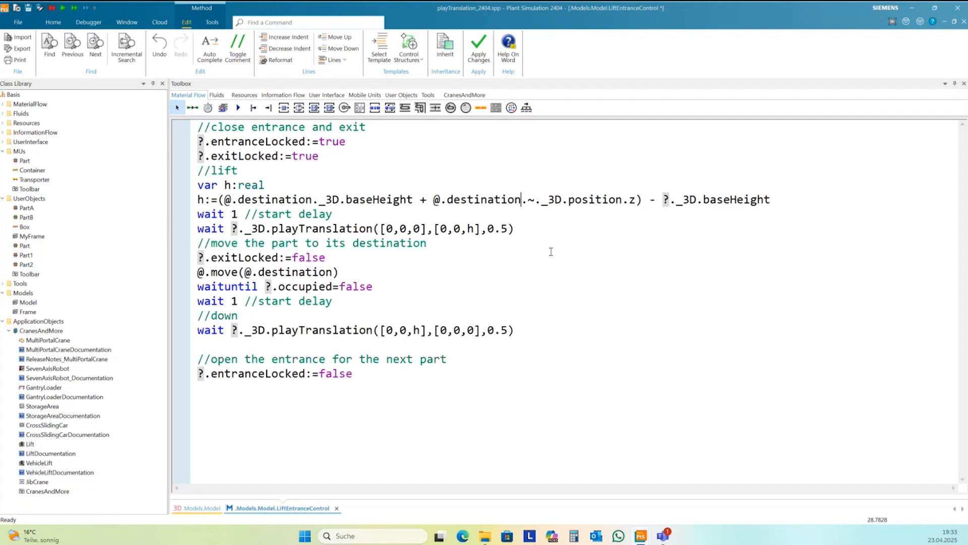
click(479, 46)
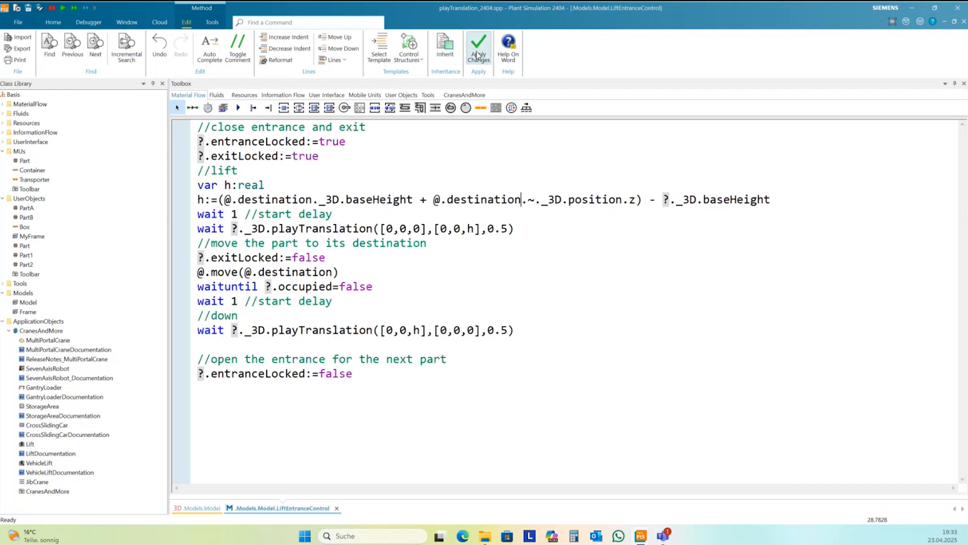
click(963, 22)
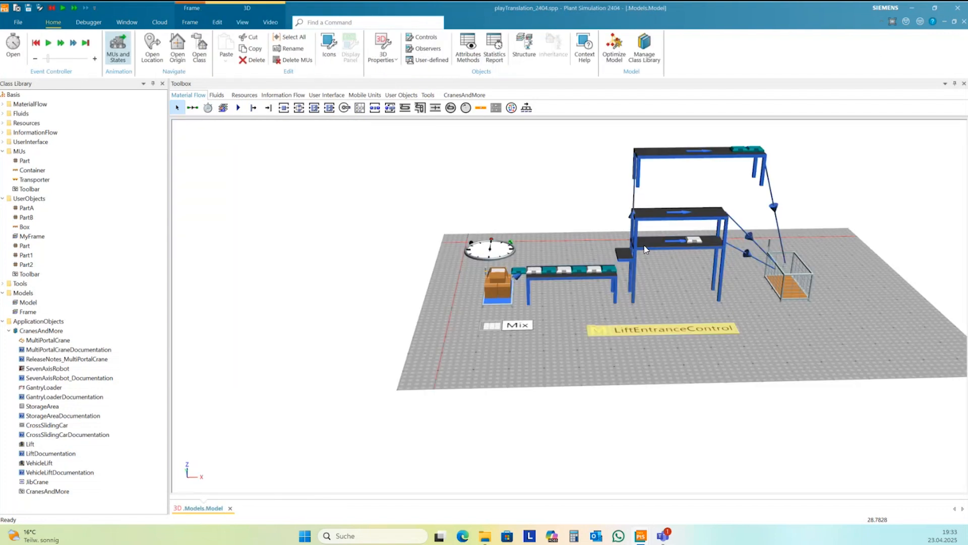
click(40, 45)
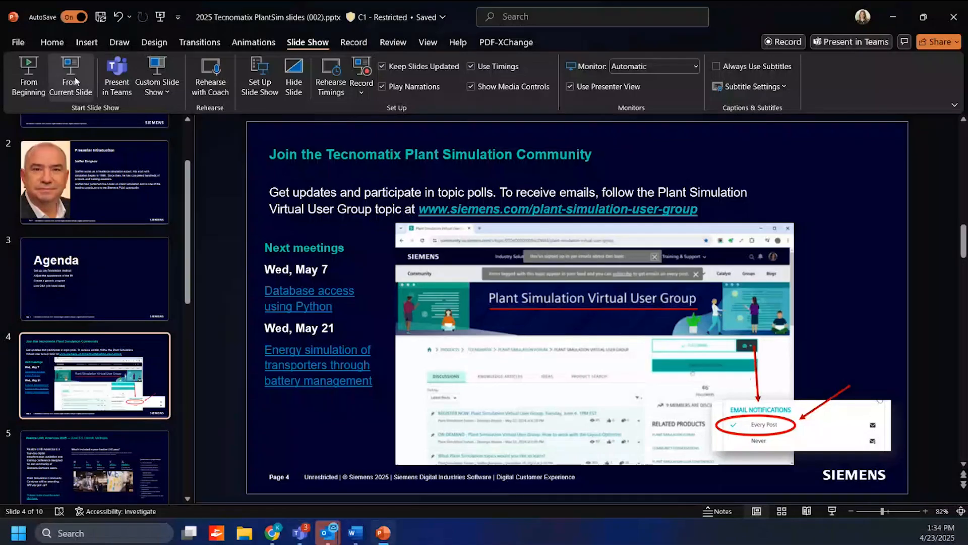
- Switch to PowerPoint and start the slide show from the current slide about the Plant Simulation community
click(74, 81)
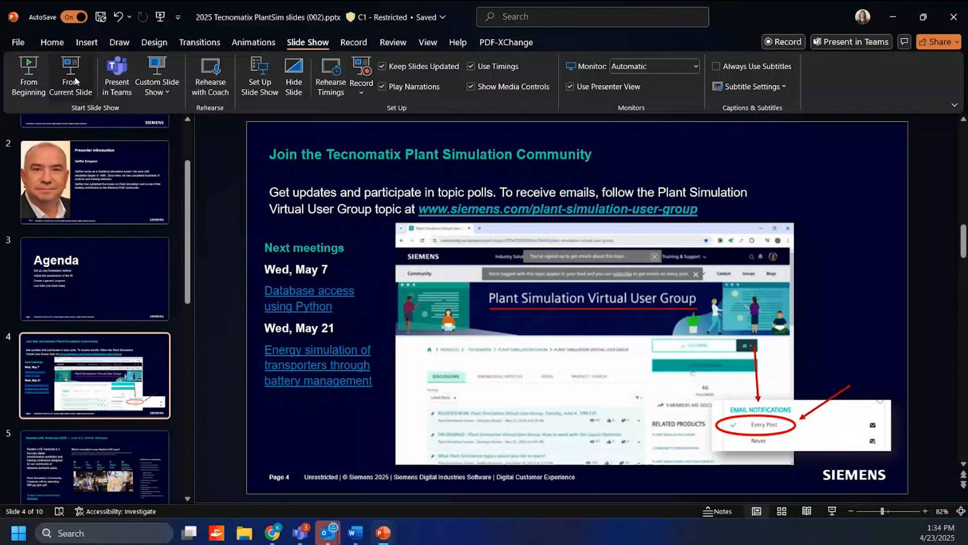
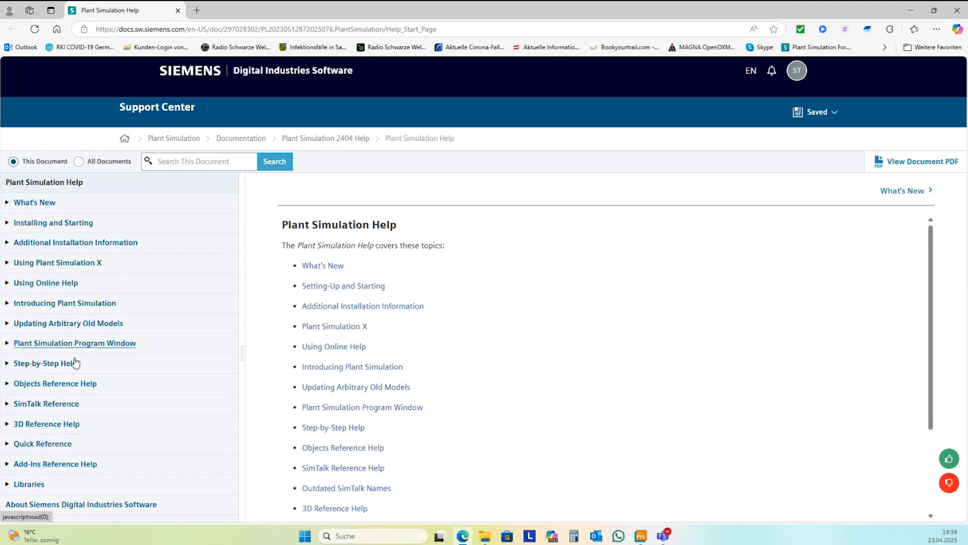
- In the Plant Simulation Help in the browser, look through the Step-by-Step Help topics and open Getting to Know Plant Simulation
click(7, 363)
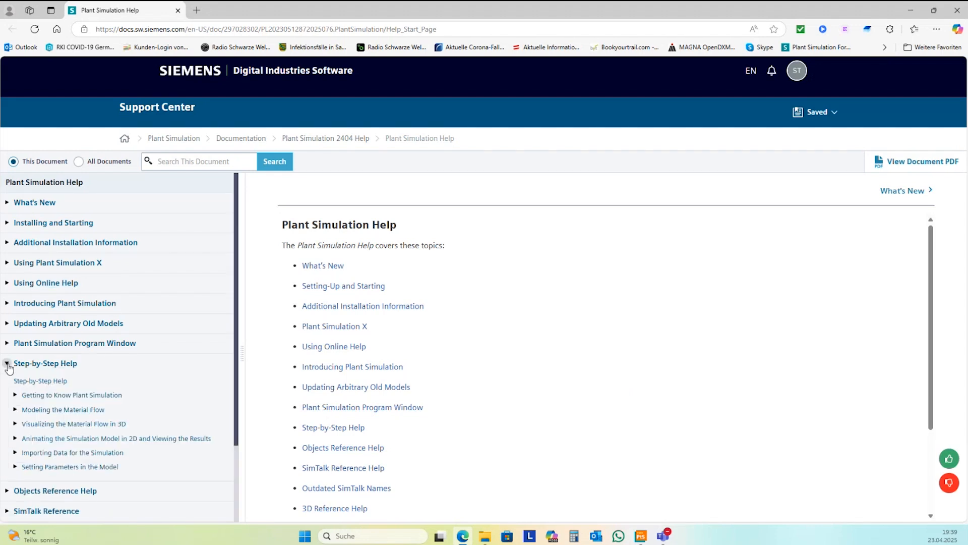
click(39, 382)
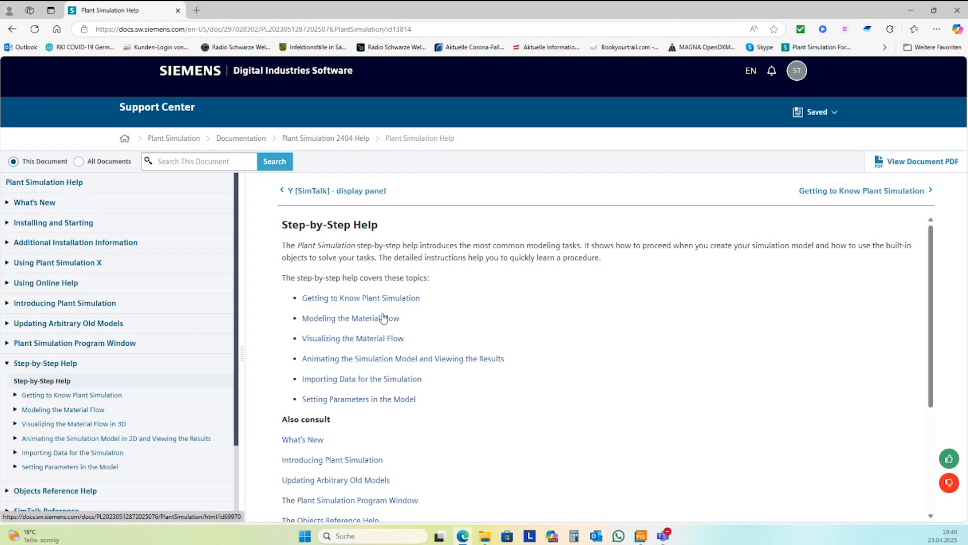
scroll(384, 318, down, 2)
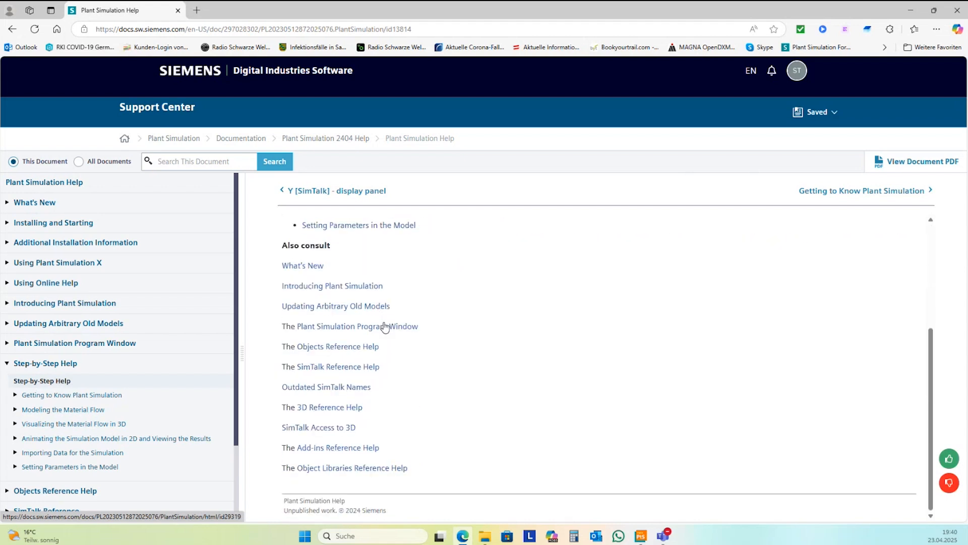
scroll(417, 357, up, 1)
scroll(417, 356, up, 2)
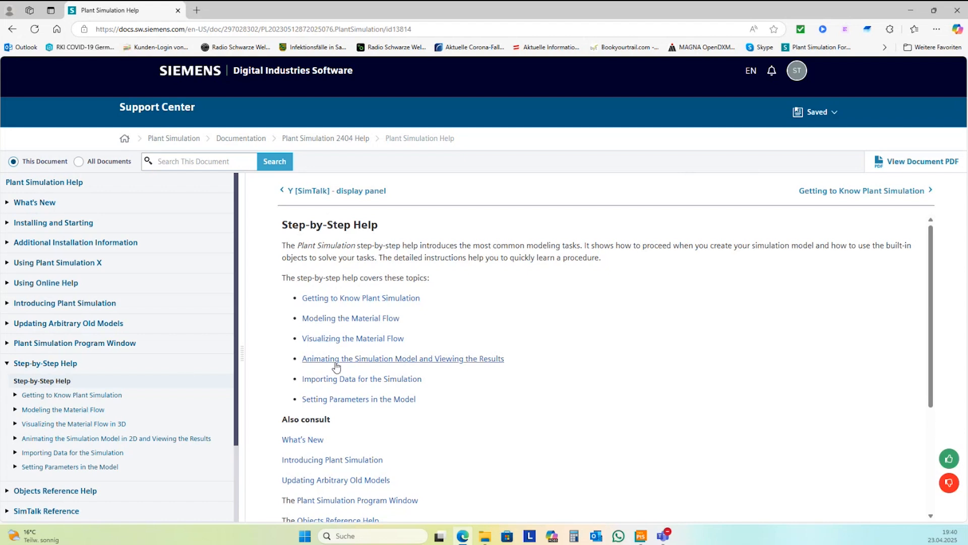
scroll(336, 366, down, 3)
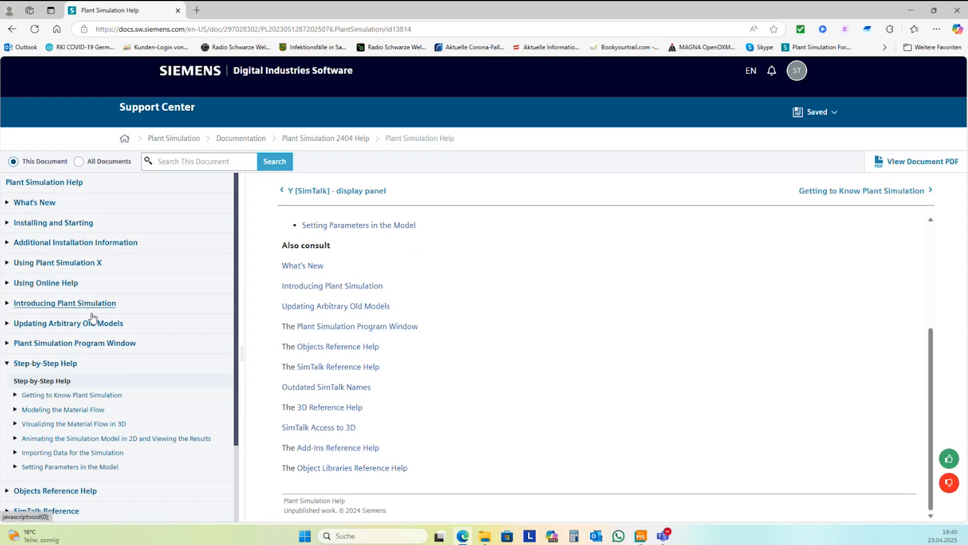
click(75, 395)
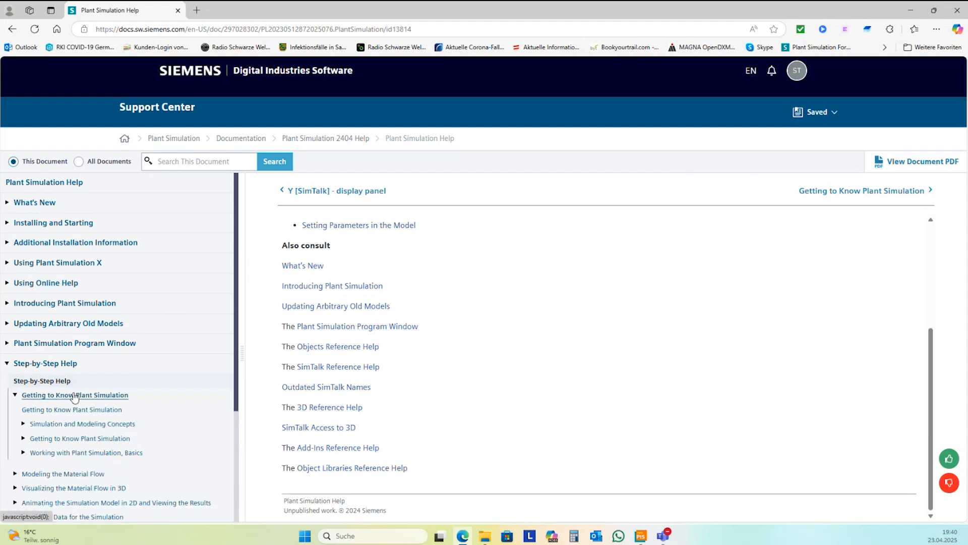
click(94, 409)
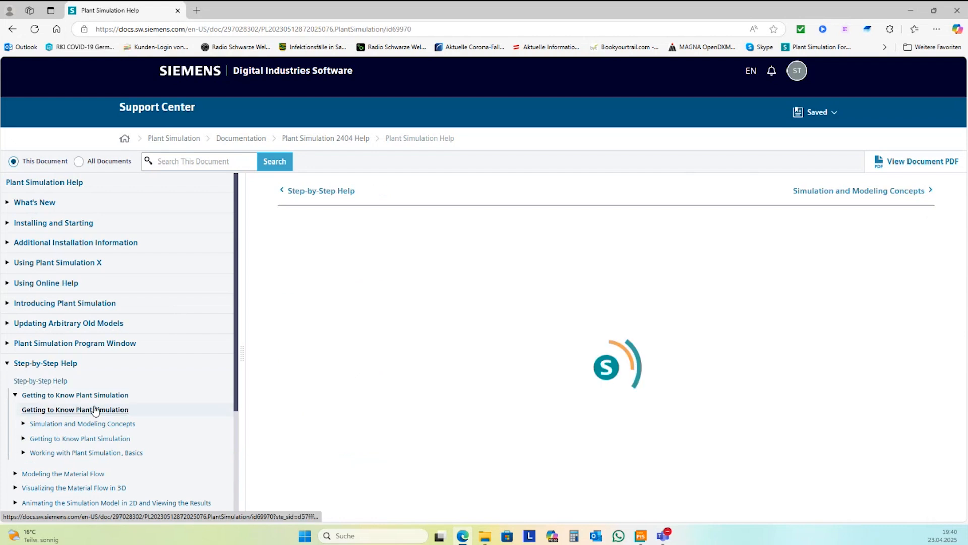
click(358, 267)
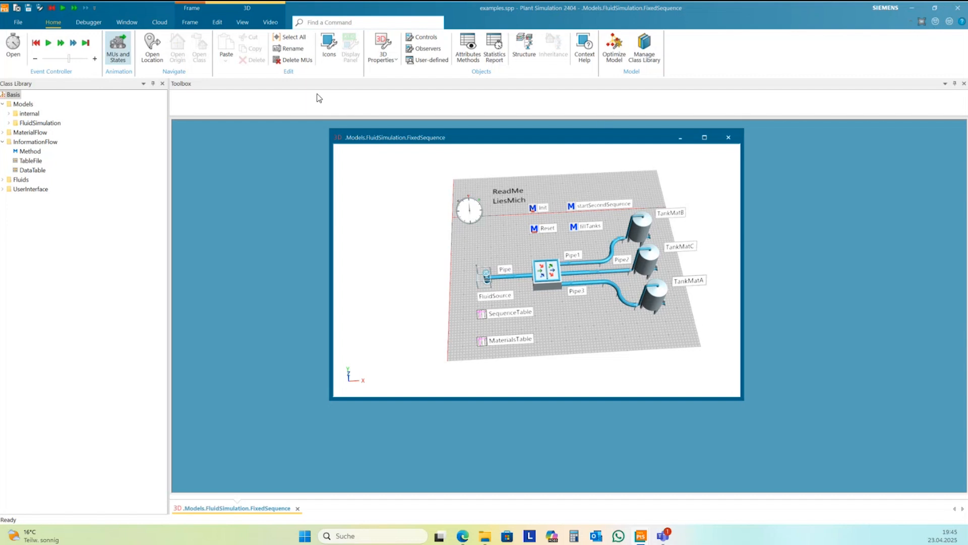
- Try to close the examples.spp model while saving it
click(18, 22)
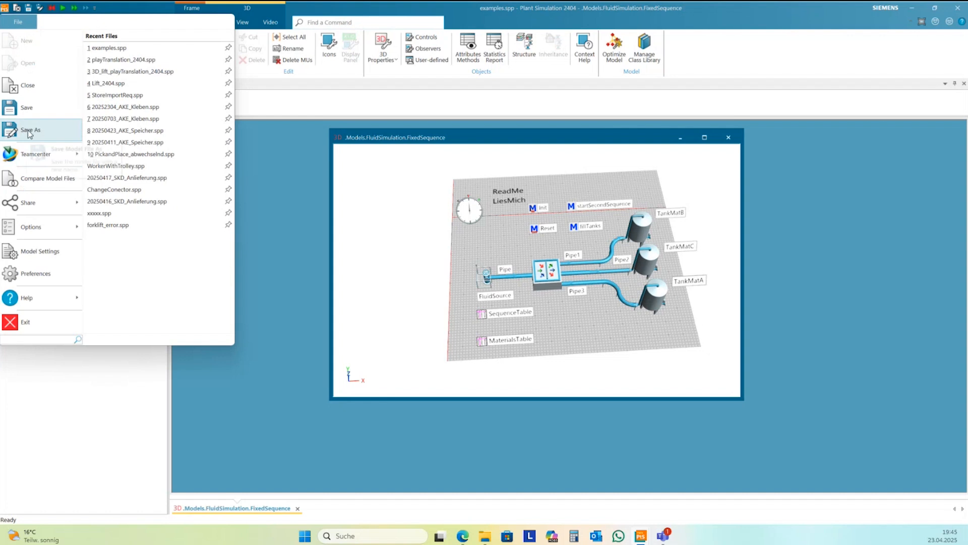
click(31, 89)
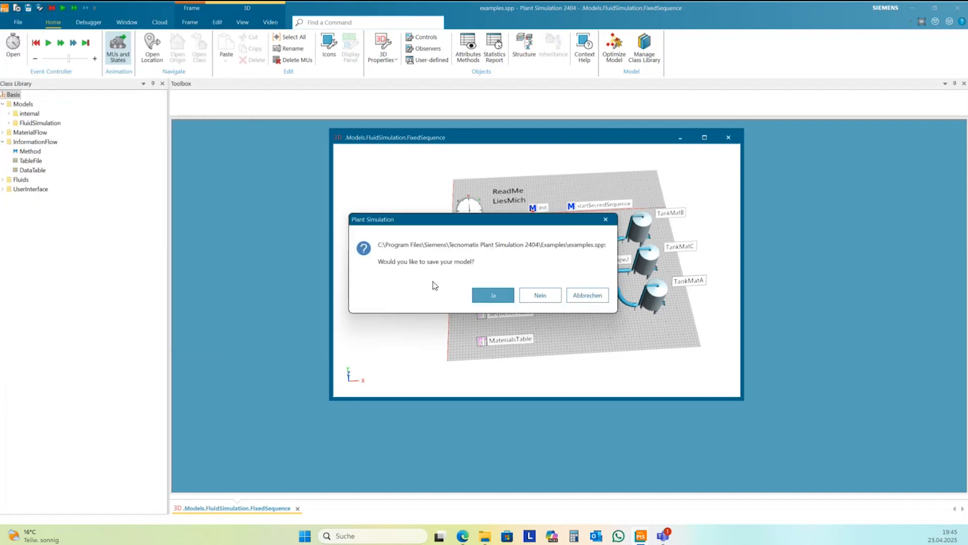
click(502, 297)
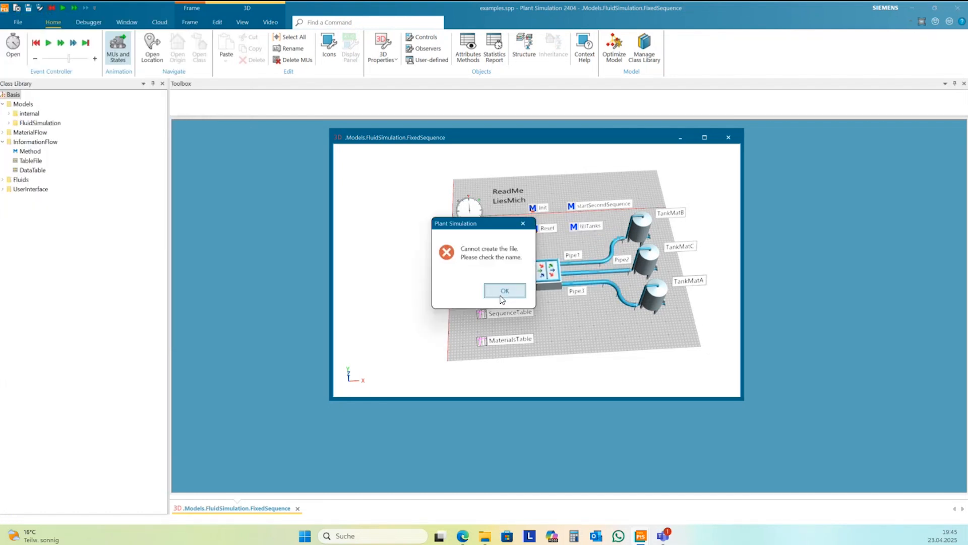
click(502, 298)
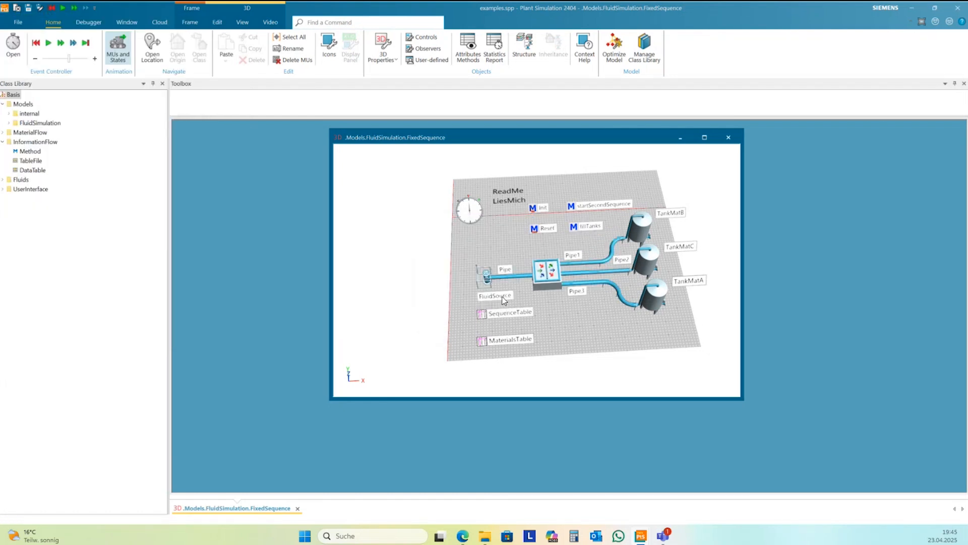
- Close examples.spp without saving and create a new 3D model
click(18, 23)
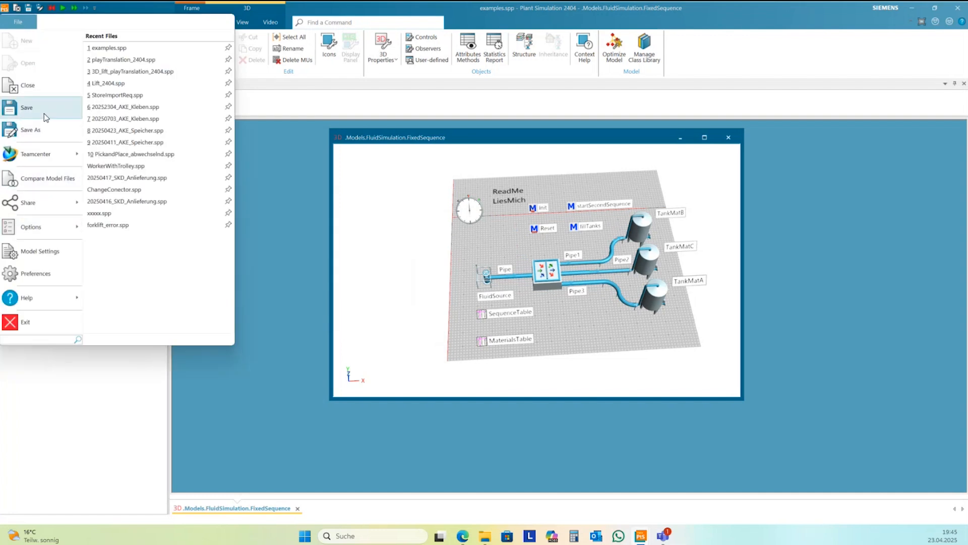
click(35, 90)
click(541, 297)
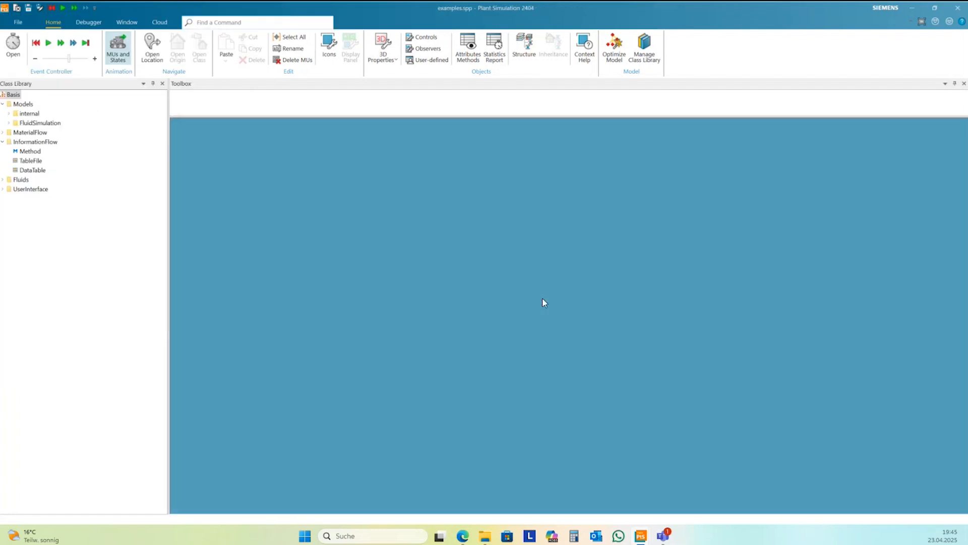
click(253, 326)
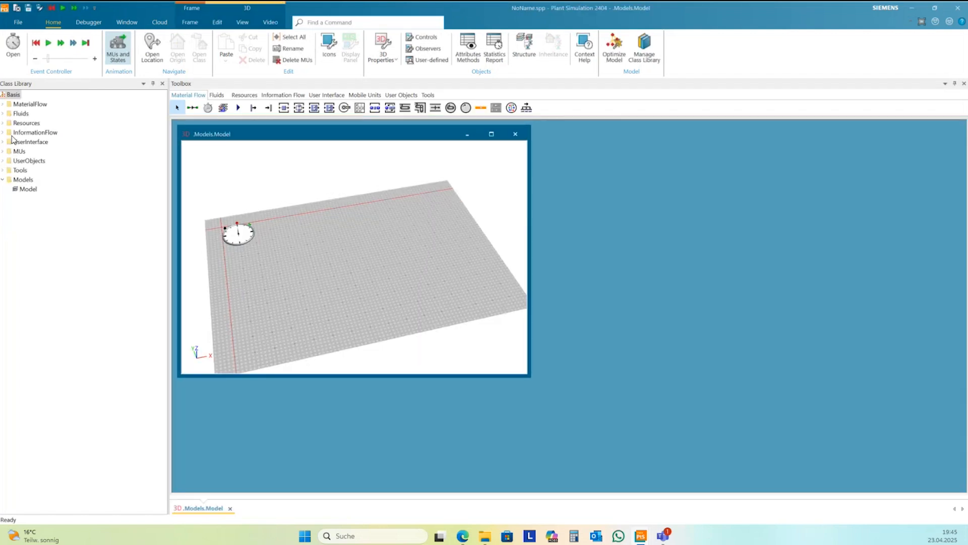
- Duplicate the Part class from the MUs folder and open the duplicate in an enlarged 3D window
click(4, 151)
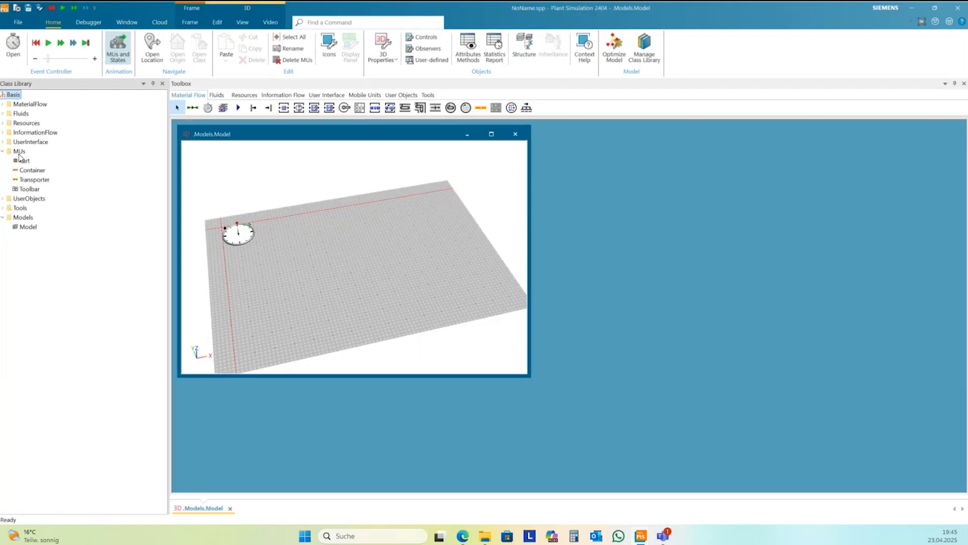
right_click(20, 159)
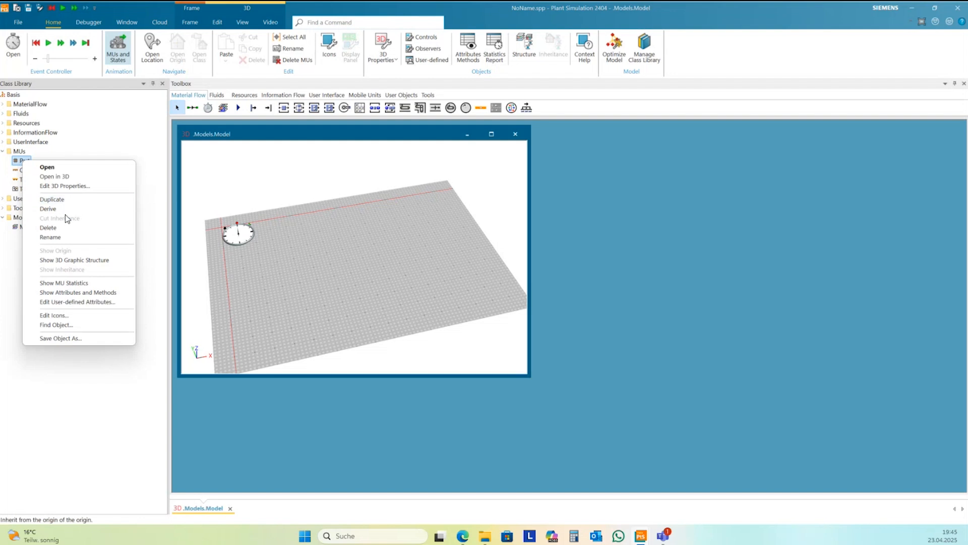
click(61, 201)
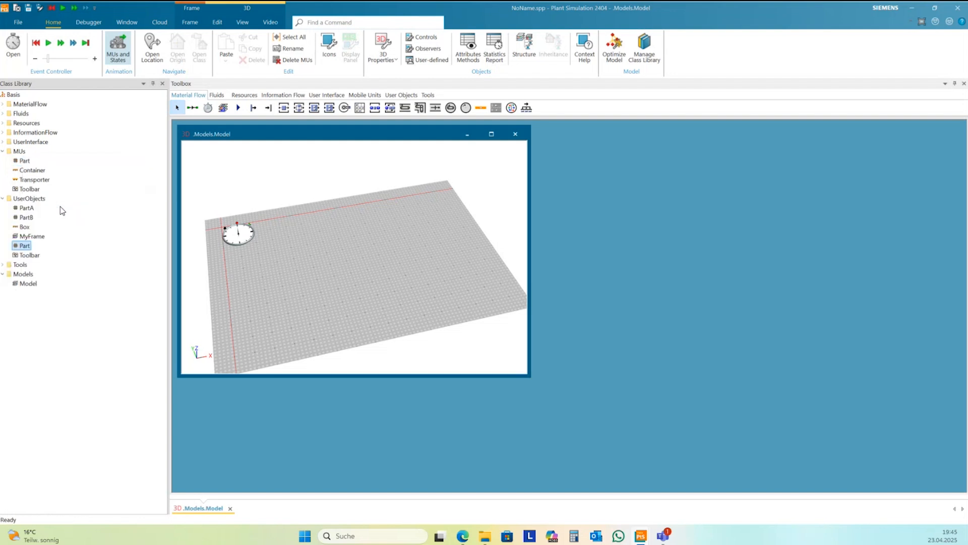
right_click(27, 250)
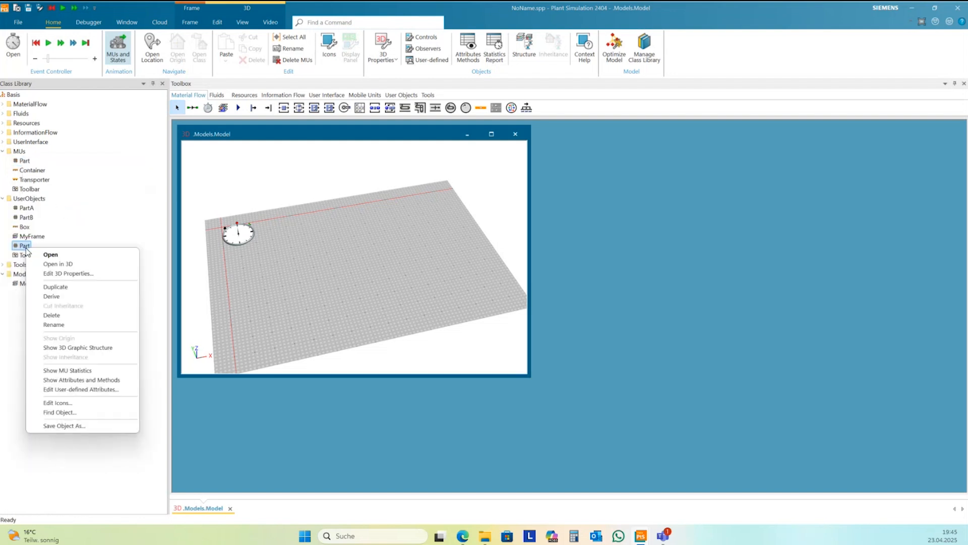
click(73, 265)
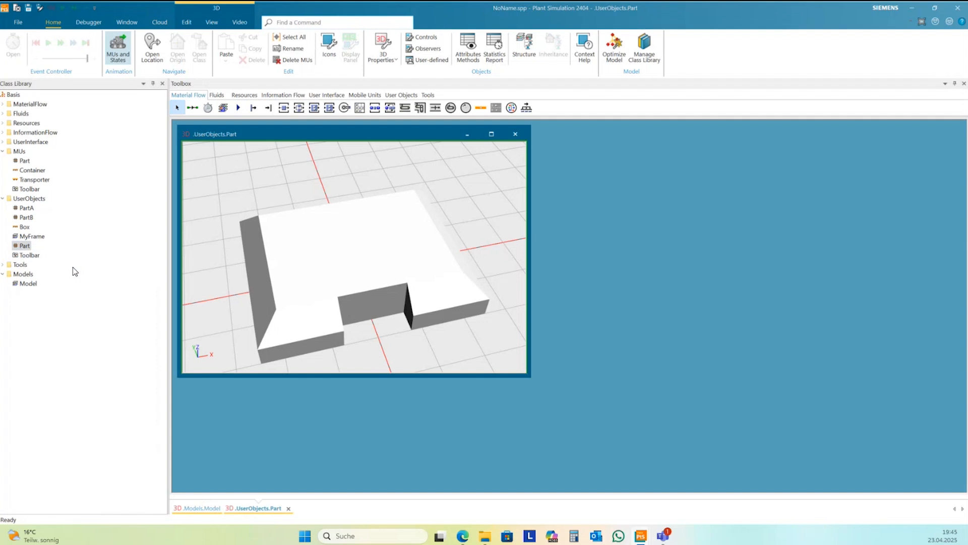
drag(529, 376, 747, 447)
scroll(705, 435, down, 8)
right_drag(567, 340, 394, 225)
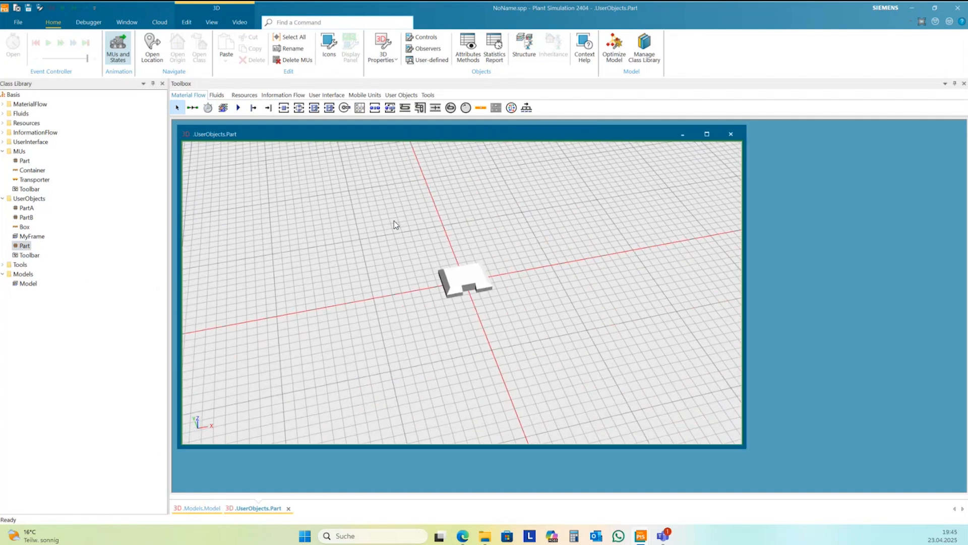
- Exchange the duplicated Part's graphics with Box200x150x117.s3d from the Containers folder, using the graphic dimensions as physical dimensions
right_click(512, 253)
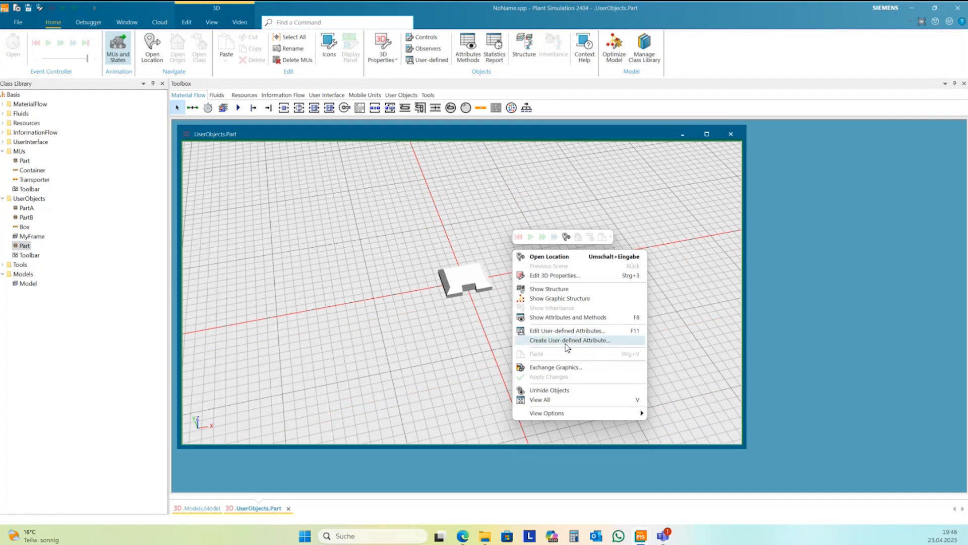
click(563, 368)
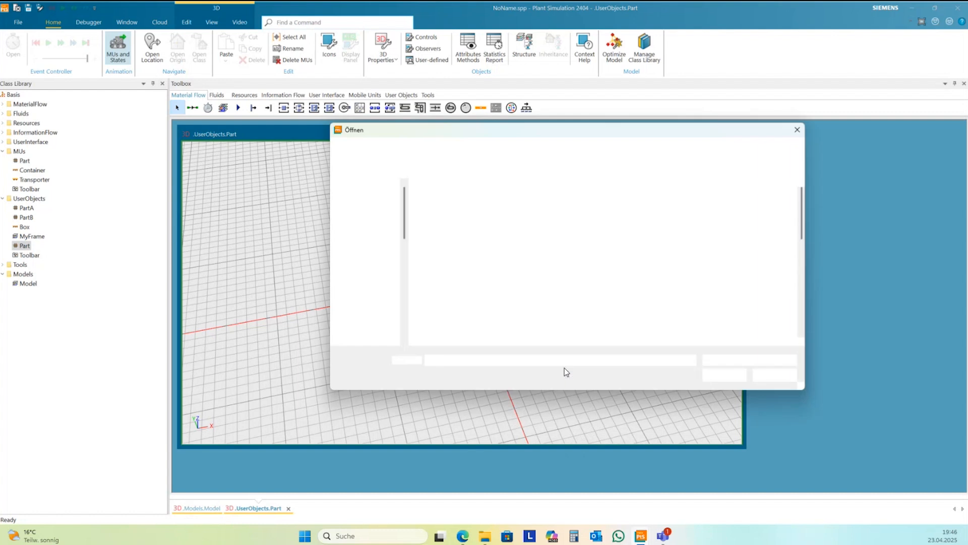
drag(607, 142, 788, 152)
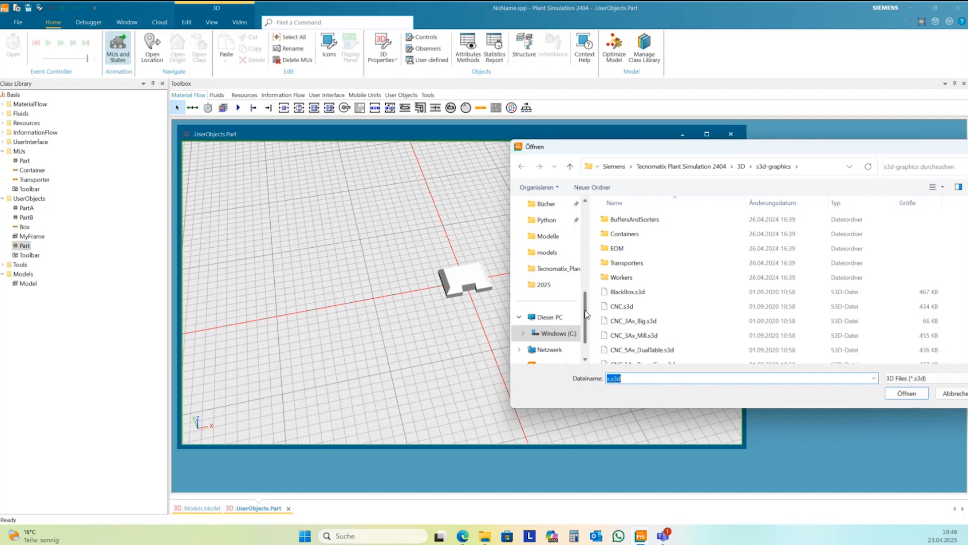
scroll(586, 313, down, 2)
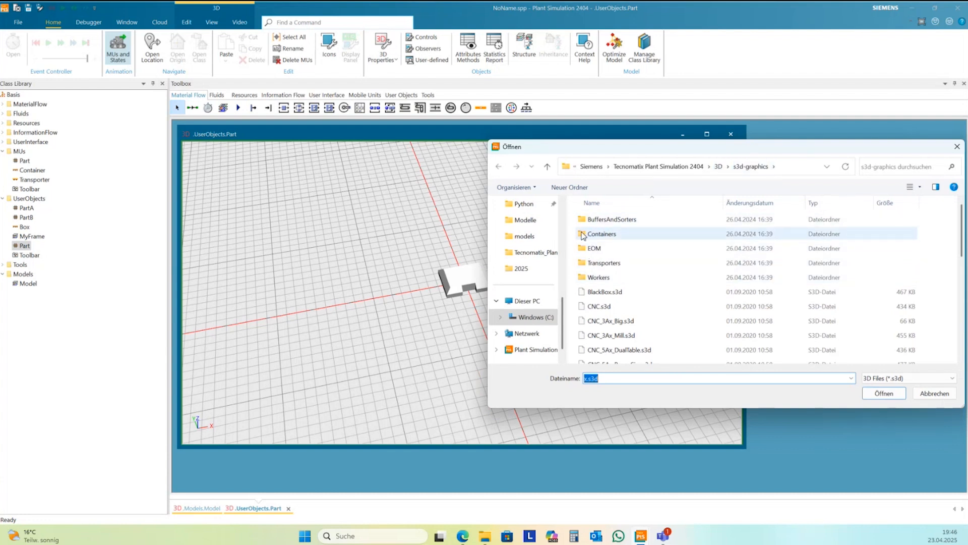
double_click(583, 234)
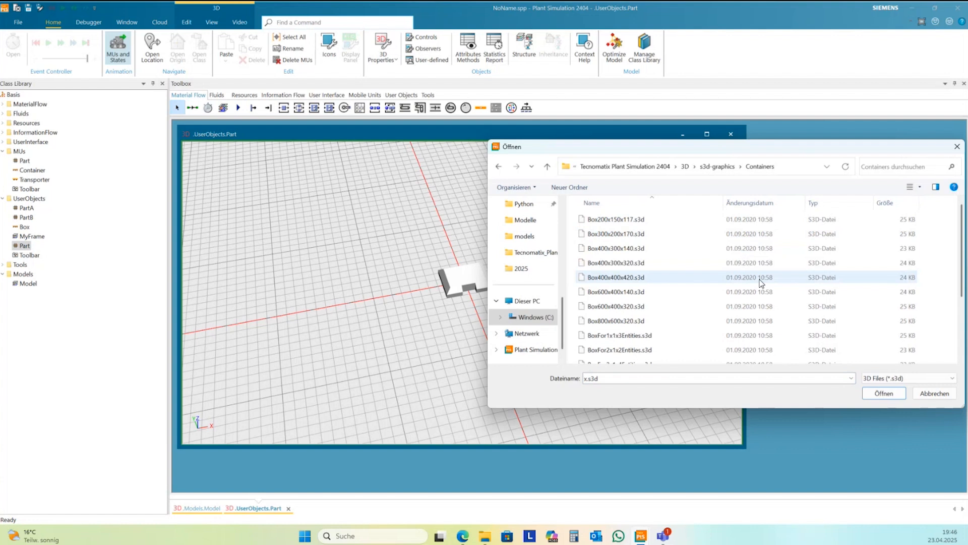
click(598, 220)
click(885, 392)
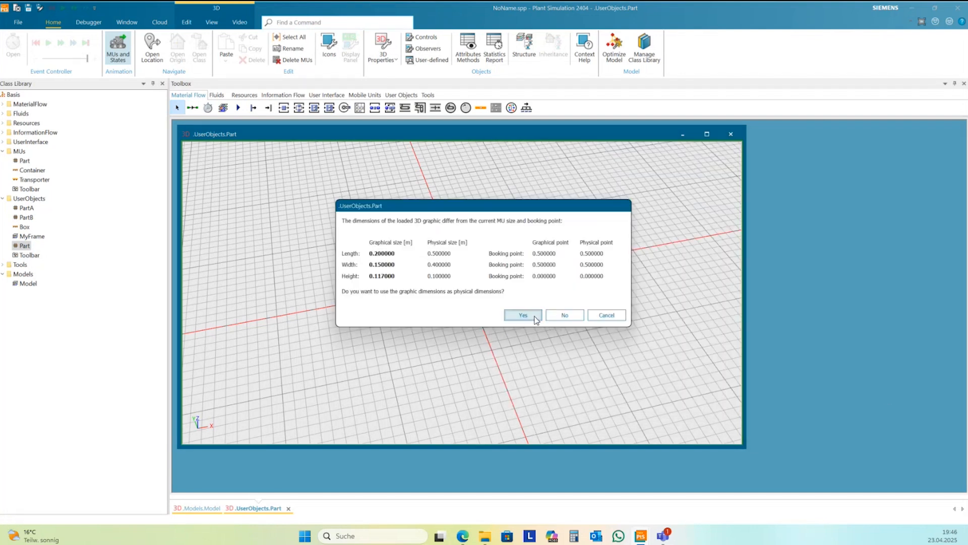
click(523, 315)
scroll(488, 299, up, 5)
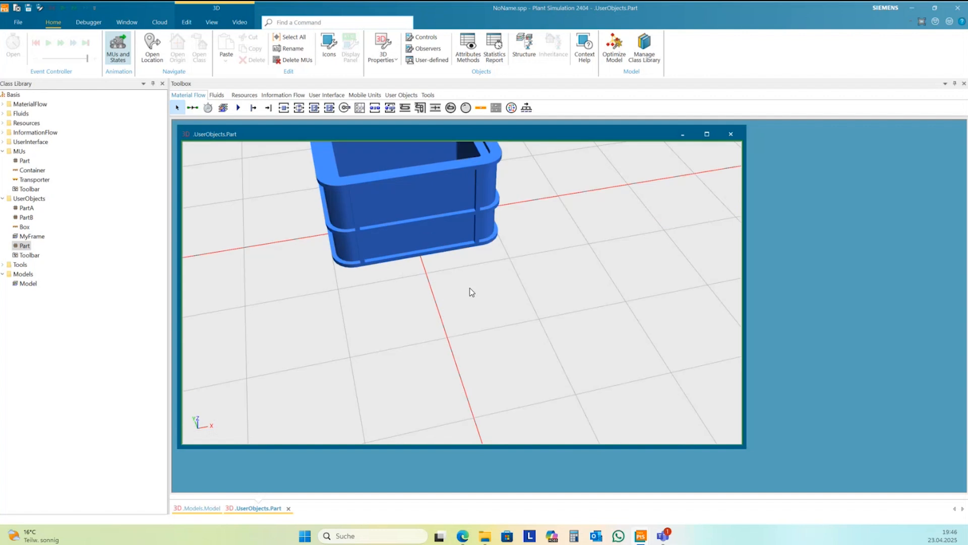
scroll(471, 291, down, 5)
middle_drag(539, 361, 528, 349)
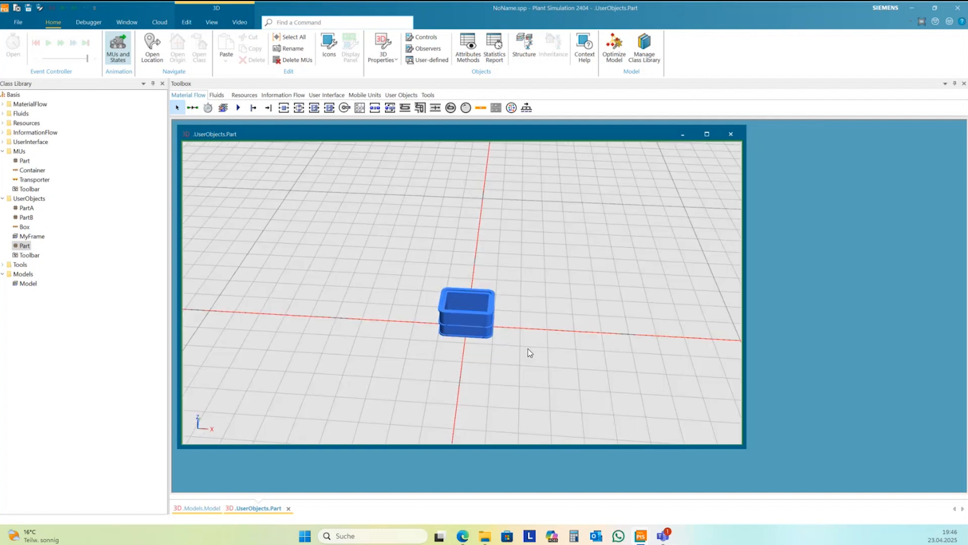